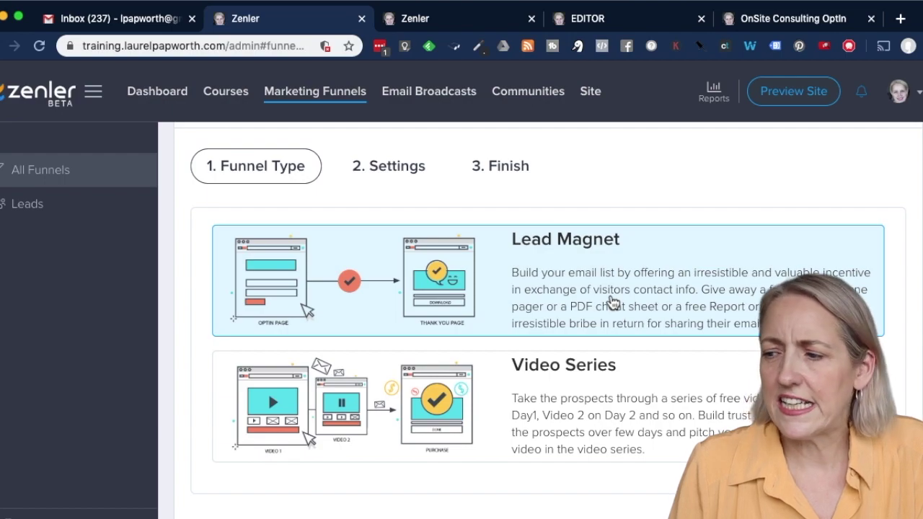
# Pick the Lead Magnet funnel type and begin naming the funnel Email
pyautogui.scroll(-1, 675, 396)
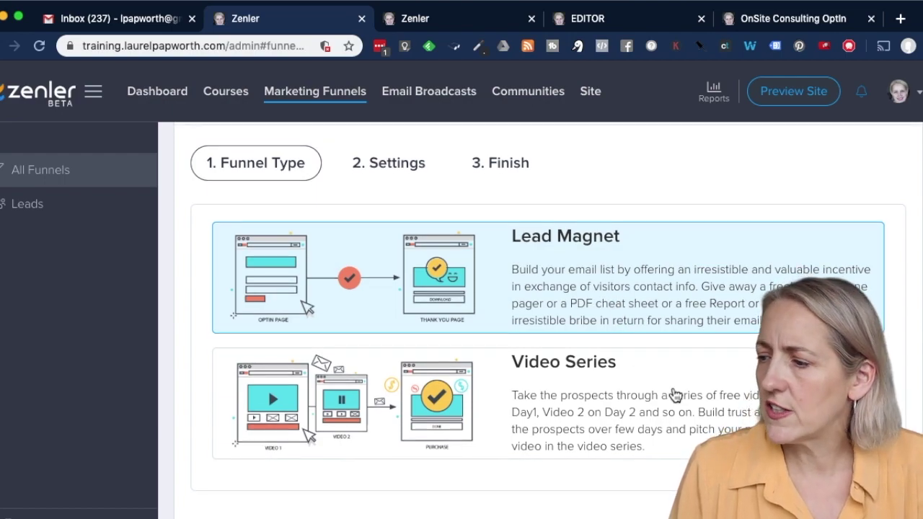
pyautogui.scroll(-1, 703, 403)
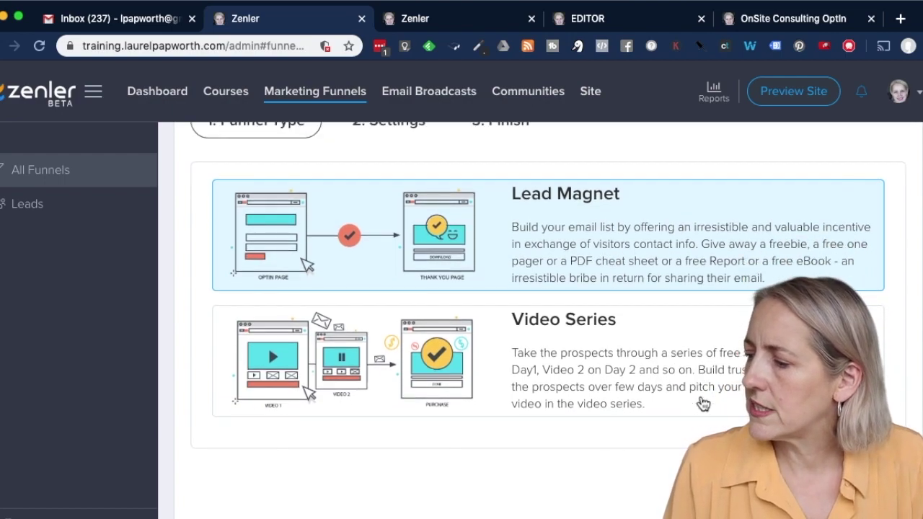
pyautogui.click(721, 285)
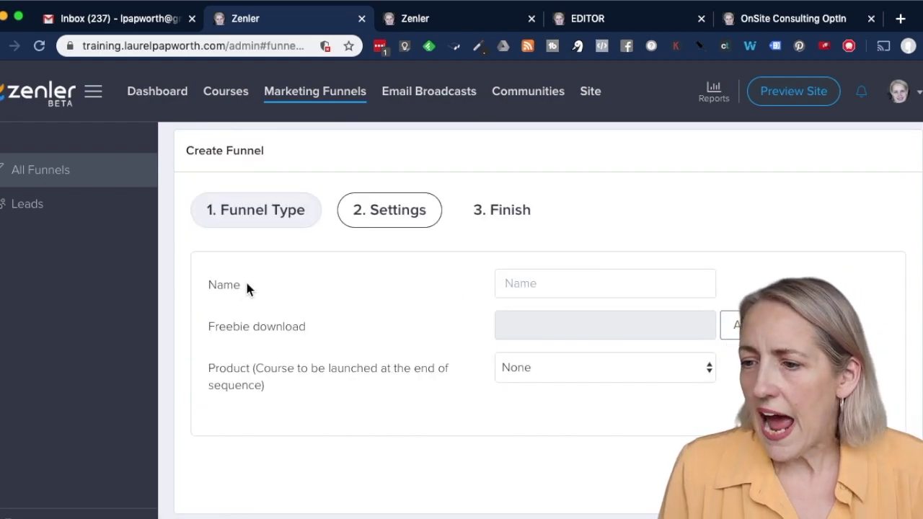
pyautogui.click(578, 283)
pyautogui.write('Email')
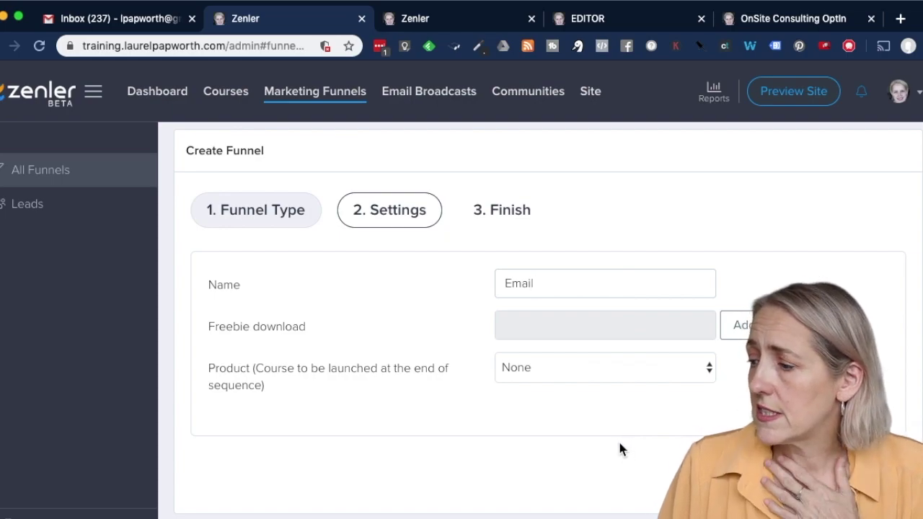
# Advance the wizard to theme selection and create the Email funnel with the Classic theme
pyautogui.click(874, 477)
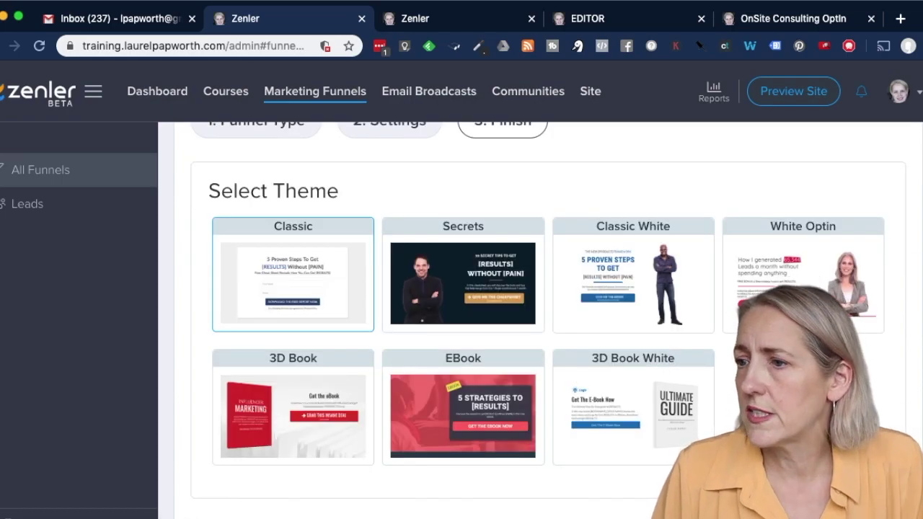
pyautogui.scroll(2, 548, 317)
pyautogui.scroll(-3, 548, 317)
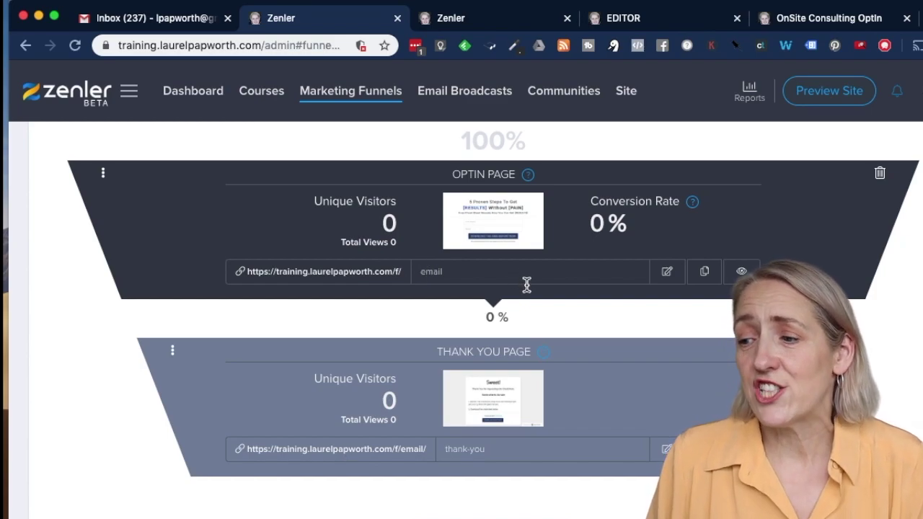
# Check the optin page's email slug, then open the Email - Optin Page in the editor
pyautogui.click(464, 271)
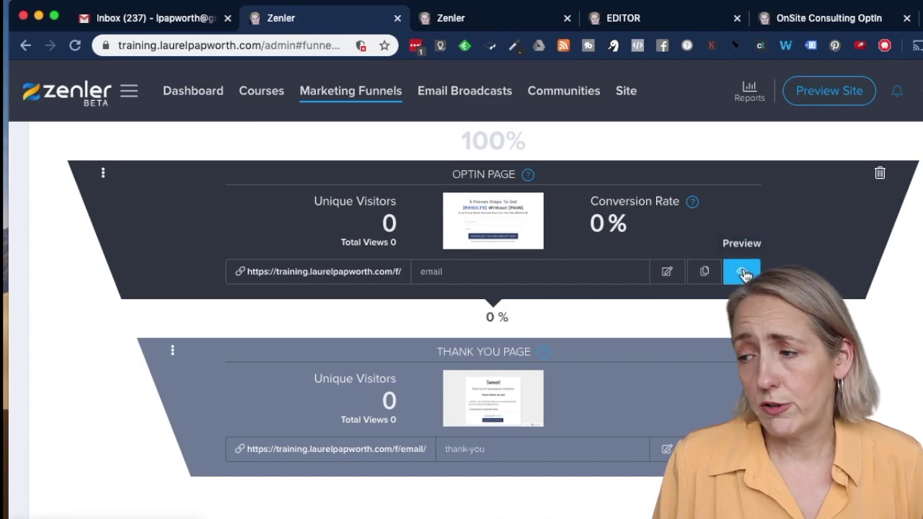
pyautogui.click(670, 276)
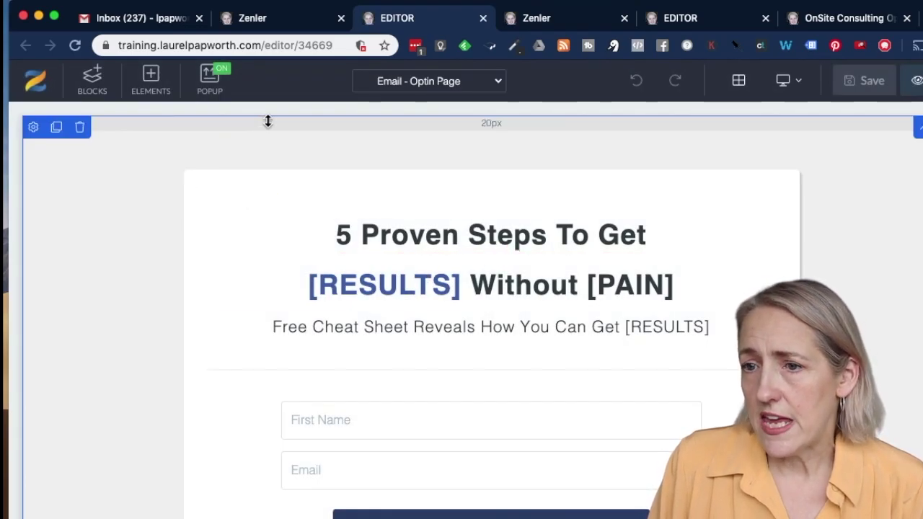
# Drag the DYNAMIC header from the Headers blocks onto the top of the optin page
pyautogui.click(92, 81)
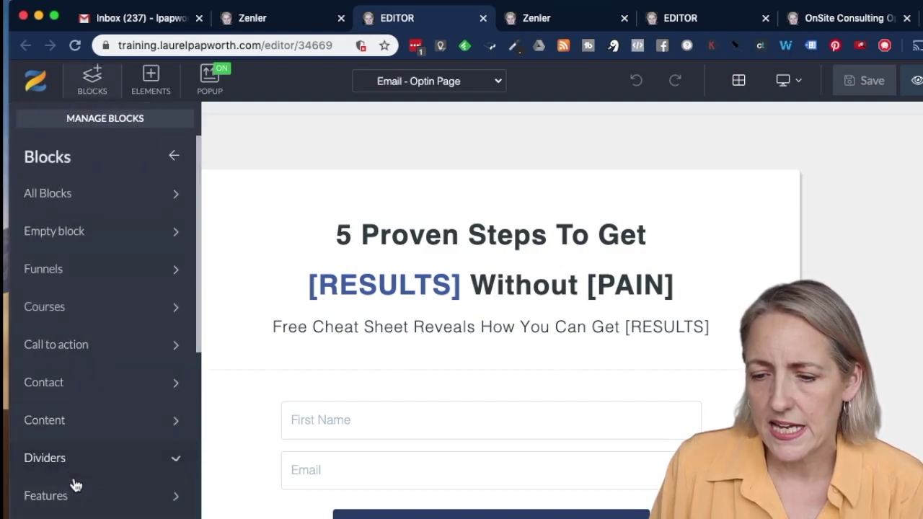
pyautogui.scroll(-6, 76, 484)
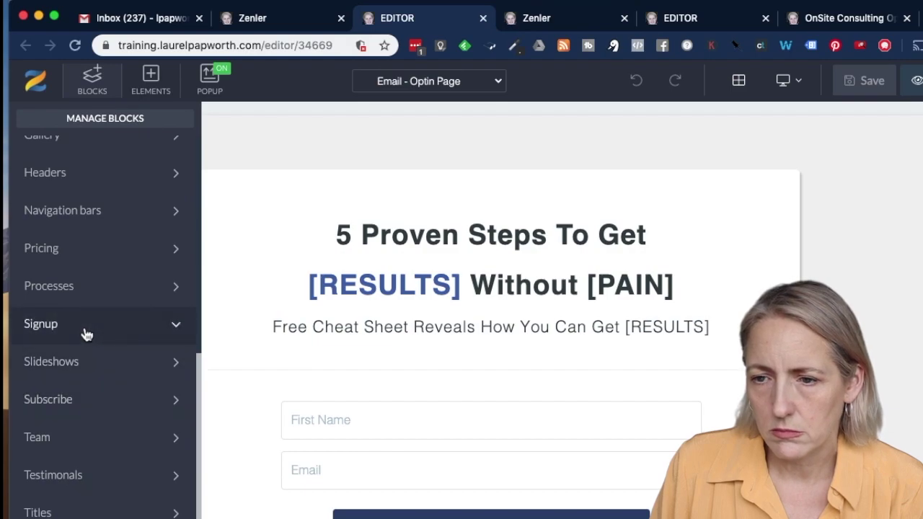
pyautogui.scroll(3, 86, 334)
pyautogui.click(66, 412)
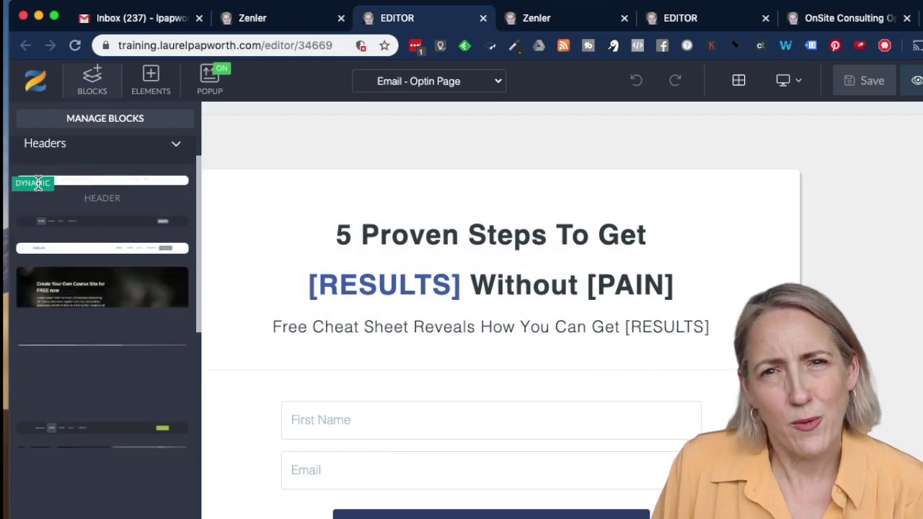
pyautogui.moveTo(65, 186)
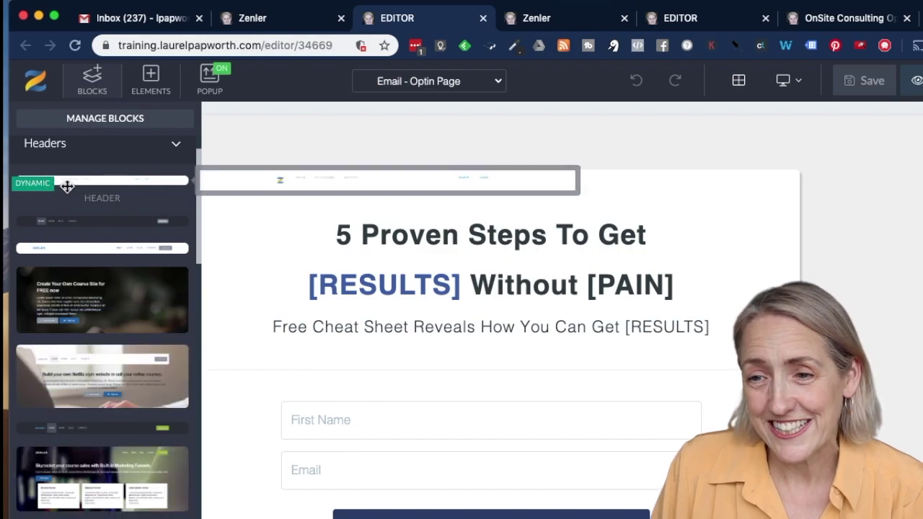
pyautogui.moveTo(67, 186); pyautogui.dragTo(329, 116)
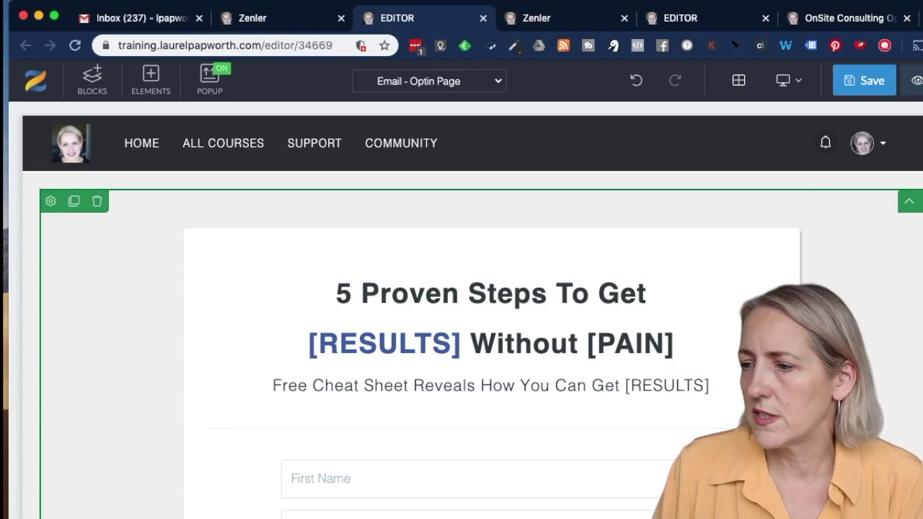
# Change the main heading to 'Monthly Email from' plus the author's name, and the subheading start to 'Tips and Tricks'
pyautogui.click(541, 307)
pyautogui.moveTo(673, 296); pyautogui.dragTo(338, 277)
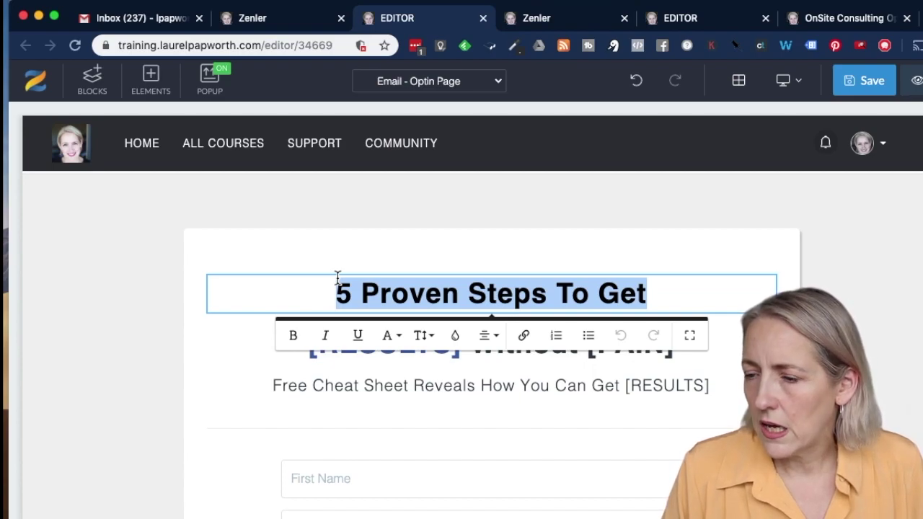
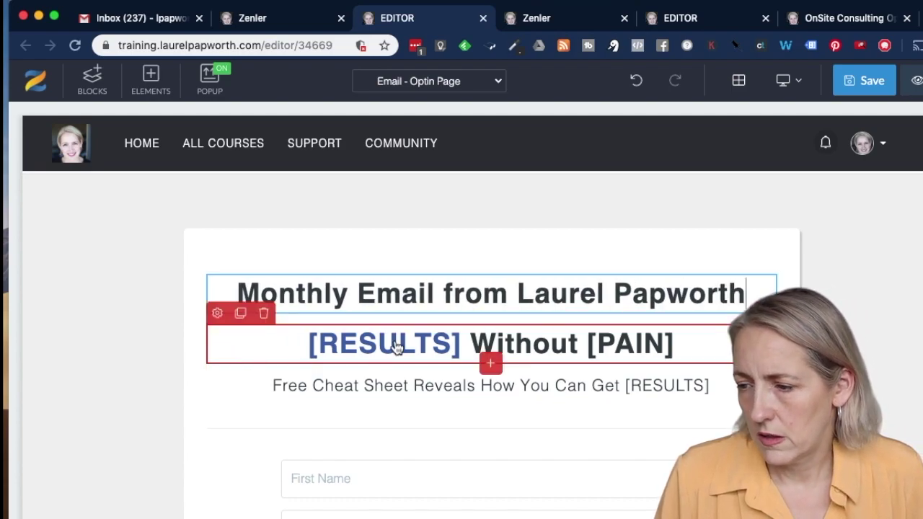
pyautogui.doubleClick(401, 342)
pyautogui.write('Tips and Tricks')
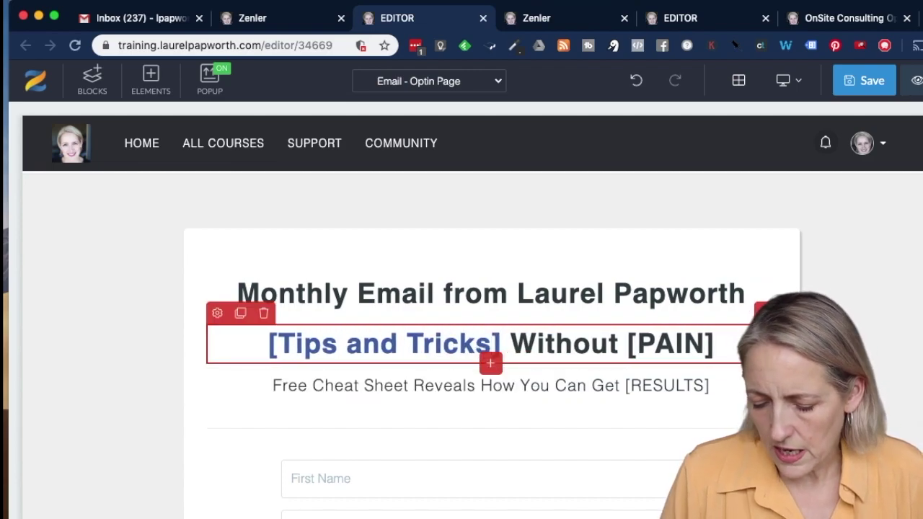
pyautogui.press('BackSpace')
pyautogui.click(284, 343)
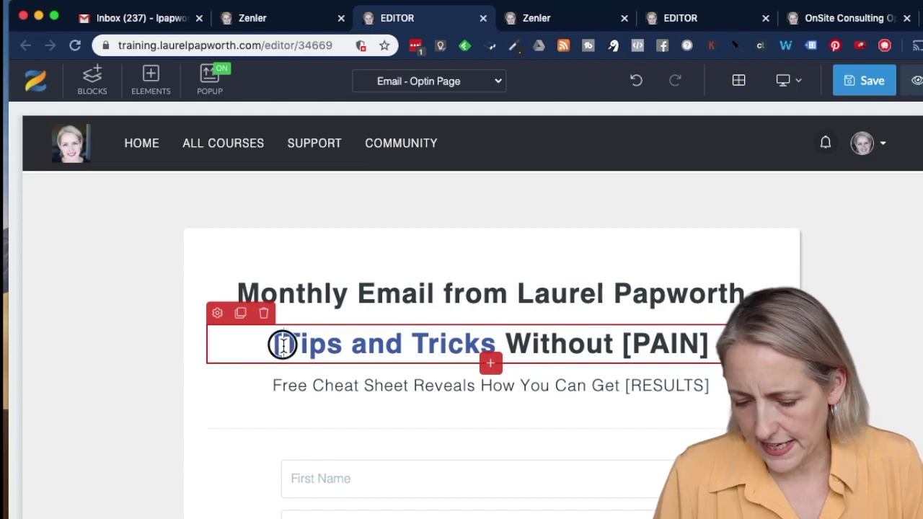
pyautogui.press('BackSpace')
# Replace the [PAIN] placeholder with 'the Spam' so the line reads 'Tips and Tricks Without the Spam'
pyautogui.click(579, 344)
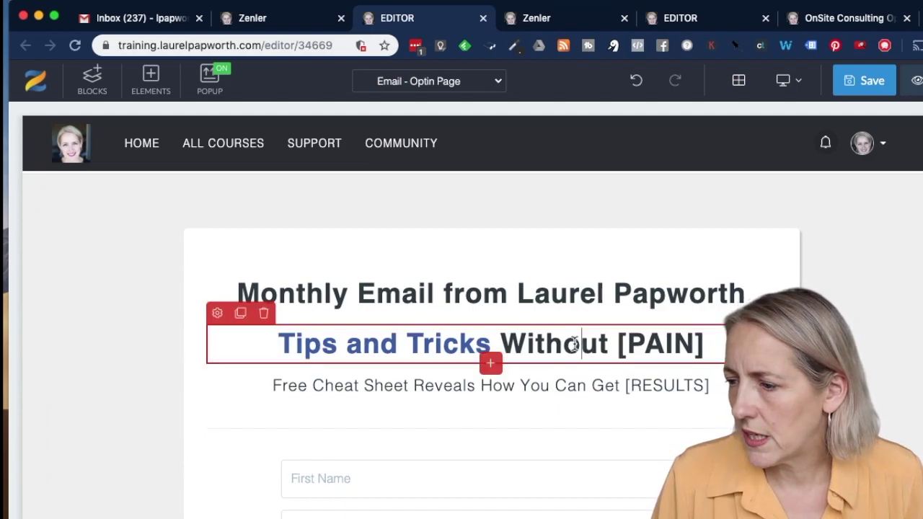
pyautogui.doubleClick(662, 349)
pyautogui.click(646, 344)
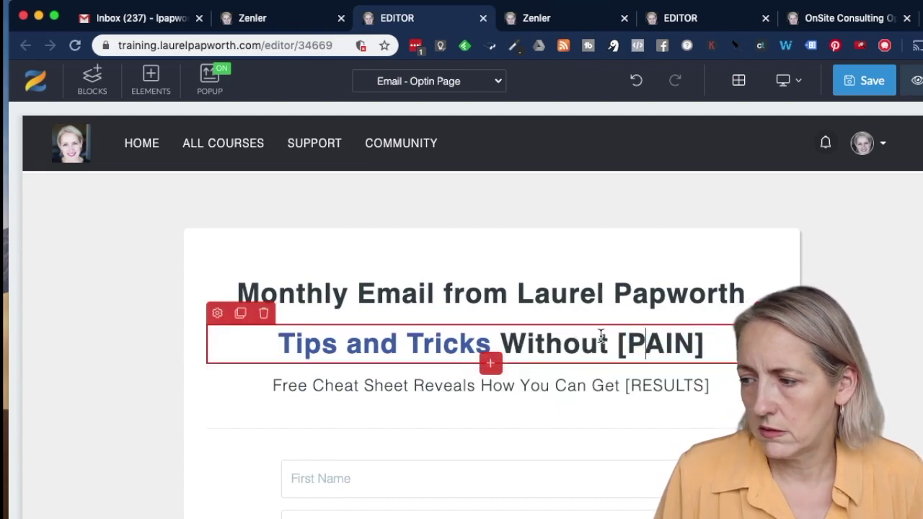
pyautogui.moveTo(612, 343); pyautogui.dragTo(713, 343)
pyautogui.write('the Spam')
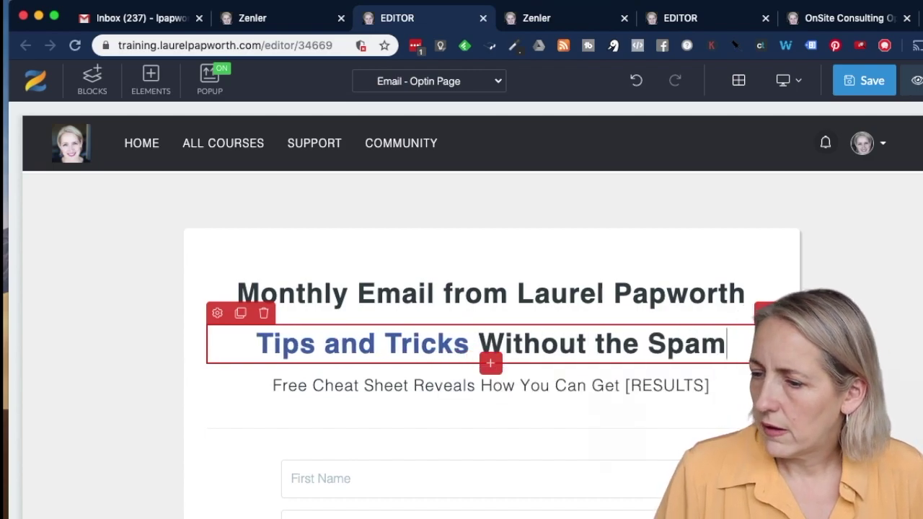
# Rewrite the description line as 'monthly updates on news, education'
pyautogui.doubleClick(442, 386)
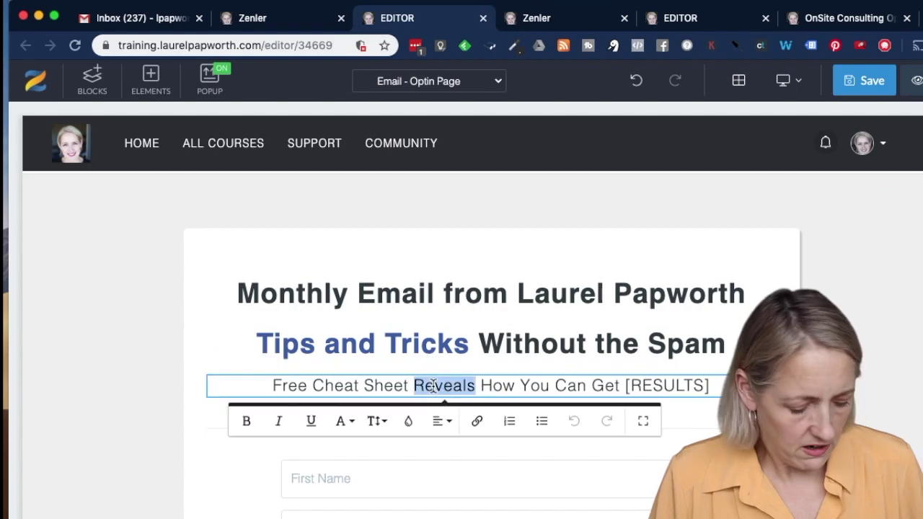
pyautogui.tripleClick(433, 386)
pyautogui.write('m')
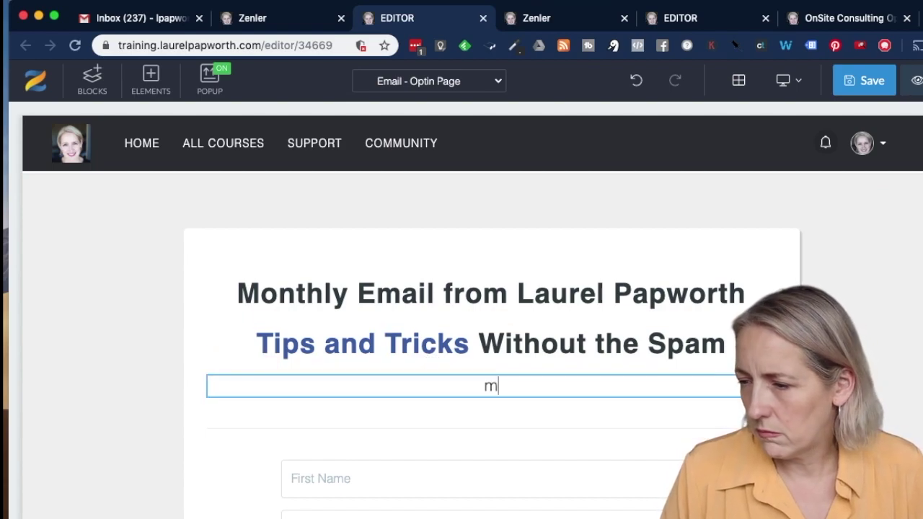
pyautogui.write('pmtjh')
pyautogui.press('BackSpace')
pyautogui.press('BackSpace')
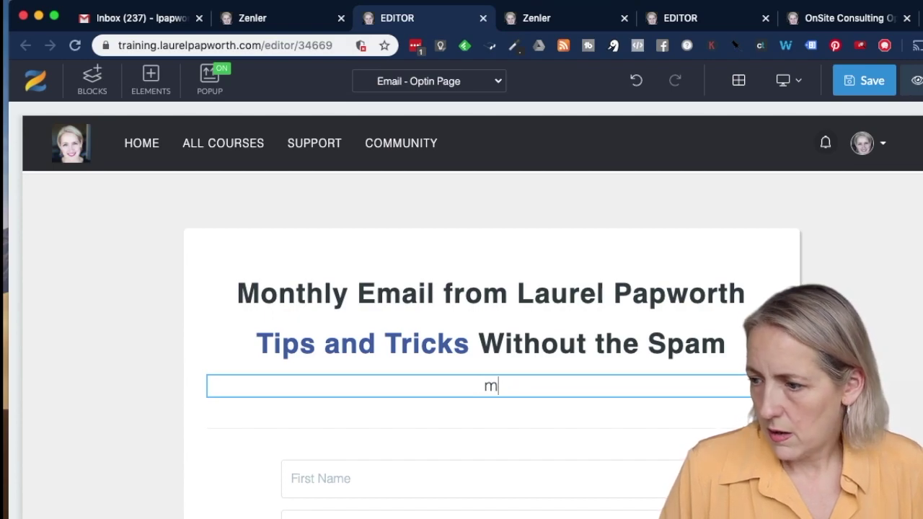
pyautogui.write('hly update')
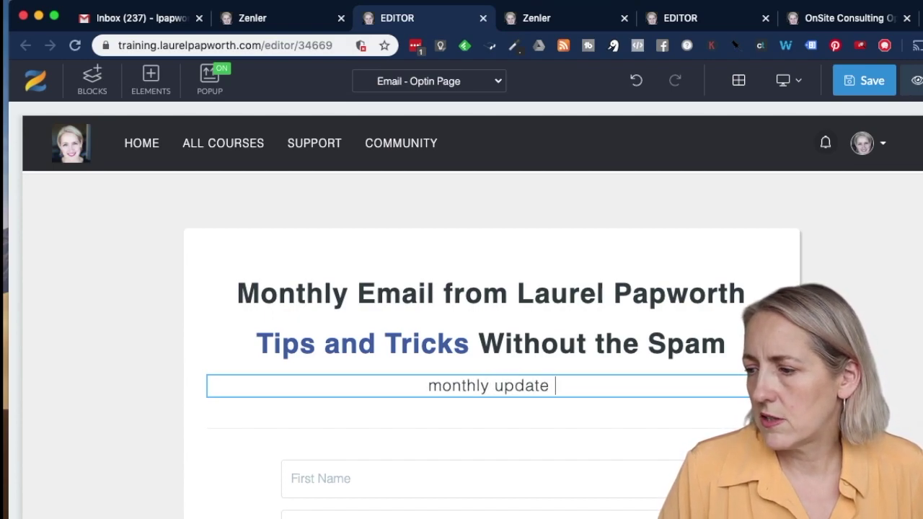
pyautogui.write('s on news, eductat')
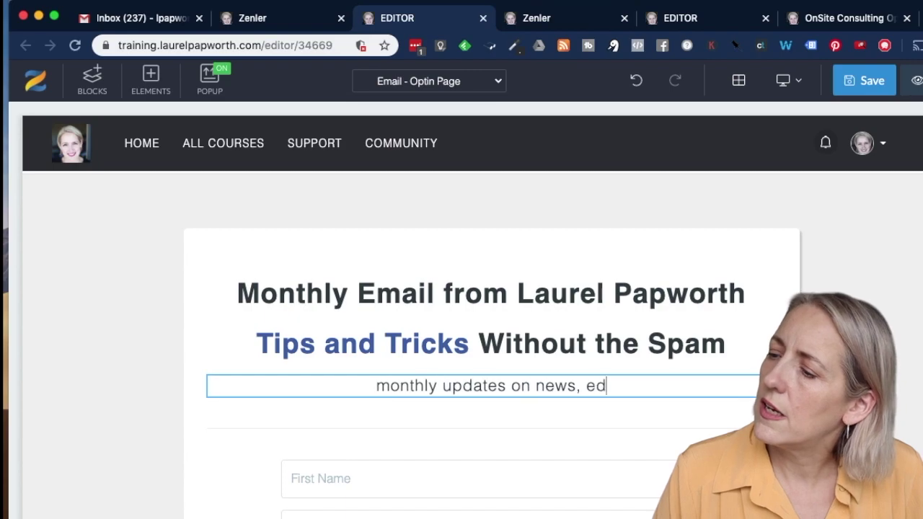
pyautogui.press('BackSpace')
pyautogui.press('BackSpace')
pyautogui.press('BackSpace')
pyautogui.write('ation')
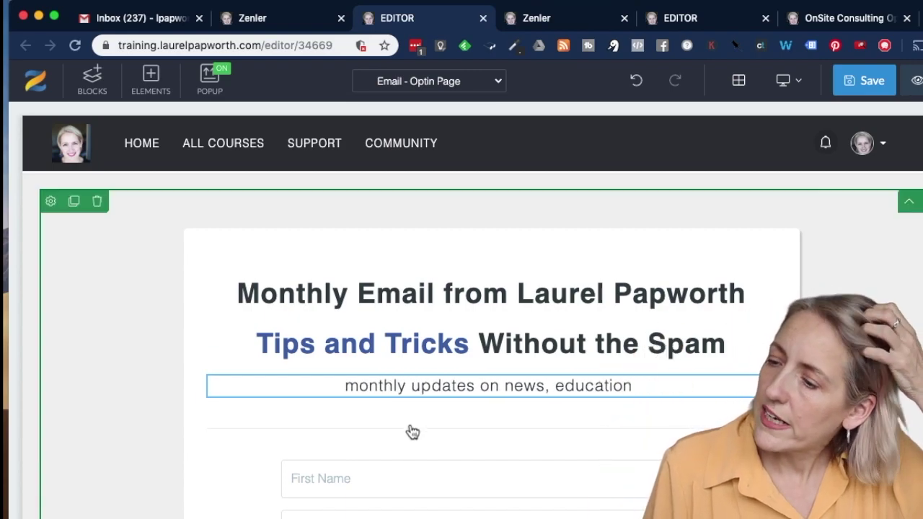
pyautogui.scroll(-1, 472, 409)
pyautogui.scroll(-1, 473, 409)
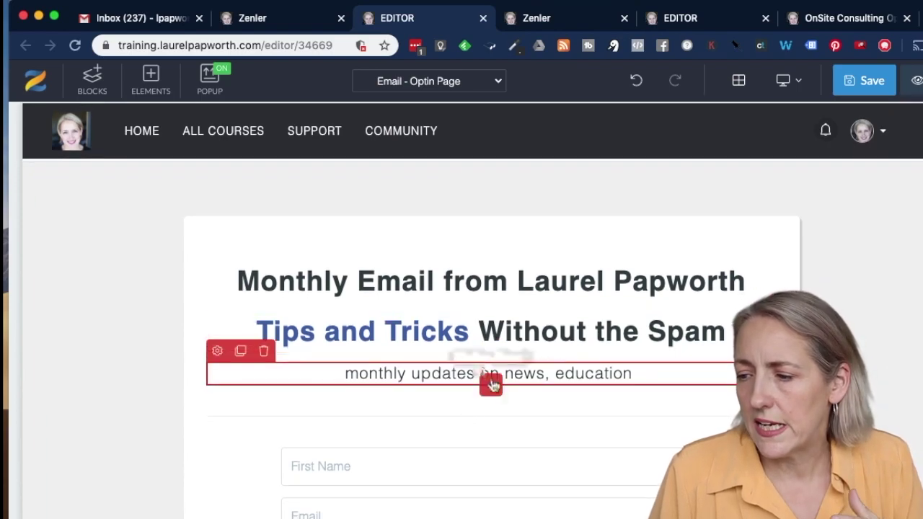
# Insert a Form > Input element below the First Name field
pyautogui.scroll(-4, 495, 392)
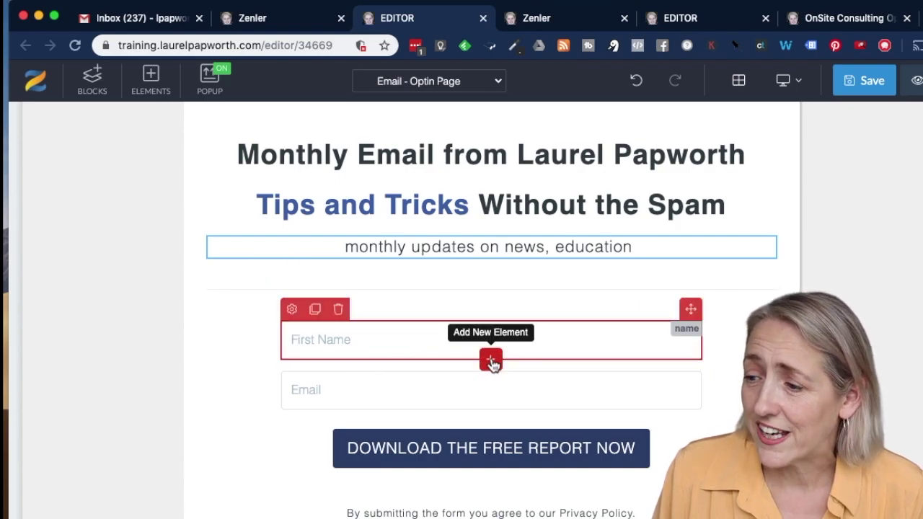
pyautogui.click(490, 360)
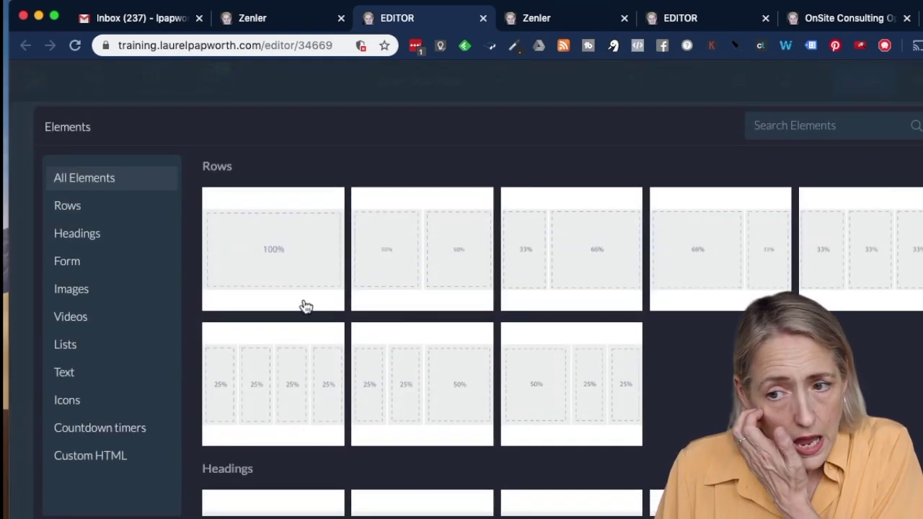
pyautogui.click(84, 268)
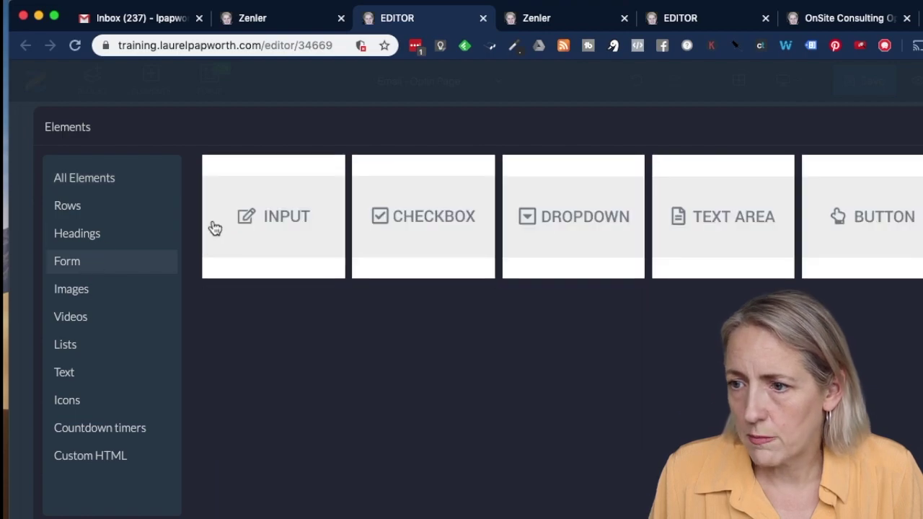
pyautogui.click(304, 225)
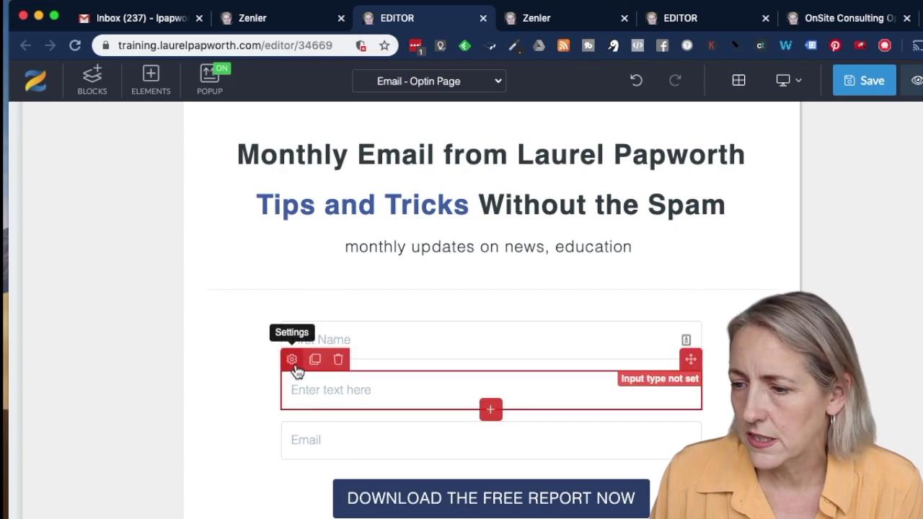
# Set the new field's placeholder to Last Name, make it required, and set its input type to Last Name
pyautogui.click(292, 359)
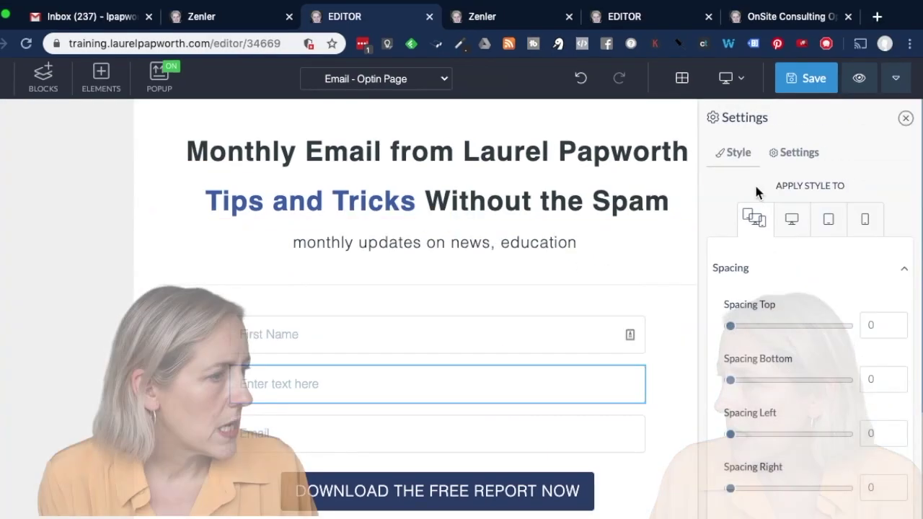
pyautogui.click(798, 152)
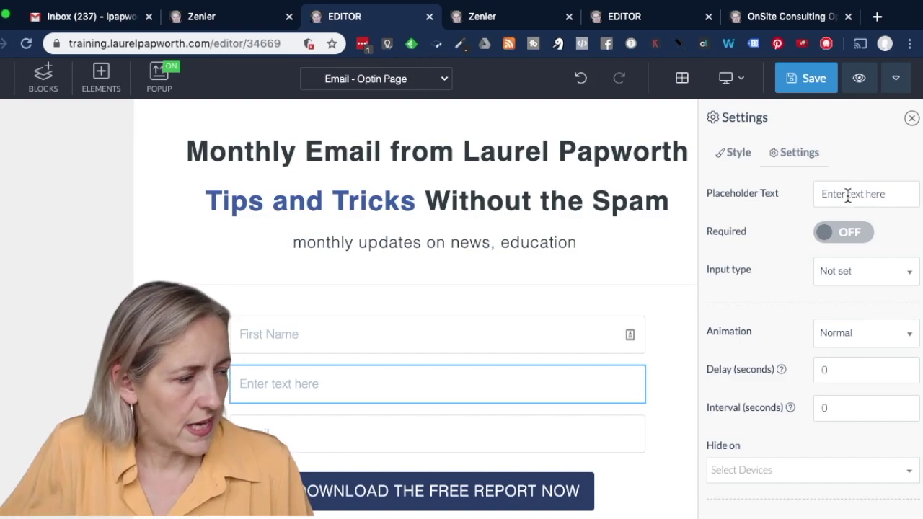
pyautogui.moveTo(894, 192); pyautogui.dragTo(802, 197)
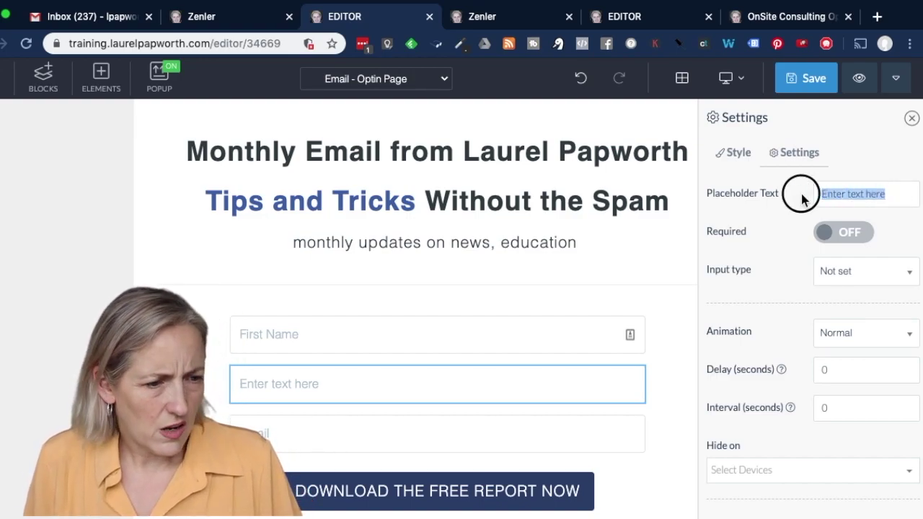
pyautogui.write('Last Name')
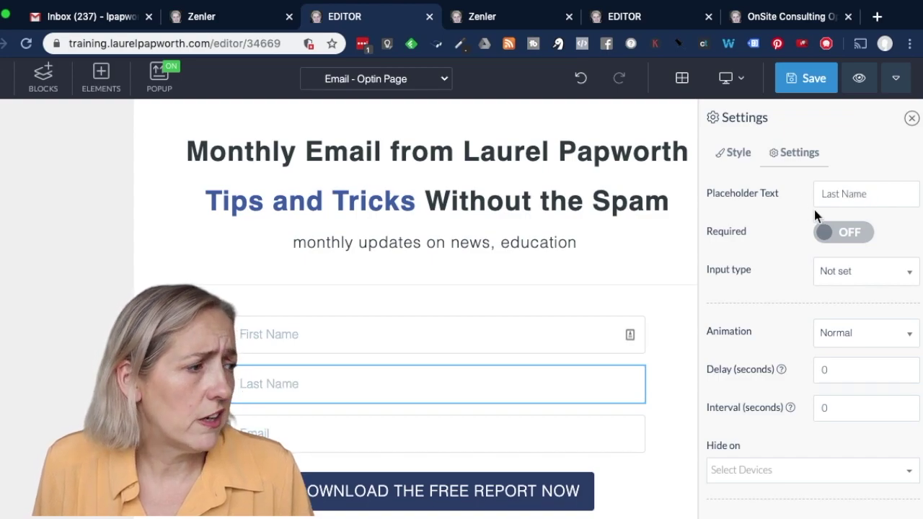
pyautogui.click(849, 234)
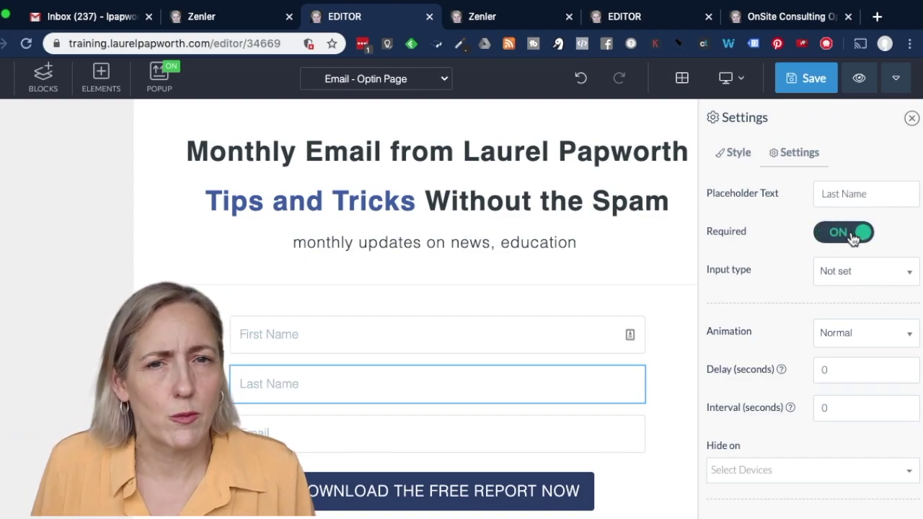
pyautogui.click(867, 280)
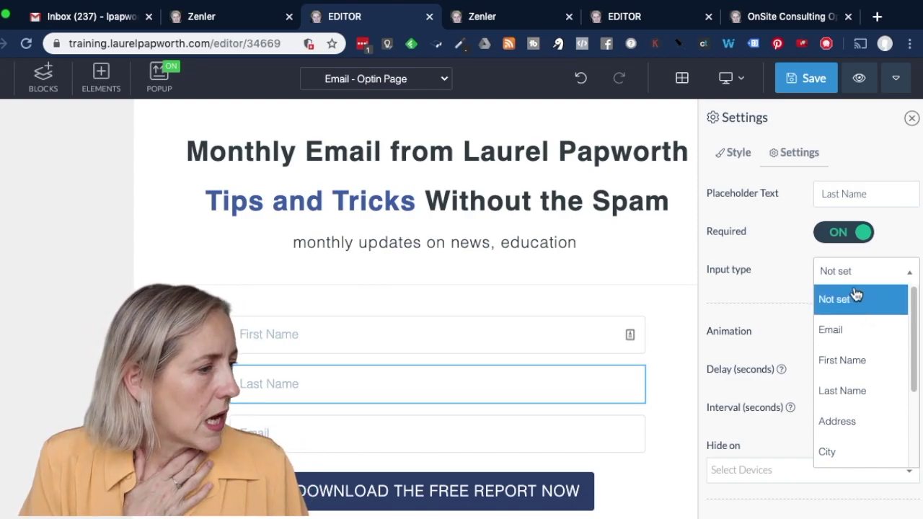
pyautogui.click(872, 395)
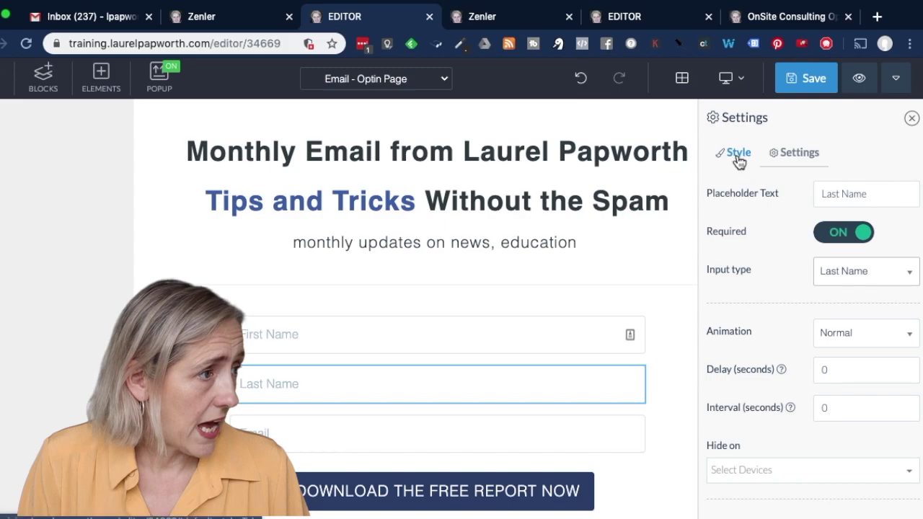
pyautogui.click(911, 118)
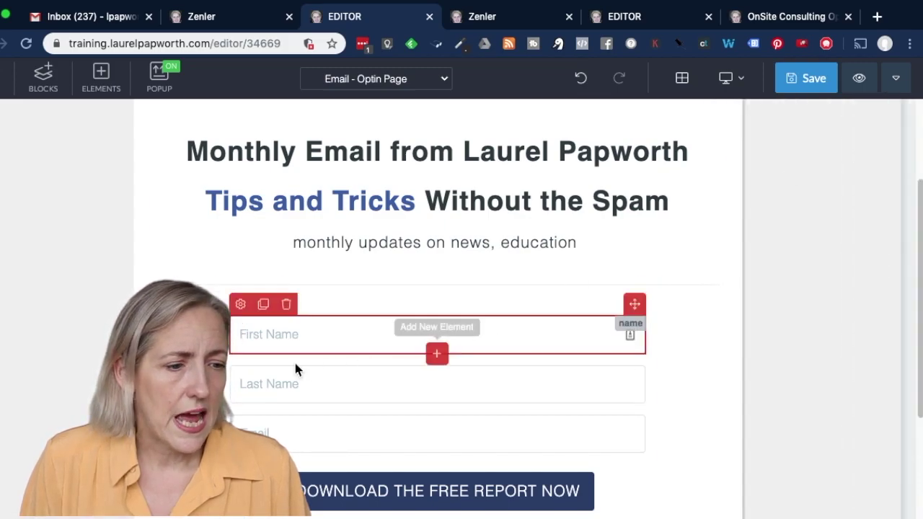
# Insert a Form > Input element below the Email field
pyautogui.scroll(-3, 324, 404)
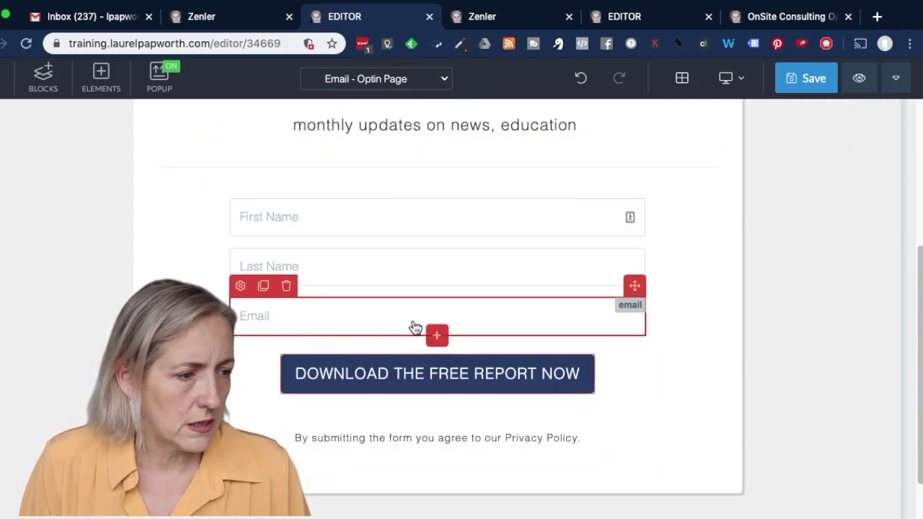
pyautogui.click(437, 336)
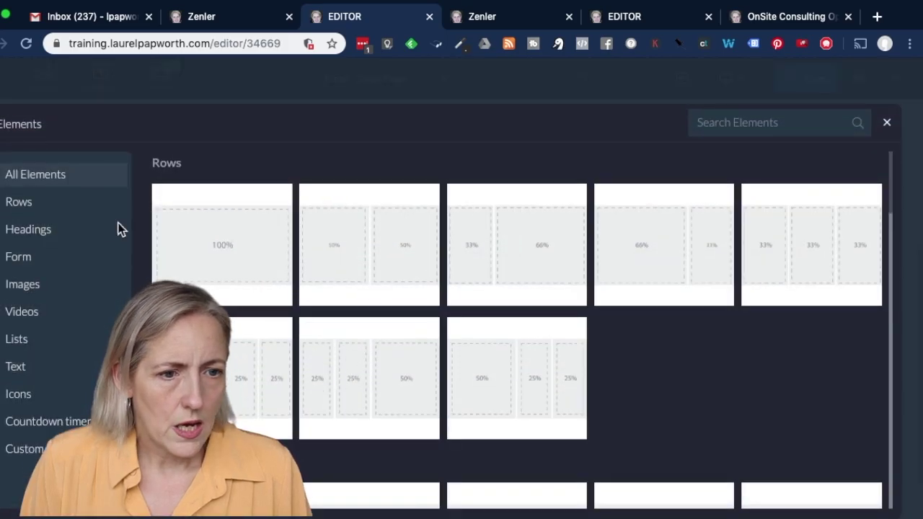
pyautogui.click(33, 261)
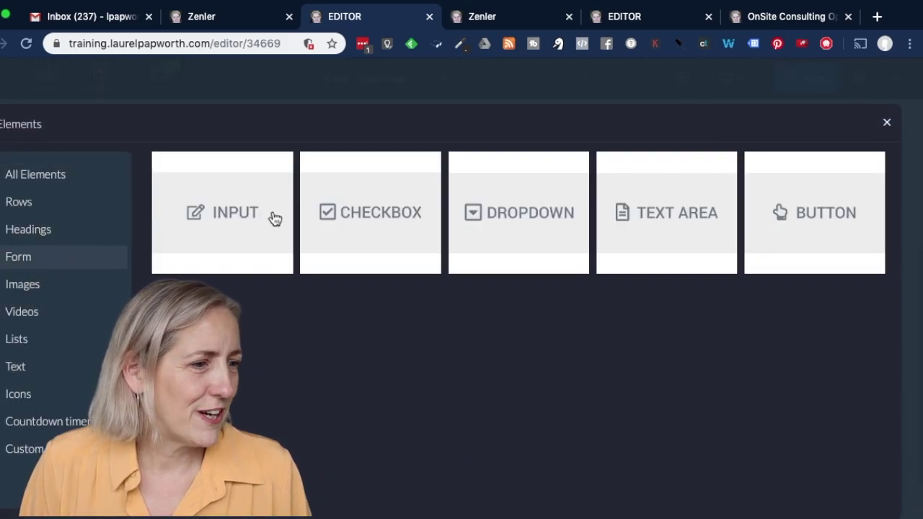
pyautogui.click(249, 218)
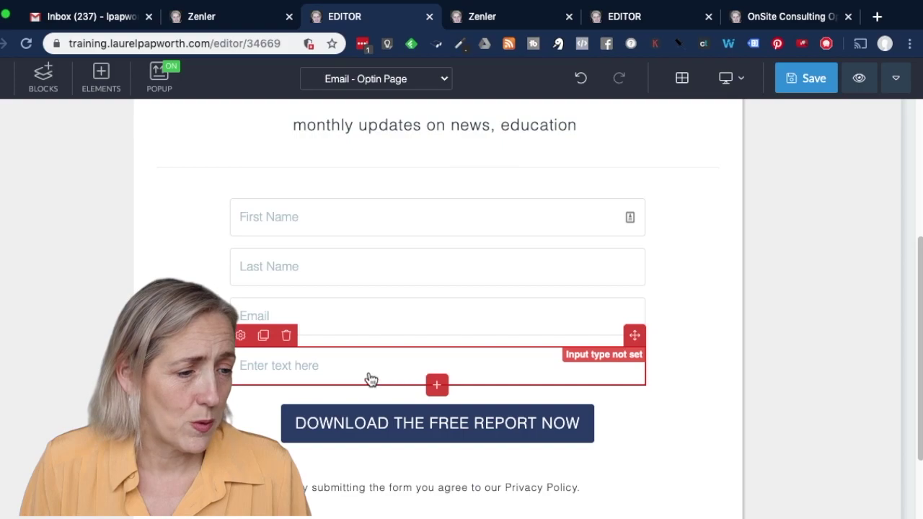
# Set the new field's placeholder to Phone, make it required, and set its input type to Phone
pyautogui.click(368, 378)
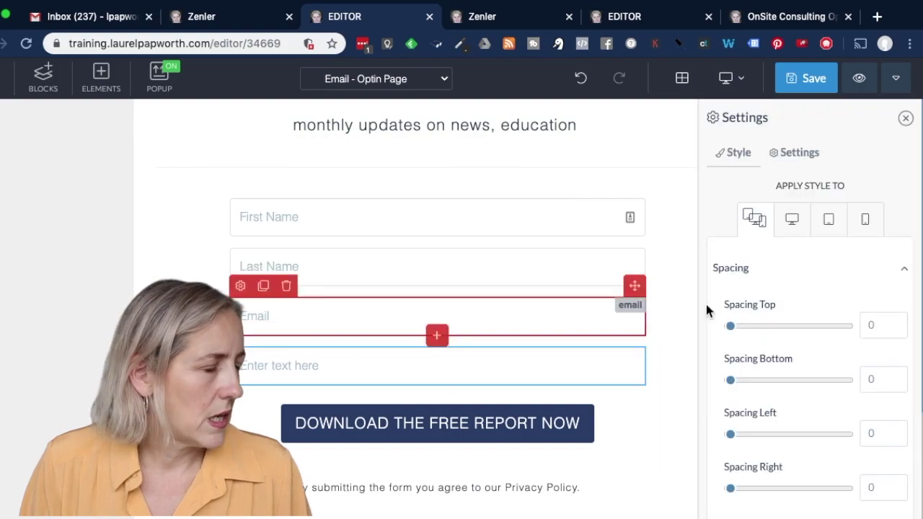
pyautogui.click(806, 150)
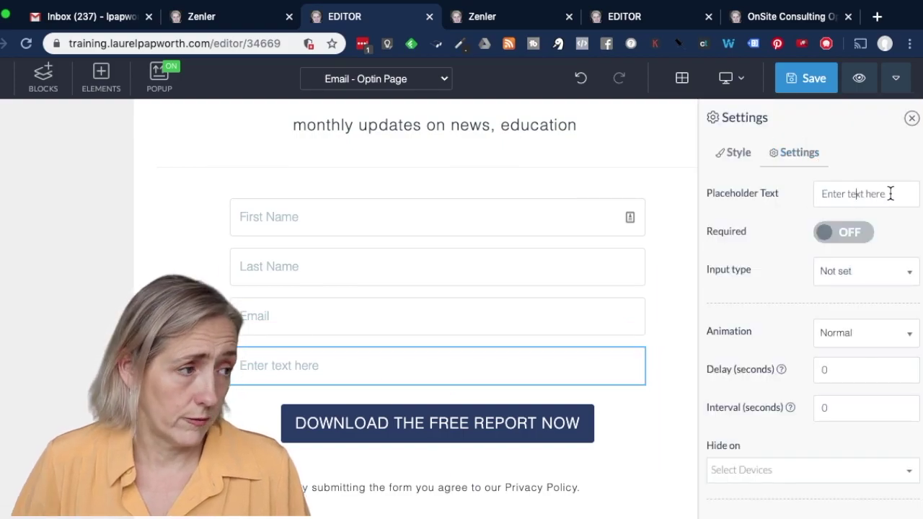
pyautogui.moveTo(889, 194); pyautogui.dragTo(824, 192)
pyautogui.write('Pho')
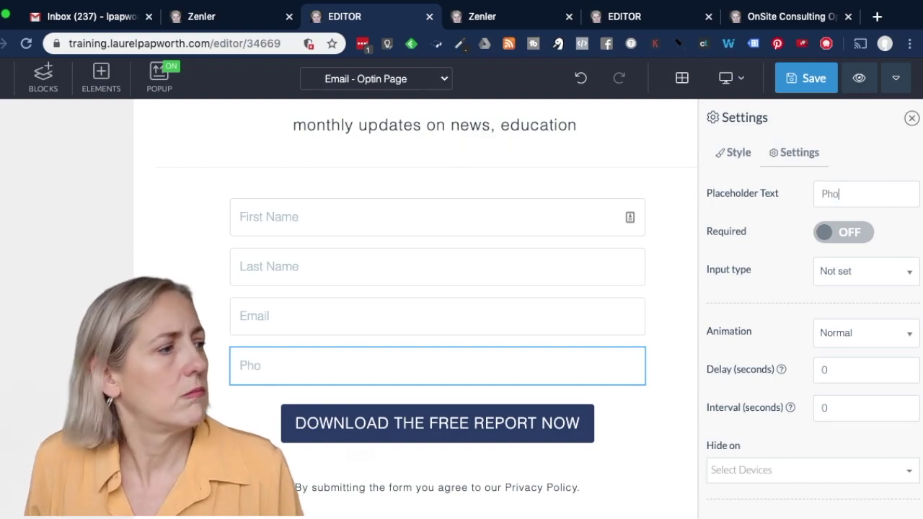
pyautogui.write('ne')
pyautogui.click(868, 234)
pyautogui.click(834, 281)
pyautogui.scroll(-3, 848, 368)
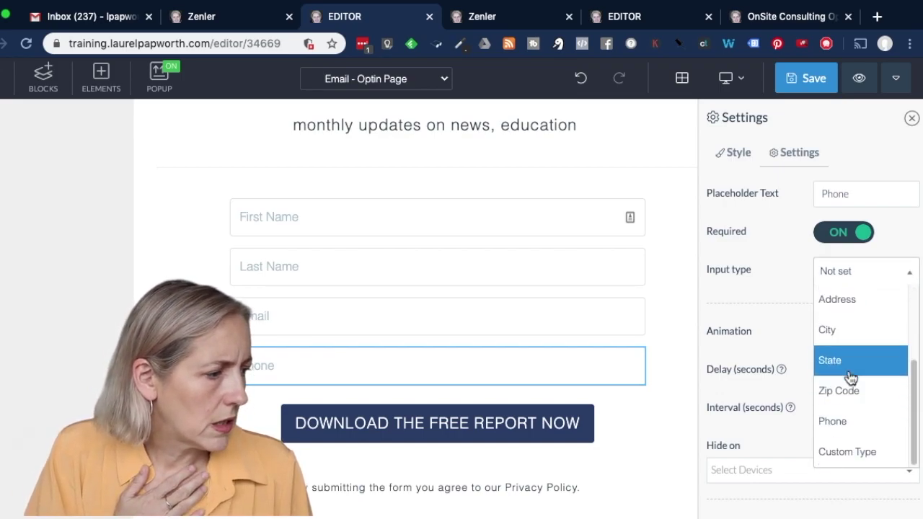
pyautogui.click(873, 422)
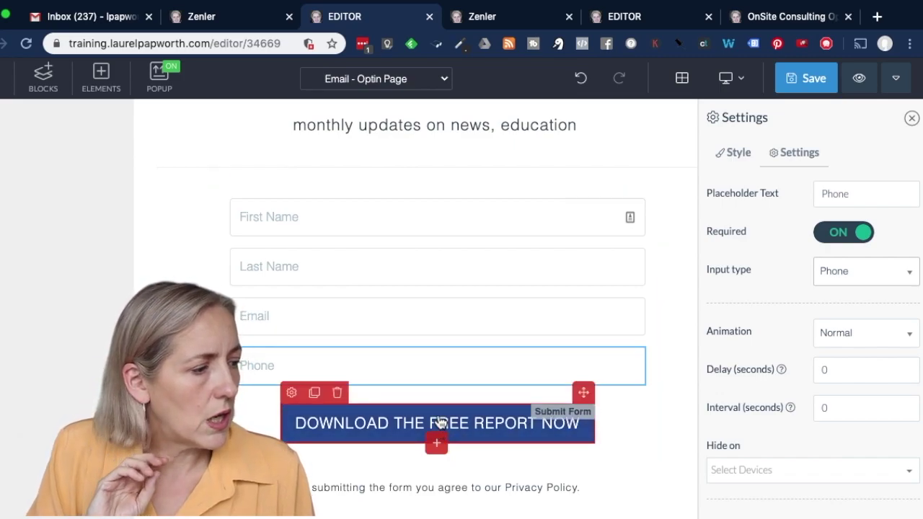
pyautogui.scroll(-2, 438, 418)
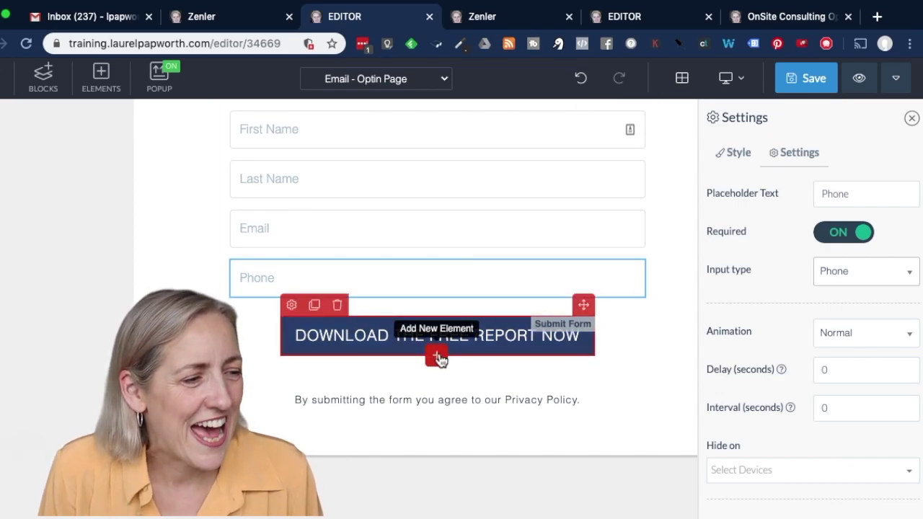
# Add a new button below the download button by searching Elements for 'butt'
pyautogui.click(440, 359)
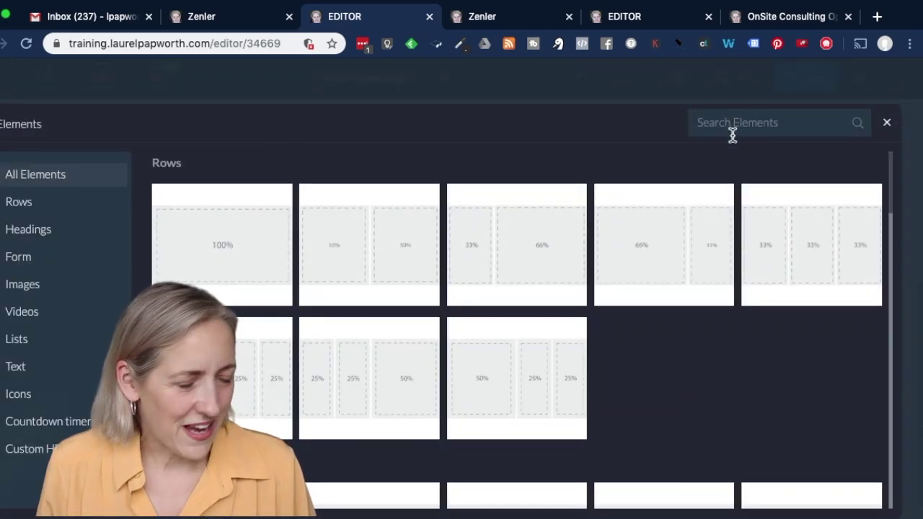
pyautogui.write('button')
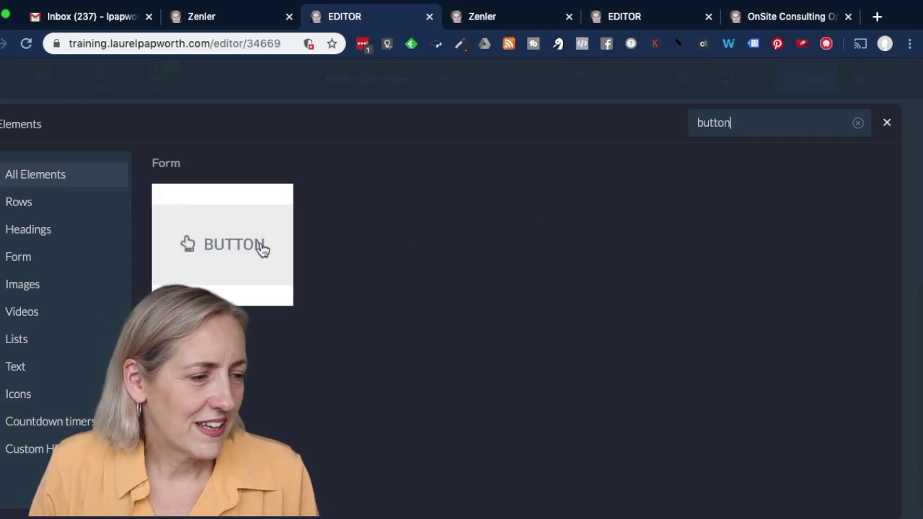
pyautogui.click(259, 250)
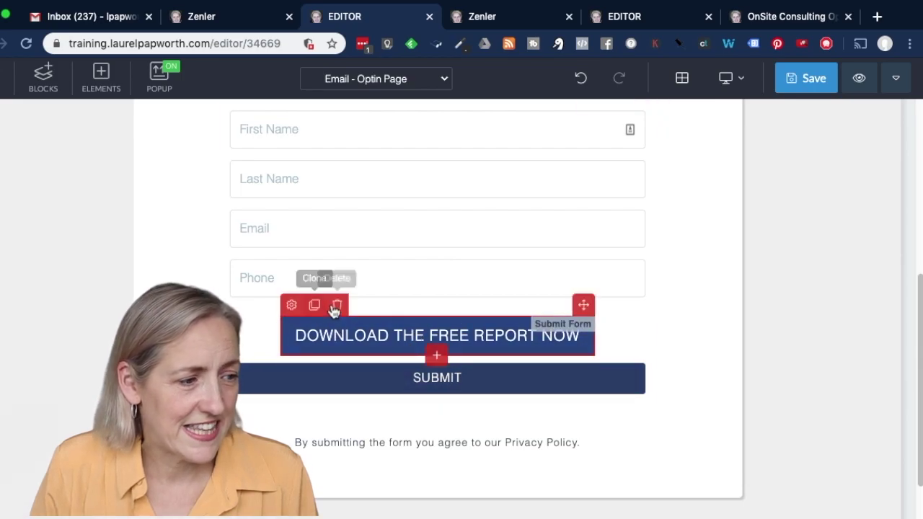
# Delete the Download The Free Report Now button and confirm the deletion
pyautogui.click(336, 305)
pyautogui.click(479, 245)
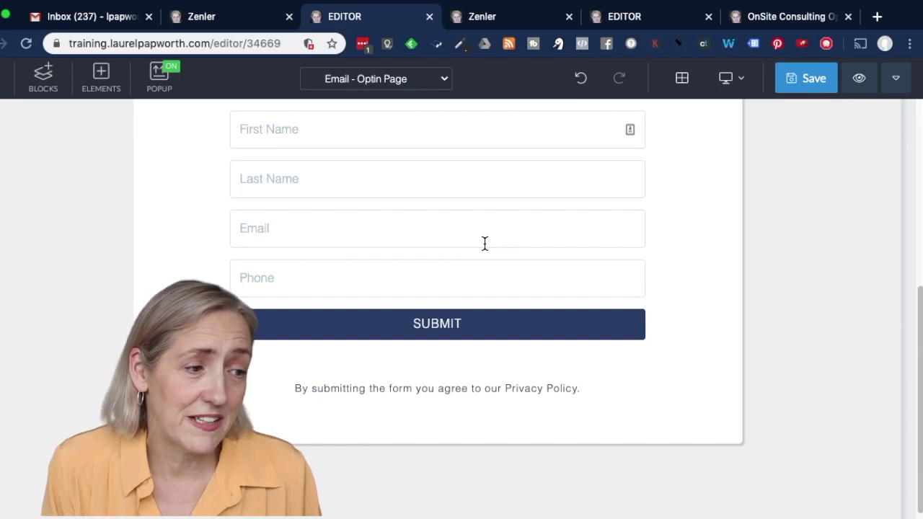
pyautogui.click(448, 325)
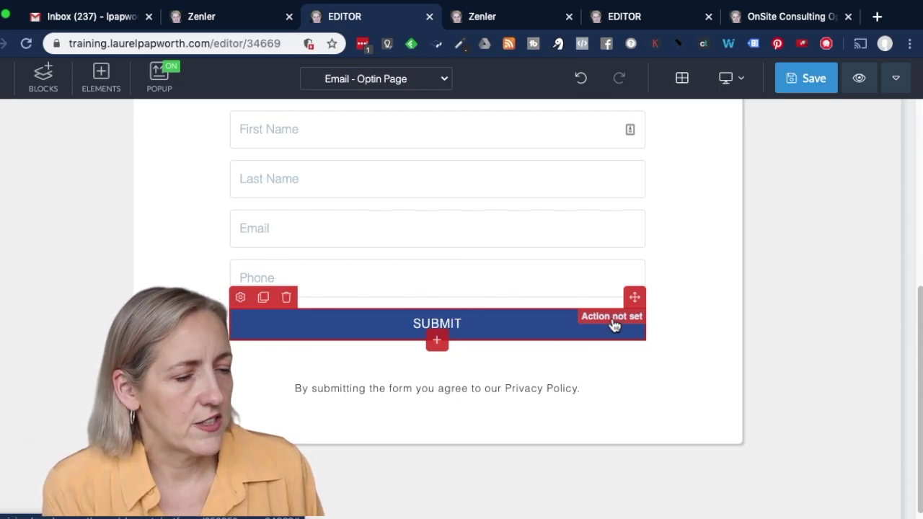
# Relabel the form's SUBMIT button as SIGN UP
pyautogui.click(242, 308)
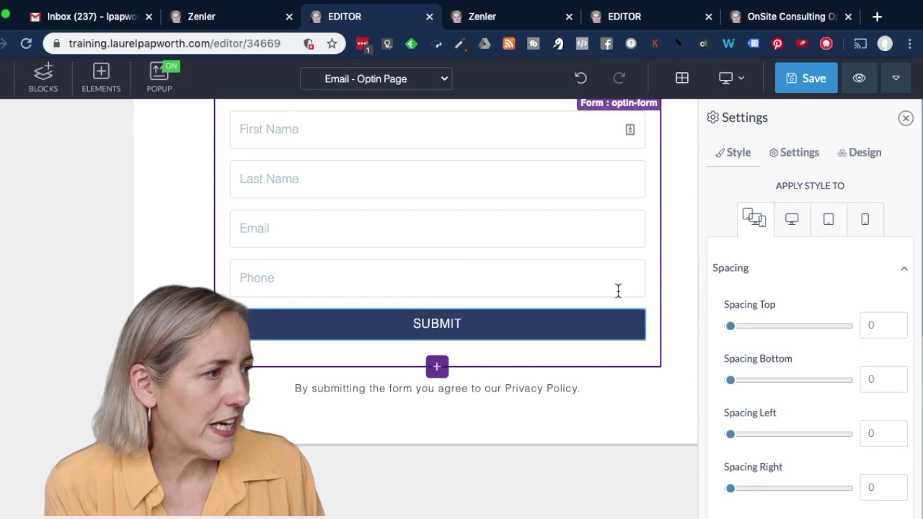
pyautogui.click(604, 321)
pyautogui.click(799, 152)
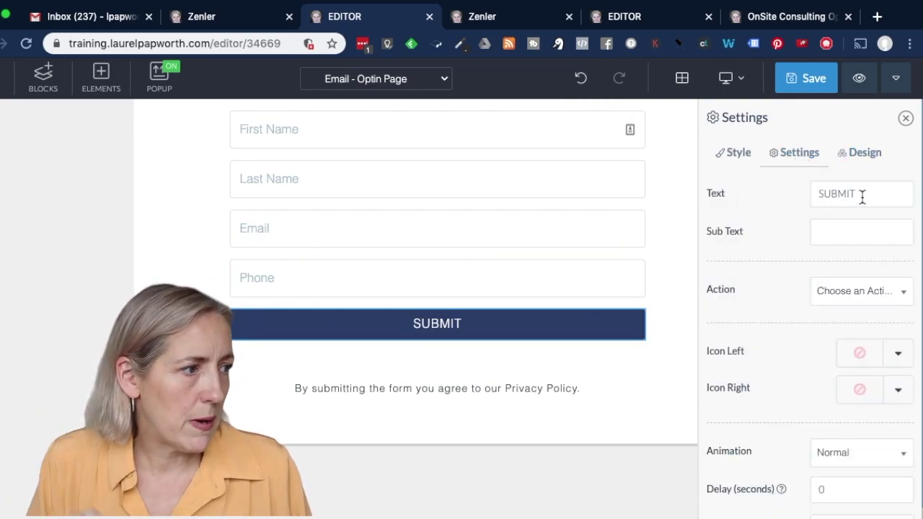
pyautogui.moveTo(861, 196); pyautogui.dragTo(794, 194)
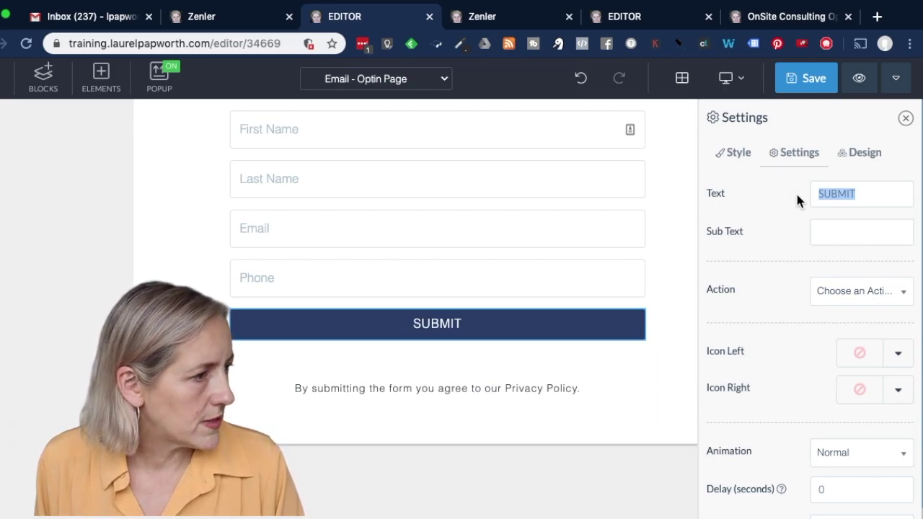
pyautogui.write('SIGN')
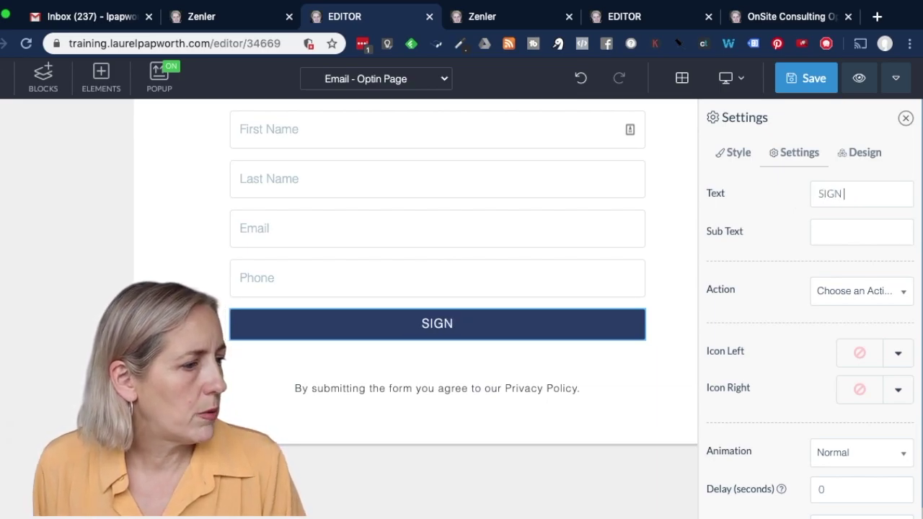
pyautogui.write(' UP')
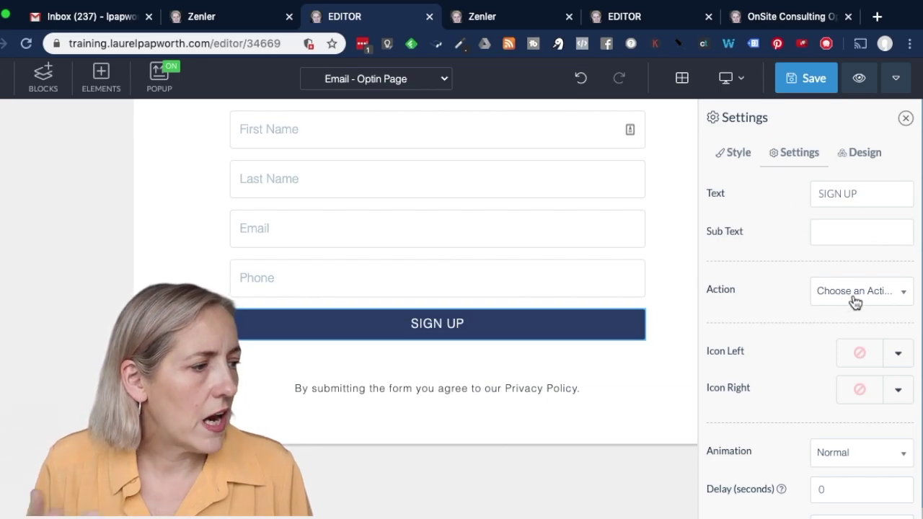
# Make the button submit the form, add sign-ups to Students, then go to the next step
pyautogui.click(854, 299)
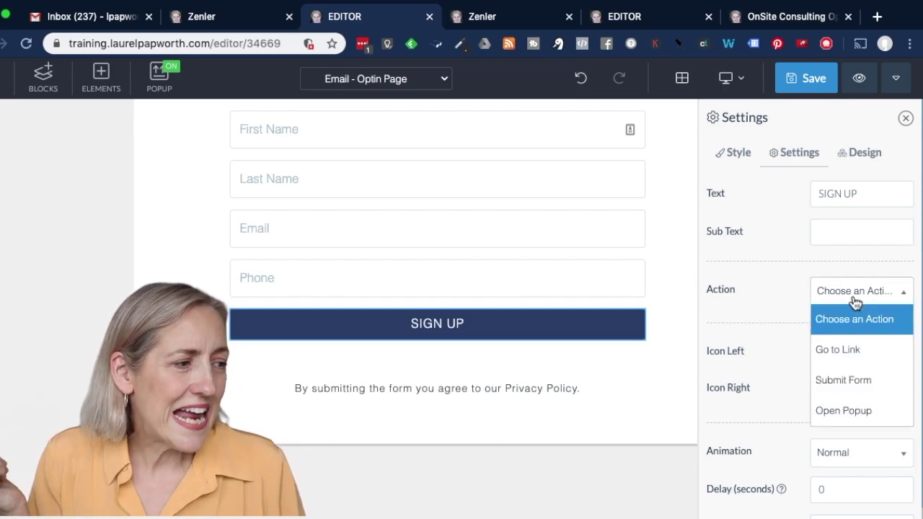
pyautogui.click(867, 386)
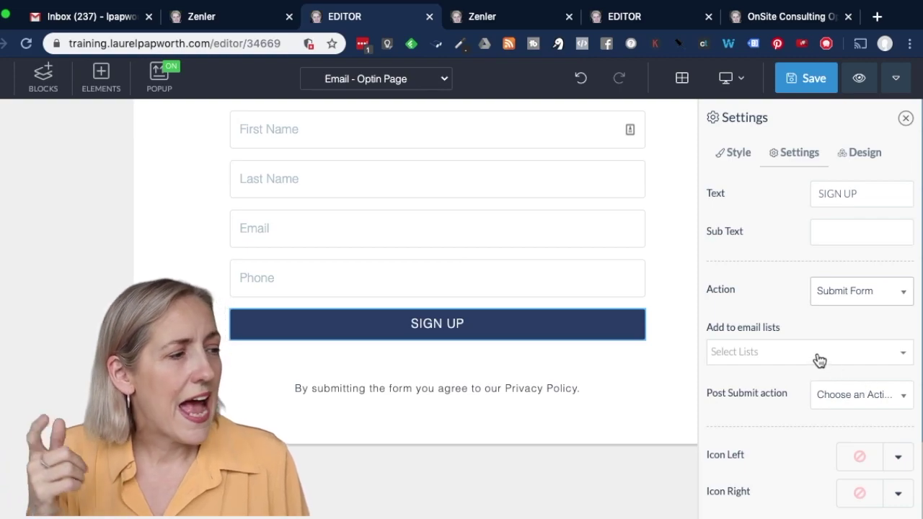
pyautogui.click(816, 357)
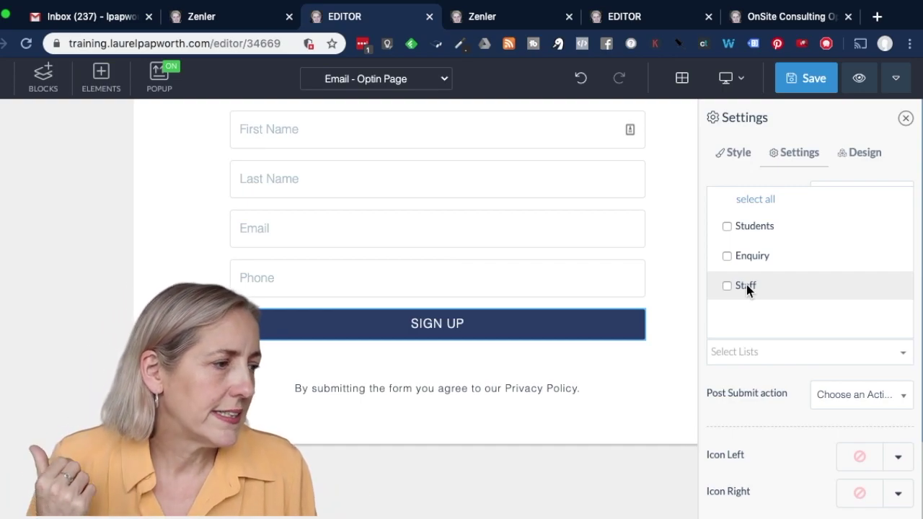
pyautogui.click(745, 226)
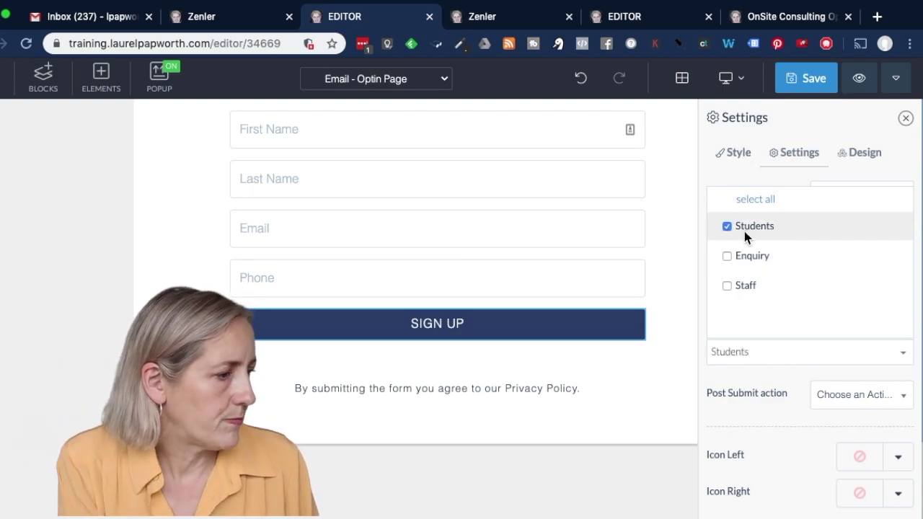
pyautogui.click(779, 377)
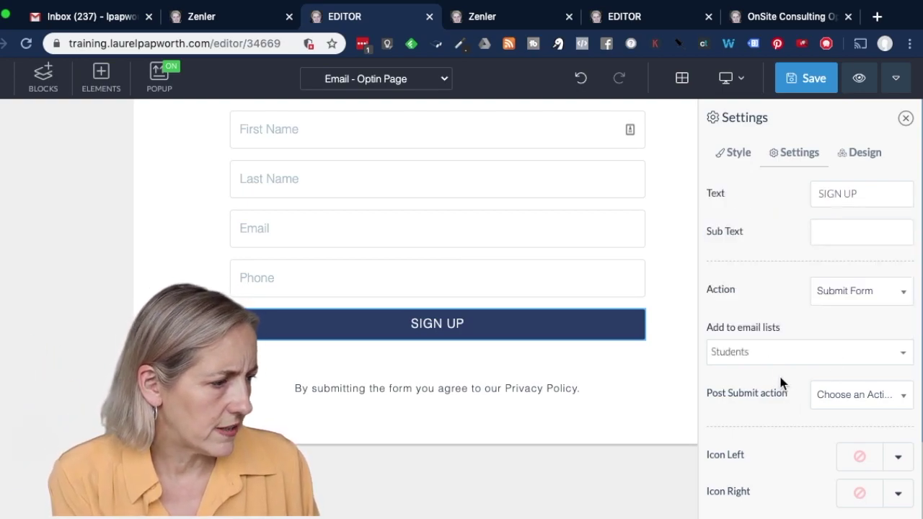
pyautogui.click(870, 401)
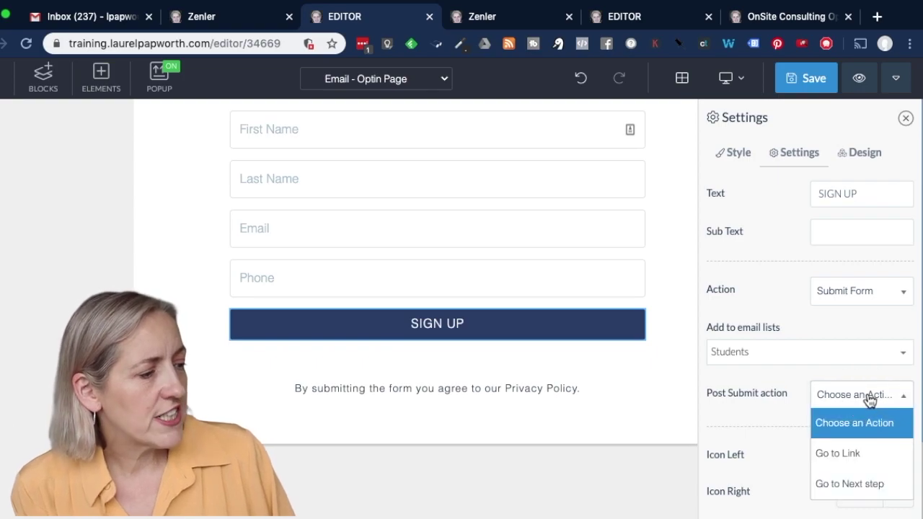
pyautogui.click(874, 484)
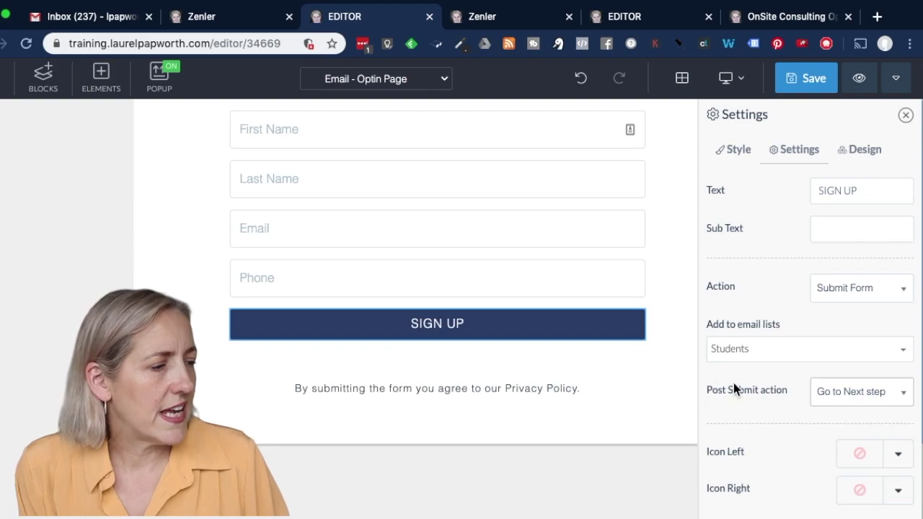
pyautogui.scroll(-3, 735, 388)
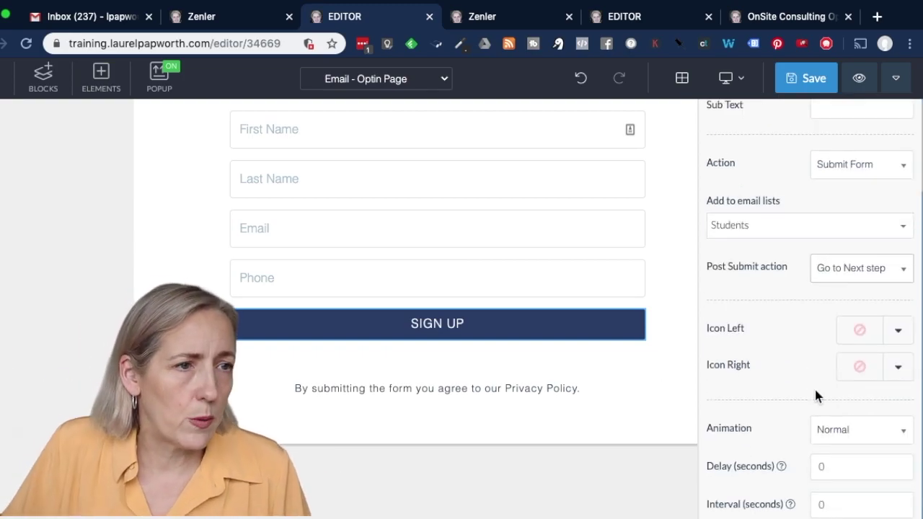
pyautogui.click(193, 18)
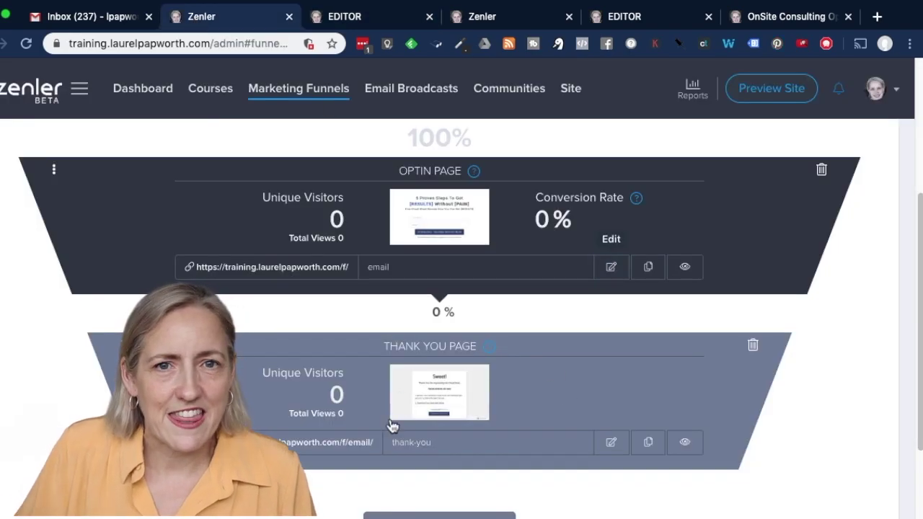
pyautogui.click(348, 22)
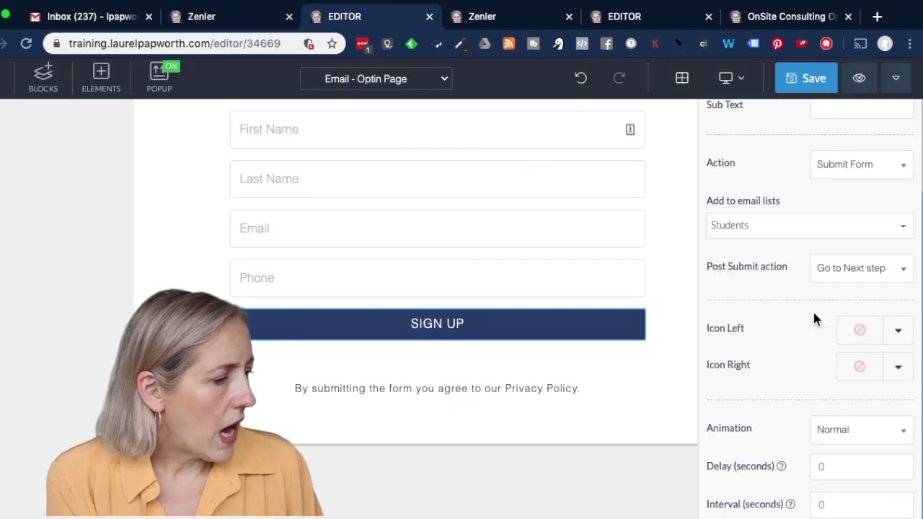
pyautogui.scroll(-2, 815, 313)
pyautogui.scroll(5, 816, 319)
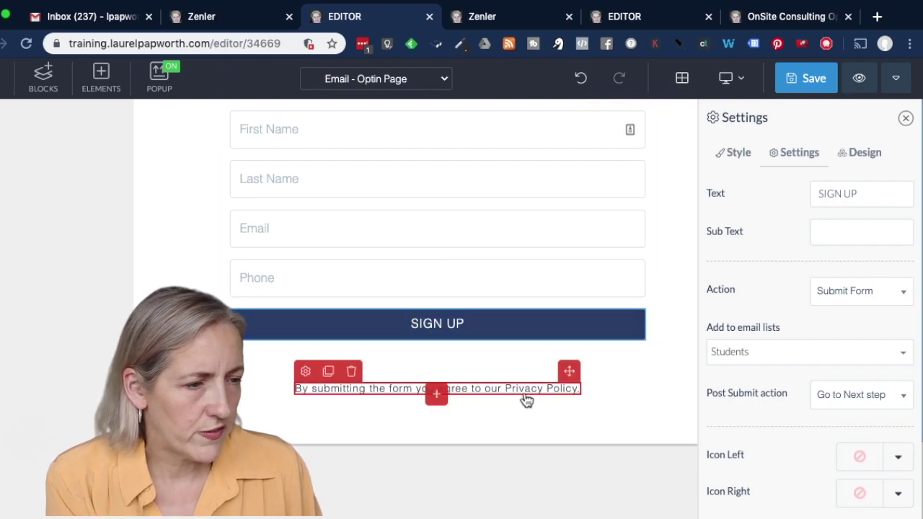
pyautogui.scroll(5, 525, 400)
pyautogui.scroll(-2, 526, 401)
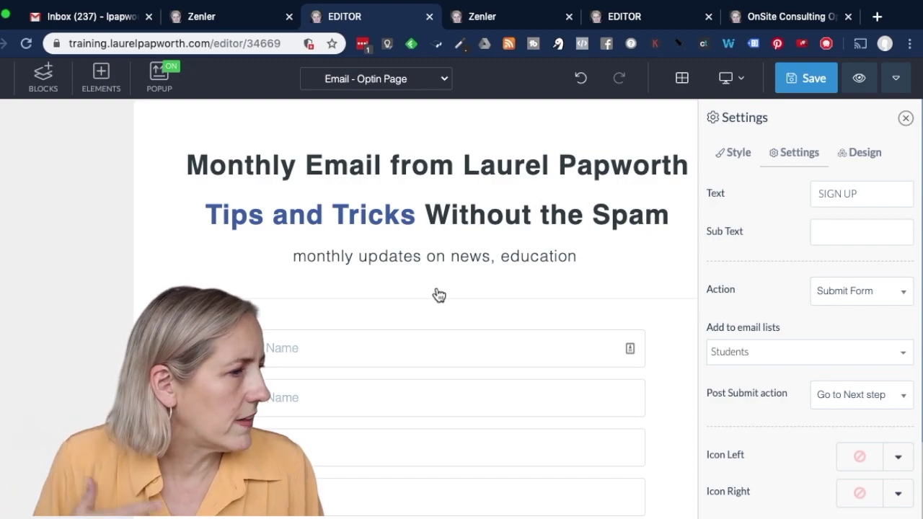
pyautogui.scroll(2, 444, 299)
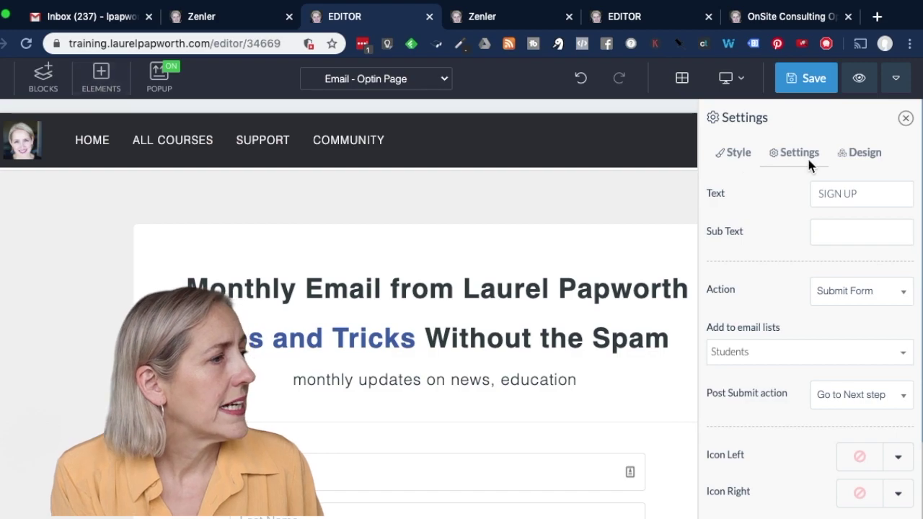
# Save the SIGN UP button settings and change the page title to 'Email Signup'
pyautogui.click(807, 79)
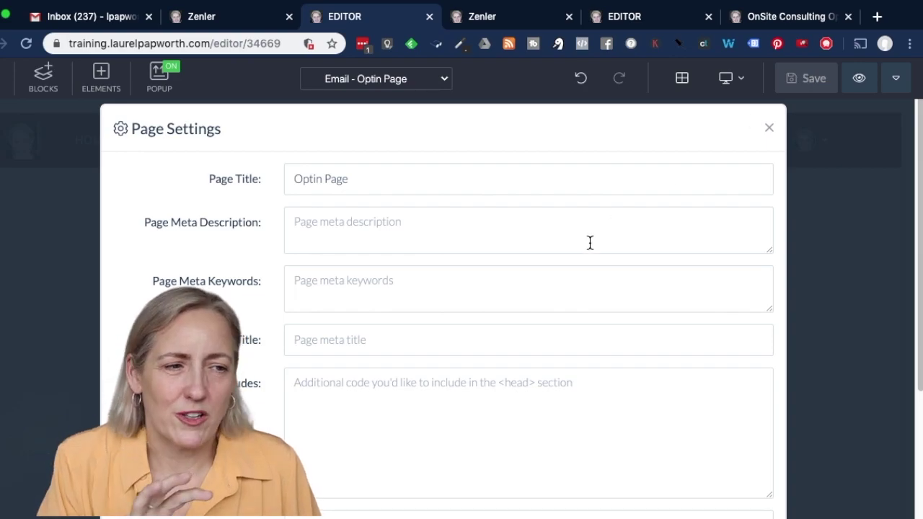
pyautogui.scroll(-3, 590, 243)
pyautogui.scroll(2, 589, 243)
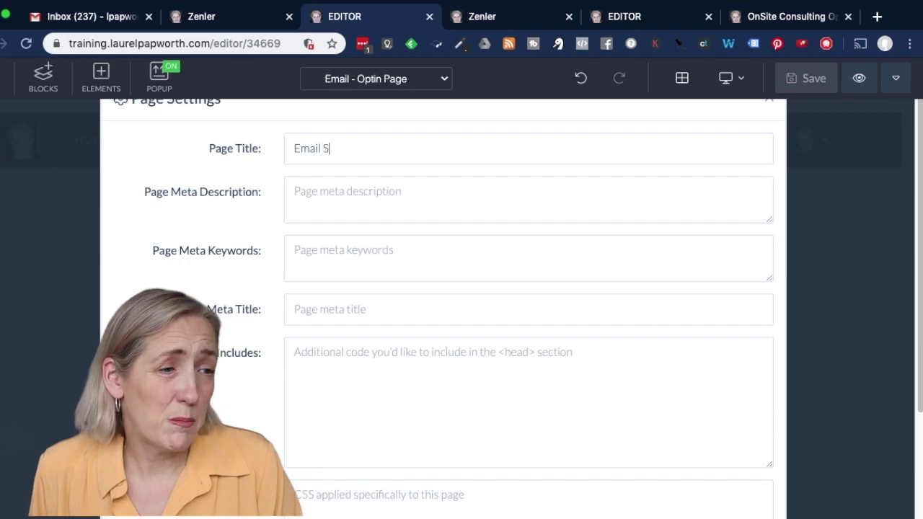
pyautogui.scroll(-3, 307, 250)
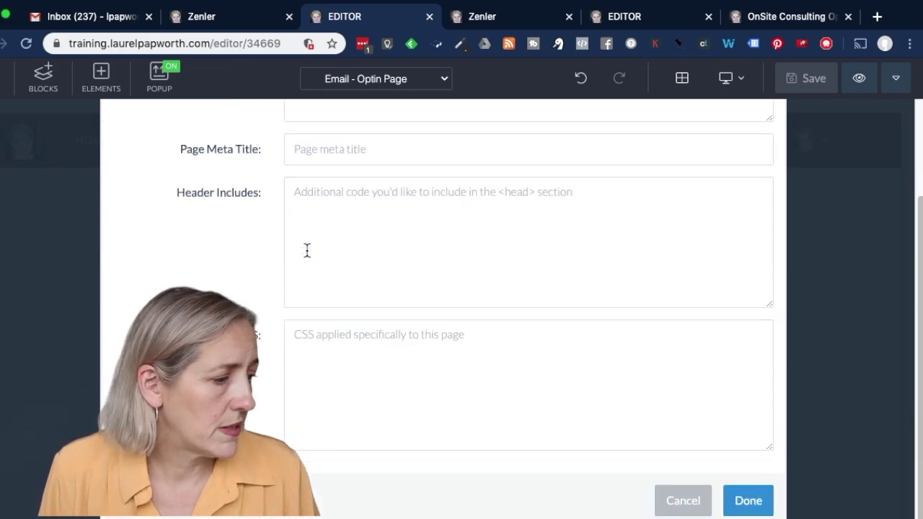
pyautogui.click(750, 503)
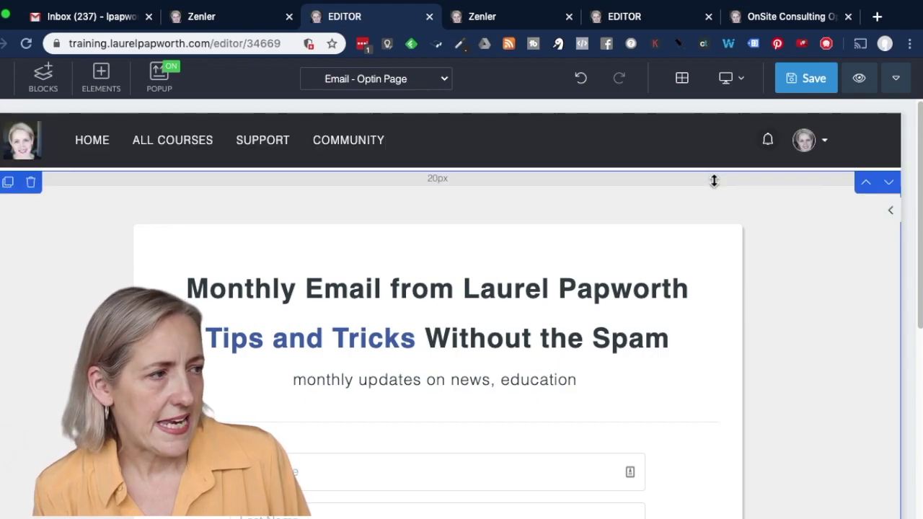
# Stay on the page when leaving and save the optin page changes
pyautogui.click(896, 80)
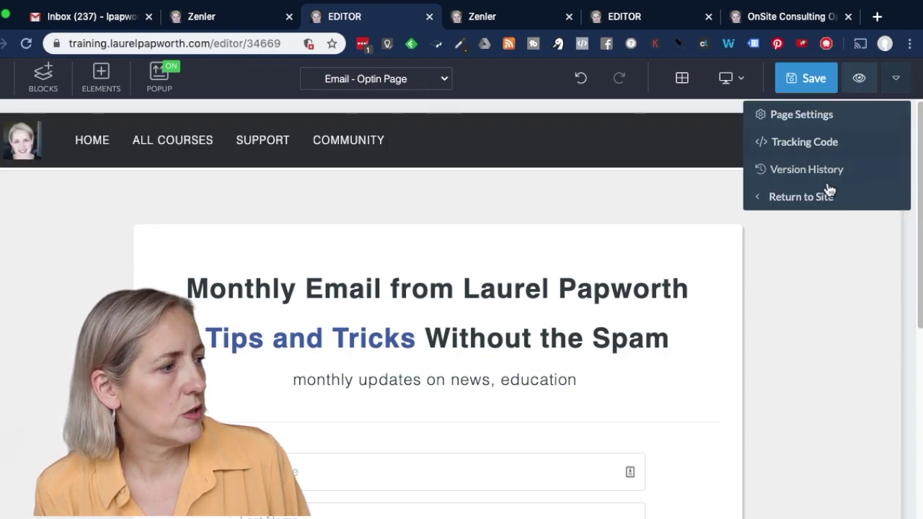
pyautogui.click(817, 204)
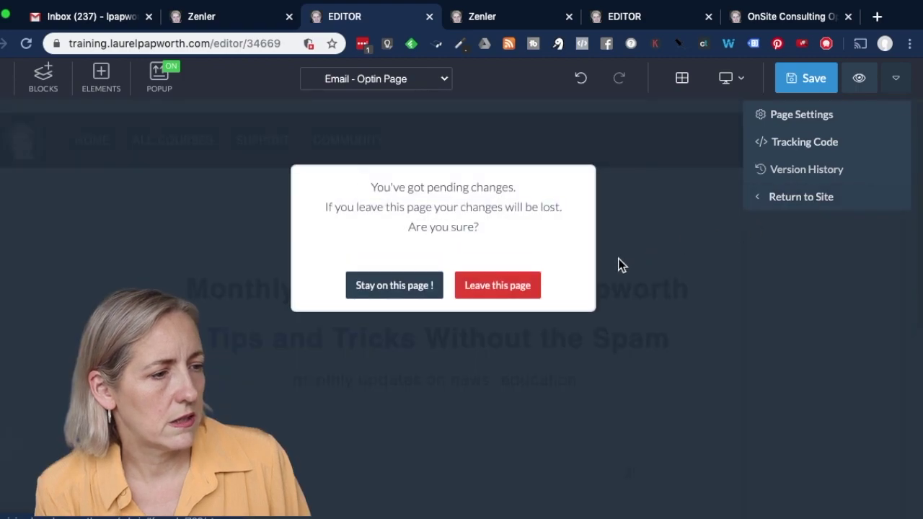
pyautogui.click(402, 287)
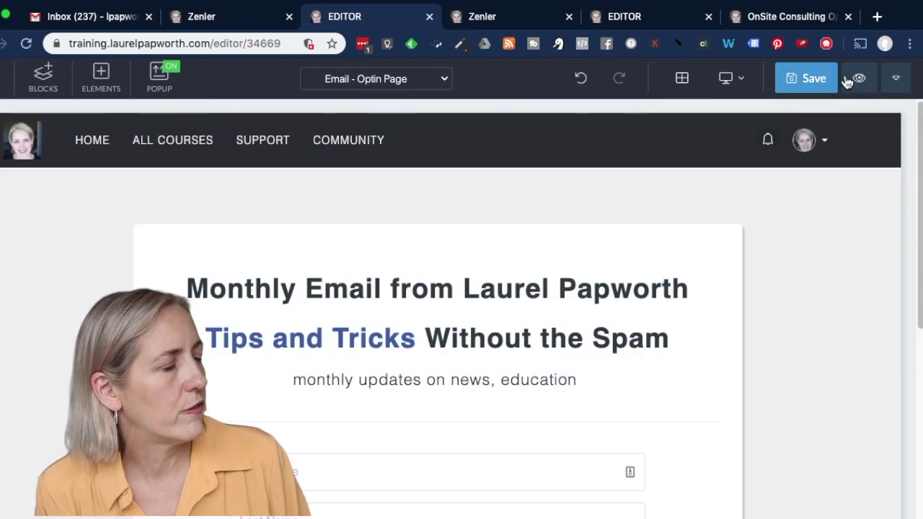
pyautogui.click(822, 80)
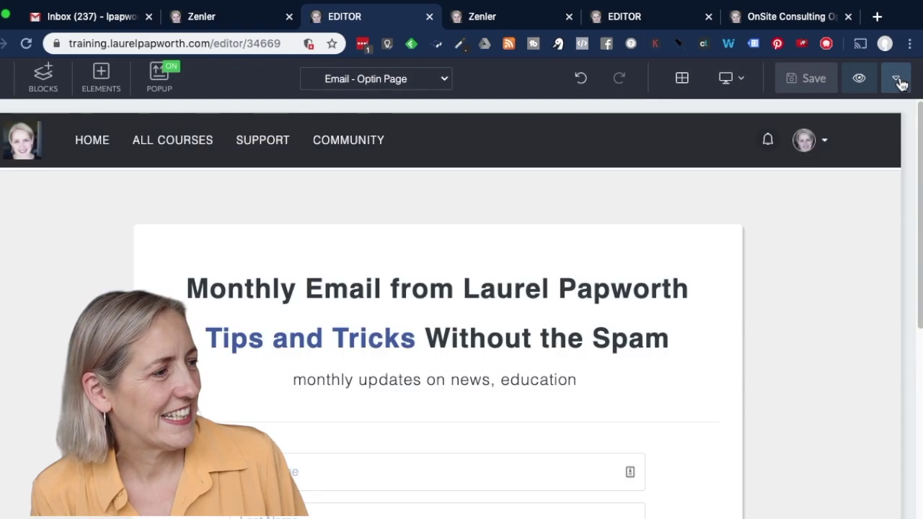
# Return to the Email funnel overview showing the Email Signup step before the Thank You Page
pyautogui.click(898, 81)
pyautogui.click(778, 205)
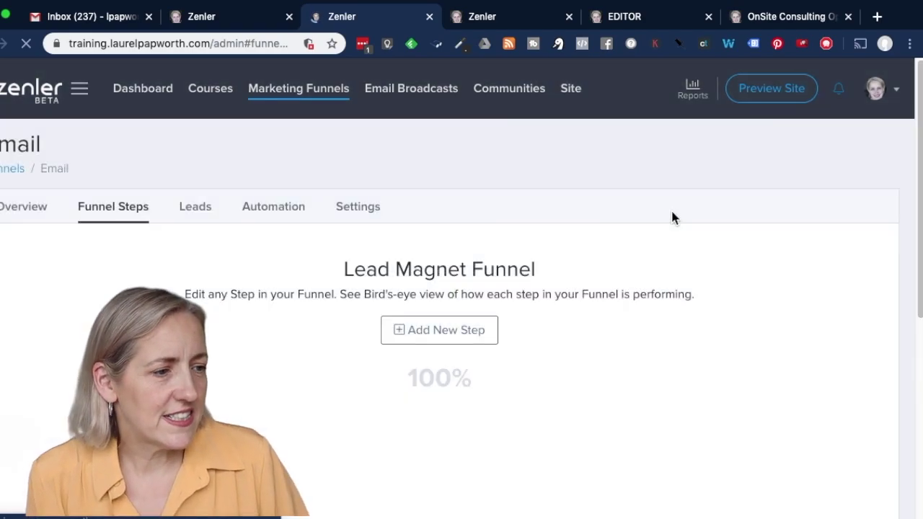
pyautogui.scroll(-3, 501, 412)
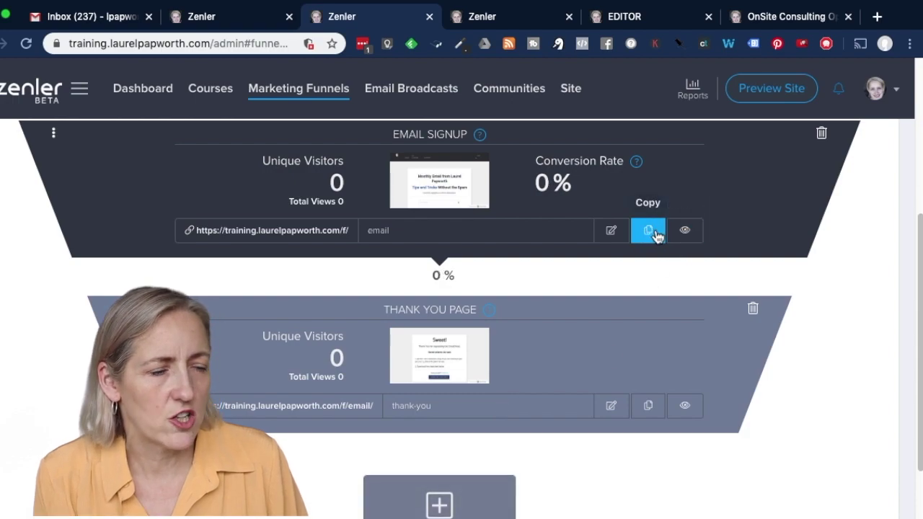
pyautogui.scroll(2, 634, 241)
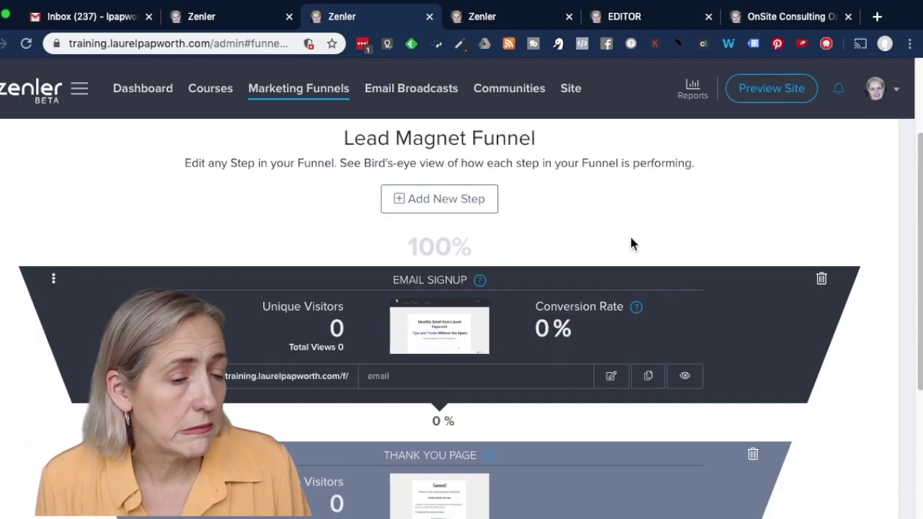
pyautogui.scroll(-1, 624, 254)
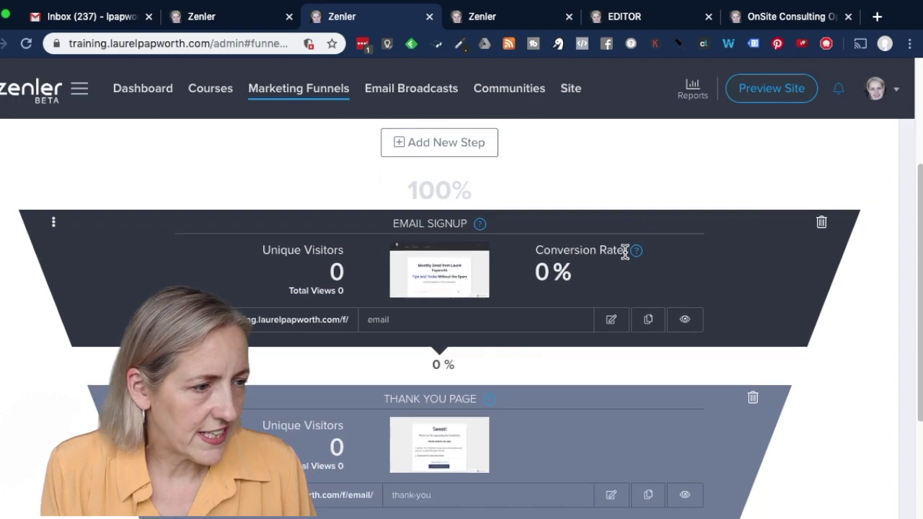
pyautogui.scroll(3, 432, 223)
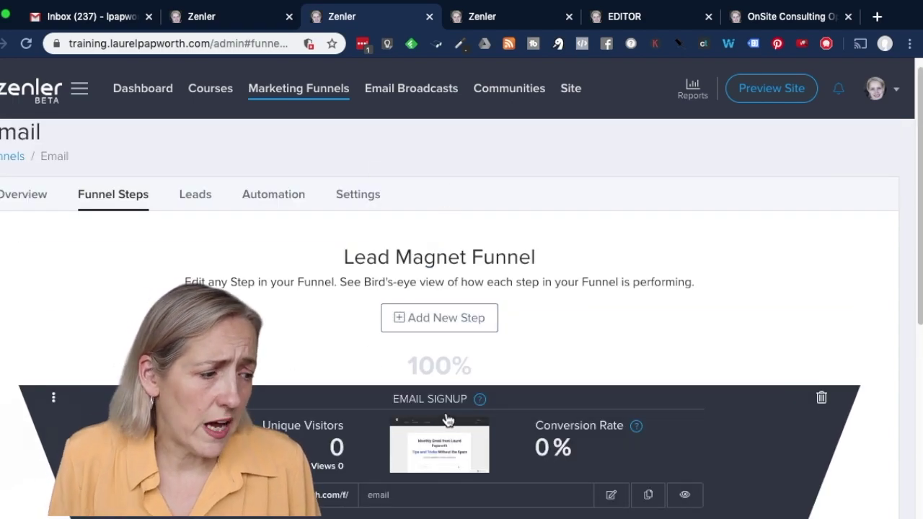
# Preview the live Email Signup page in a new tab and check it
pyautogui.click(685, 495)
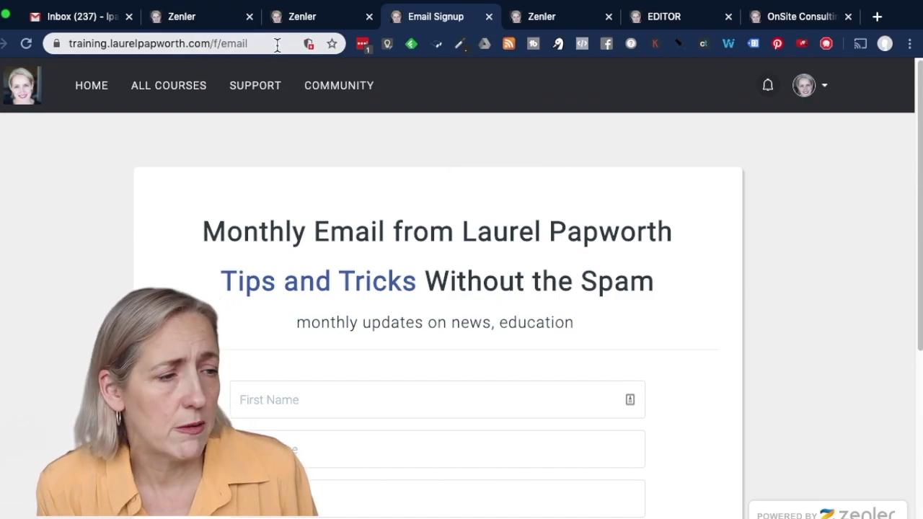
pyautogui.scroll(-3, 478, 298)
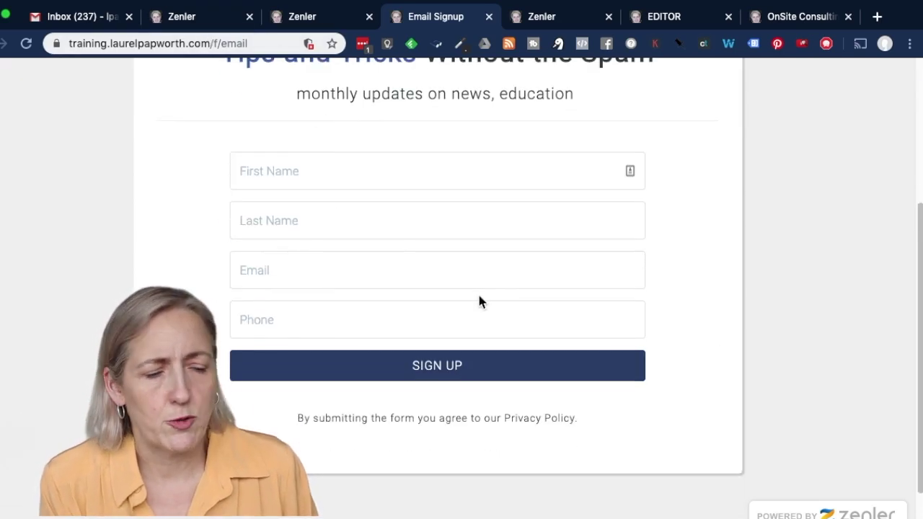
pyautogui.scroll(3, 475, 349)
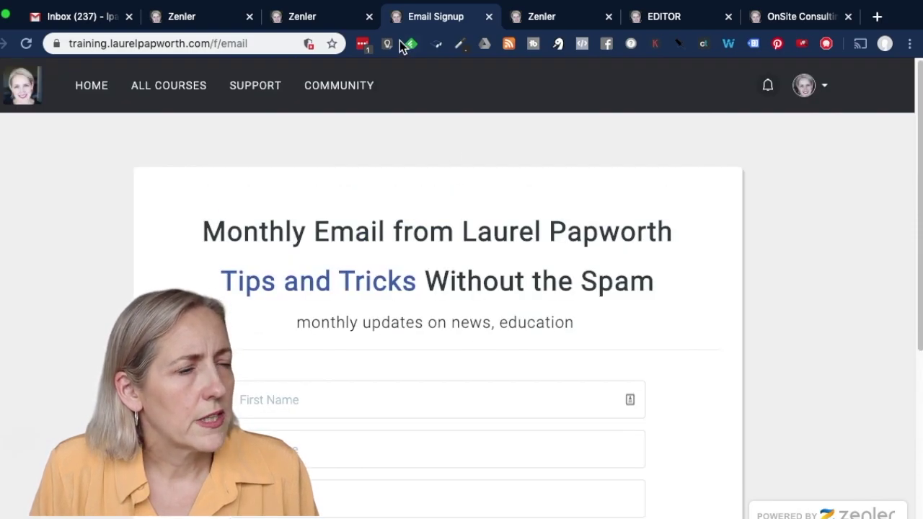
# Go back to the funnel tab to review the email and thank-you step slugs
pyautogui.click(318, 17)
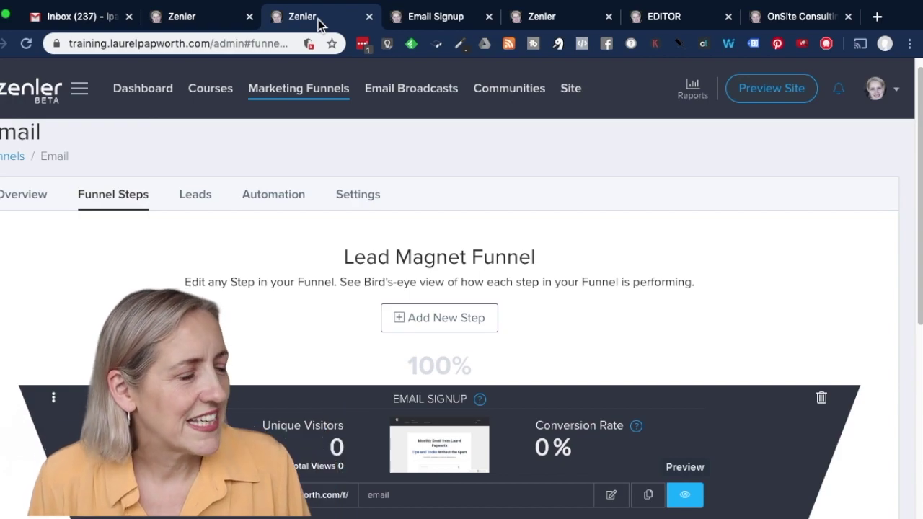
pyautogui.scroll(-3, 646, 379)
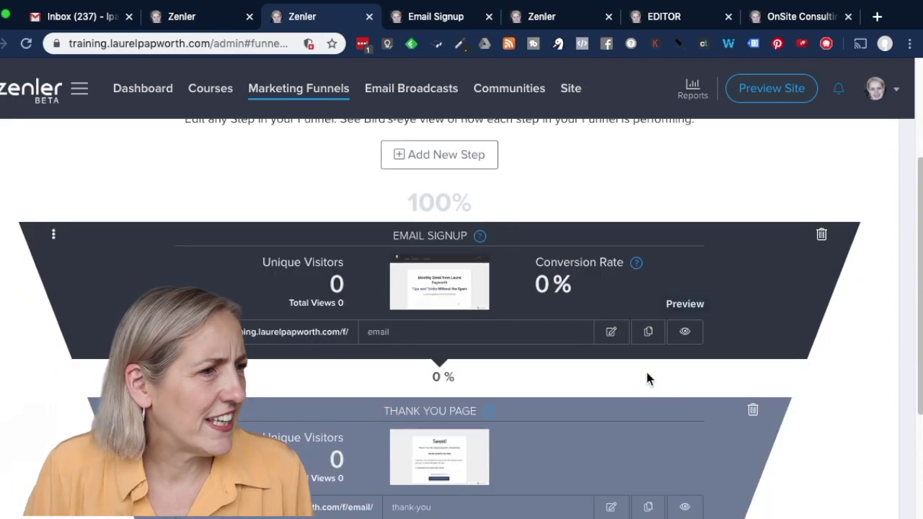
pyautogui.scroll(-2, 647, 368)
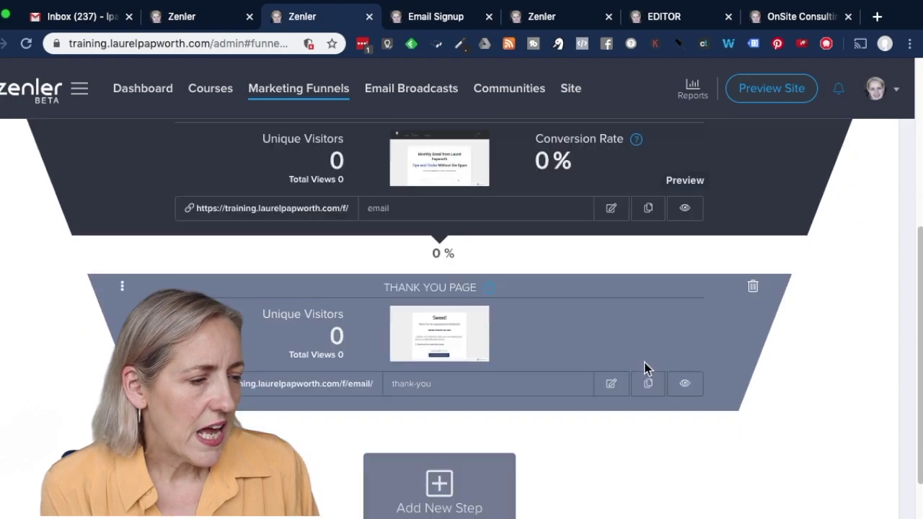
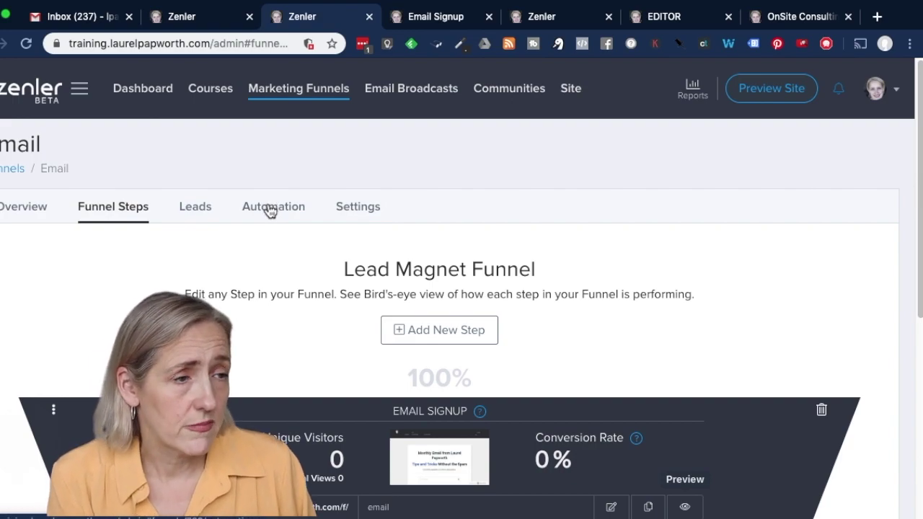
# Go back to the funnel admin, open Automation, and expand the Email Drip Sequence's three paused emails
pyautogui.click(441, 21)
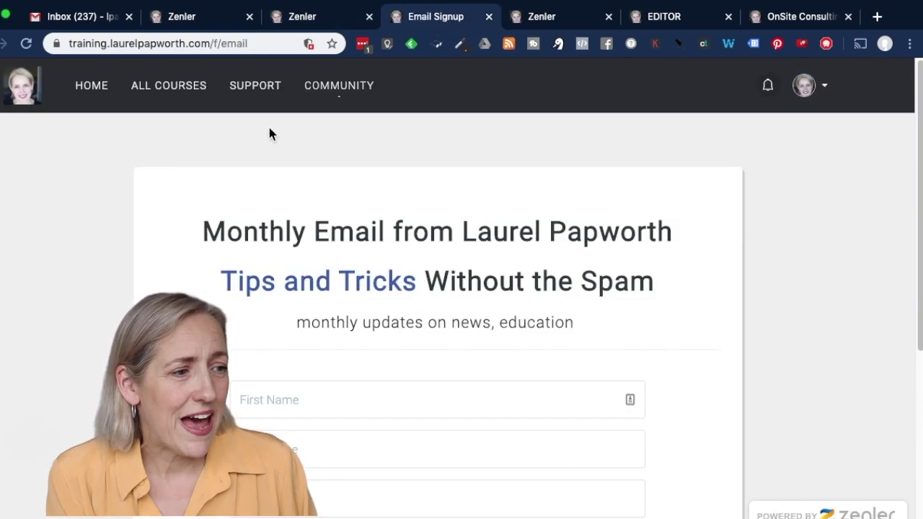
pyautogui.click(299, 19)
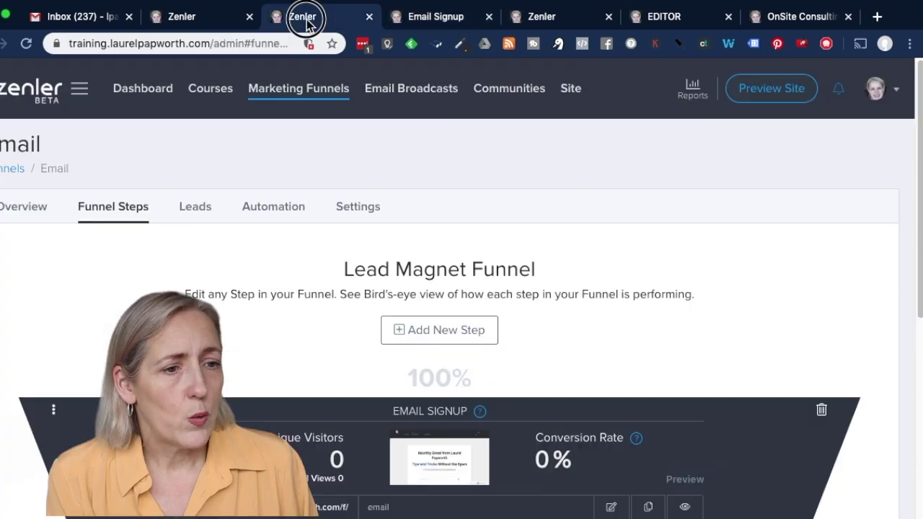
pyautogui.click(274, 207)
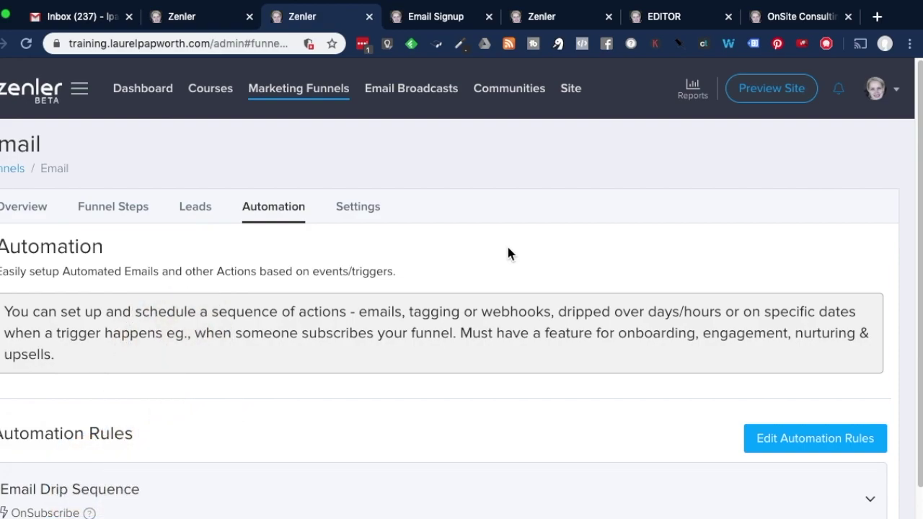
pyautogui.scroll(-2, 508, 254)
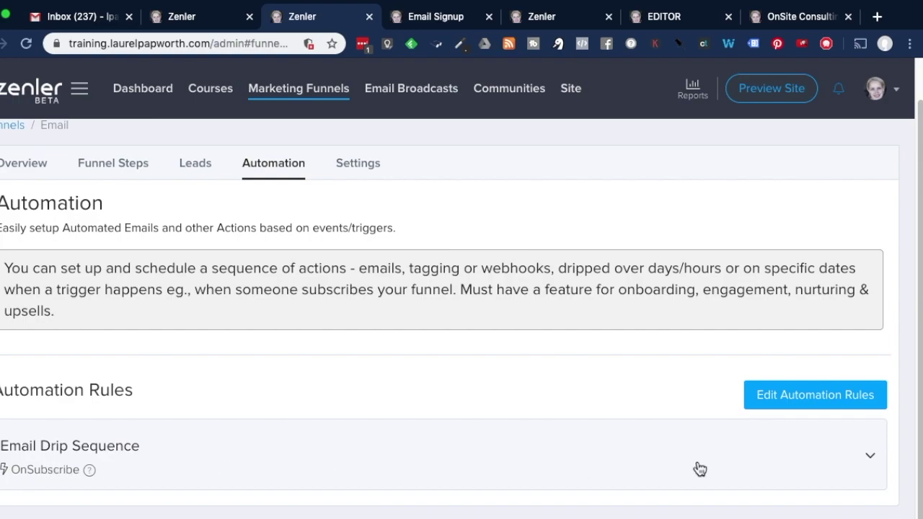
pyautogui.click(864, 453)
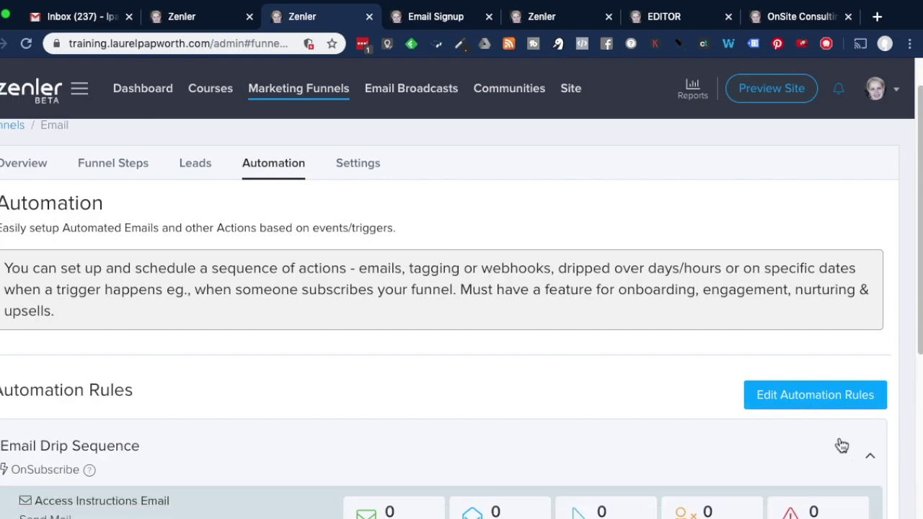
pyautogui.scroll(-5, 468, 408)
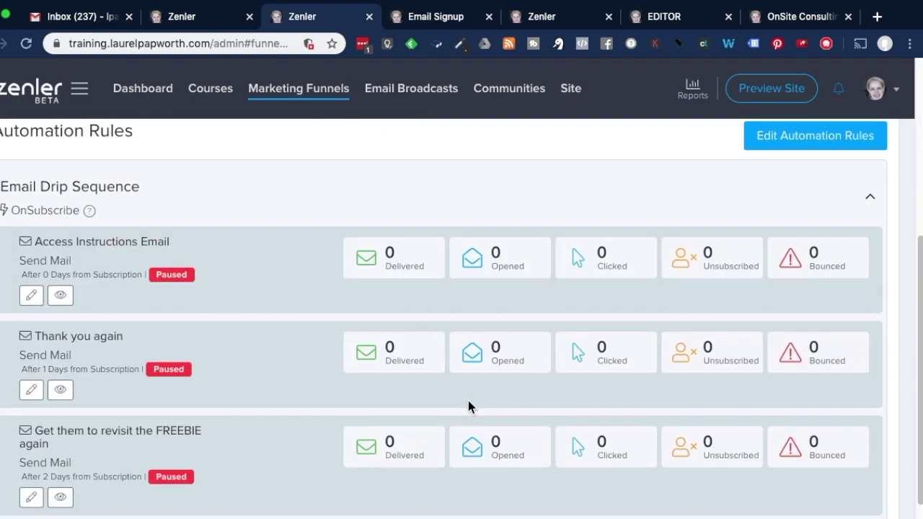
pyautogui.scroll(-1, 468, 401)
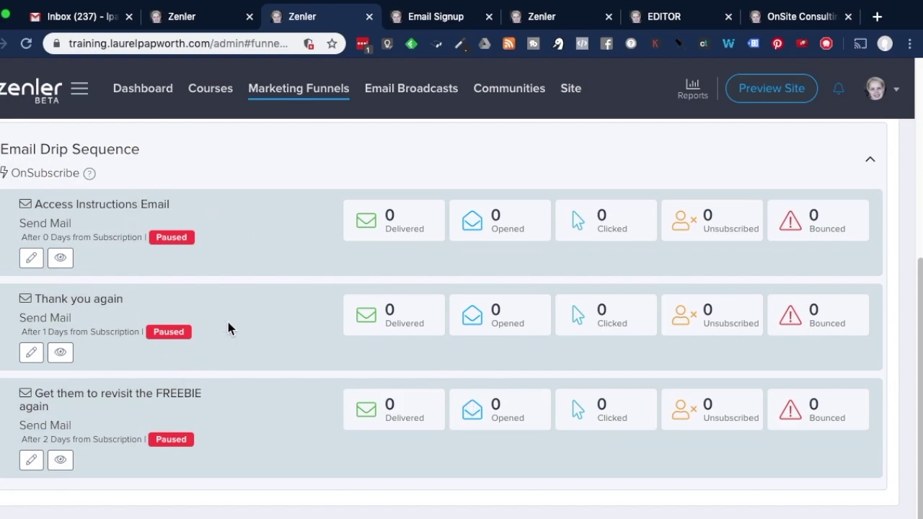
pyautogui.scroll(2, 228, 329)
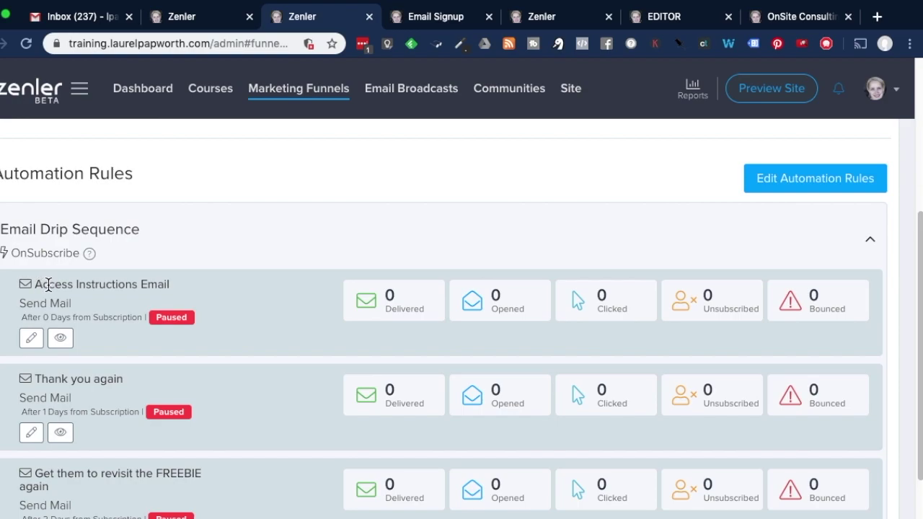
pyautogui.scroll(-3, 219, 317)
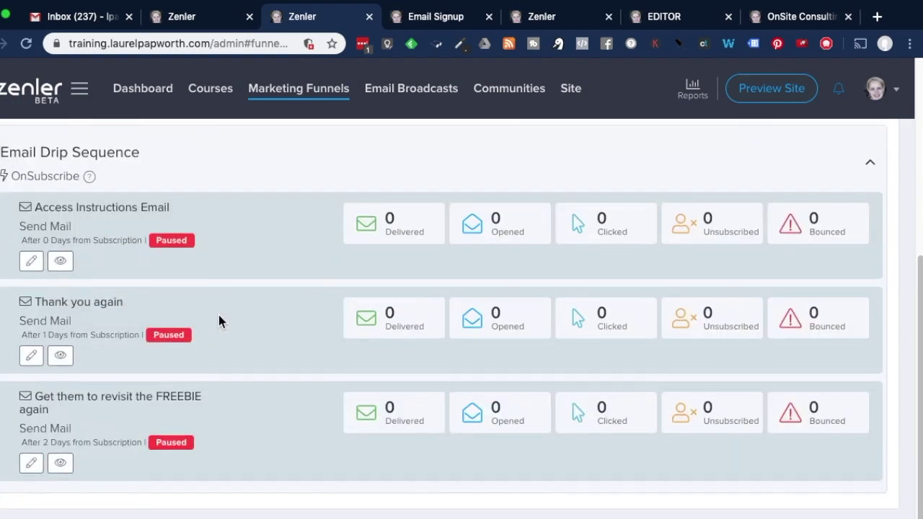
pyautogui.scroll(2, 220, 317)
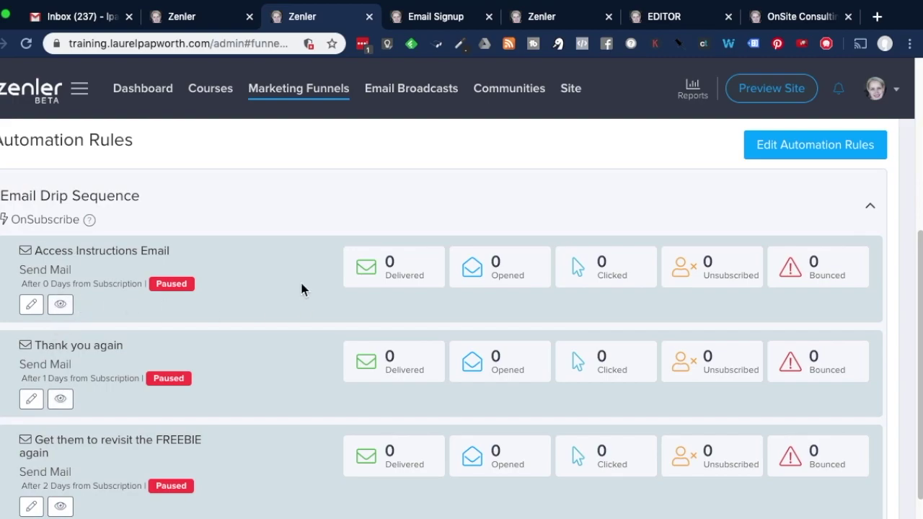
# Start editing the Access Instructions Email in the drip sequence's Edit Rule page
pyautogui.click(33, 308)
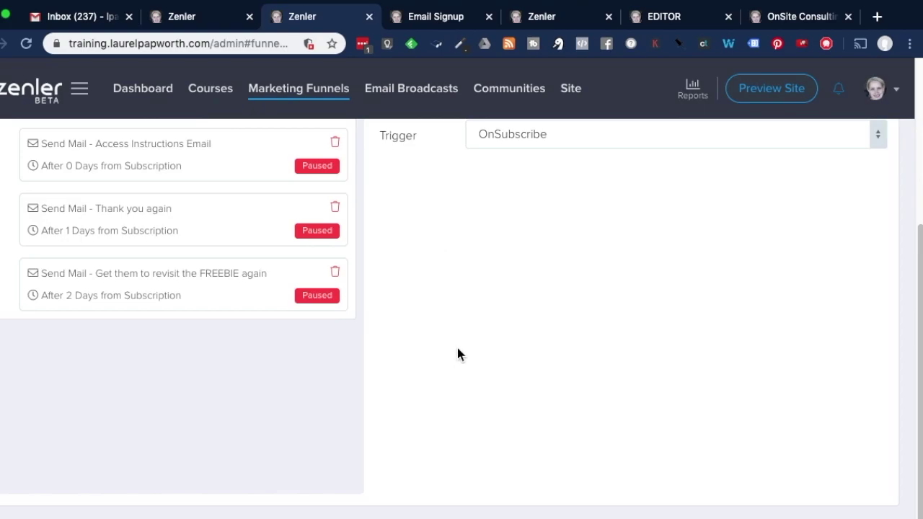
pyautogui.scroll(1, 528, 293)
pyautogui.scroll(2, 530, 298)
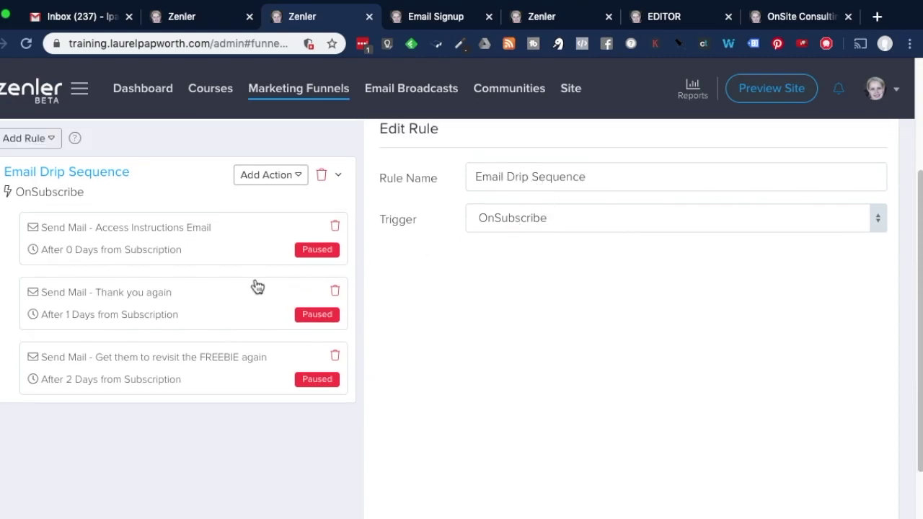
# Rename the Access Instructions Email action to 'Onboarding Email Signup'
pyautogui.click(170, 244)
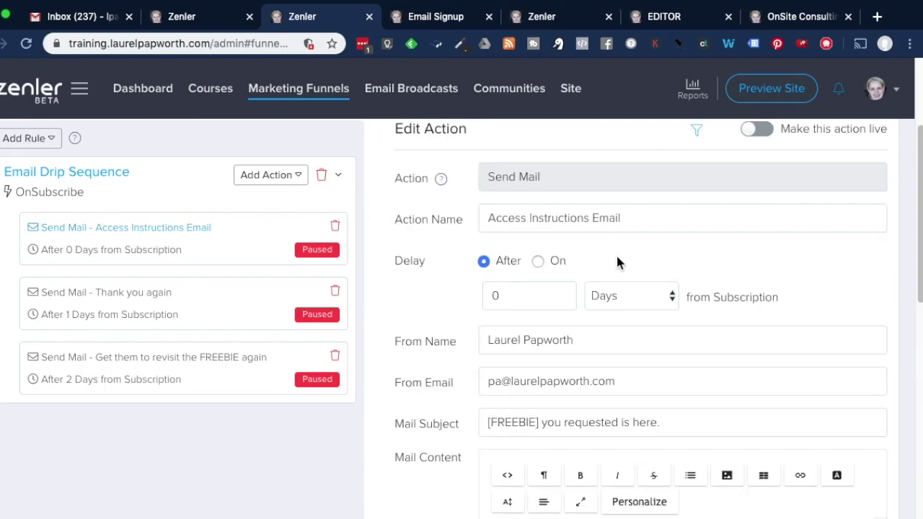
pyautogui.scroll(3, 596, 364)
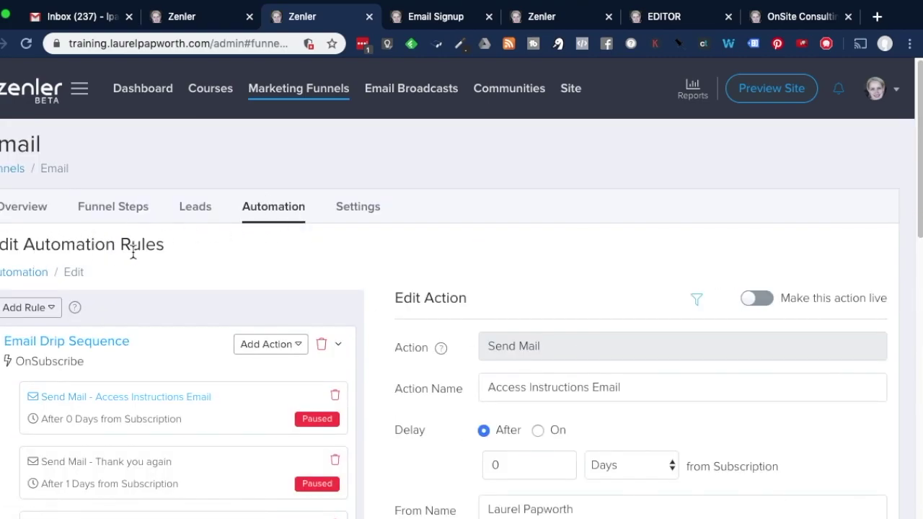
pyautogui.scroll(-1, 368, 319)
pyautogui.scroll(-4, 367, 321)
pyautogui.scroll(1, 385, 305)
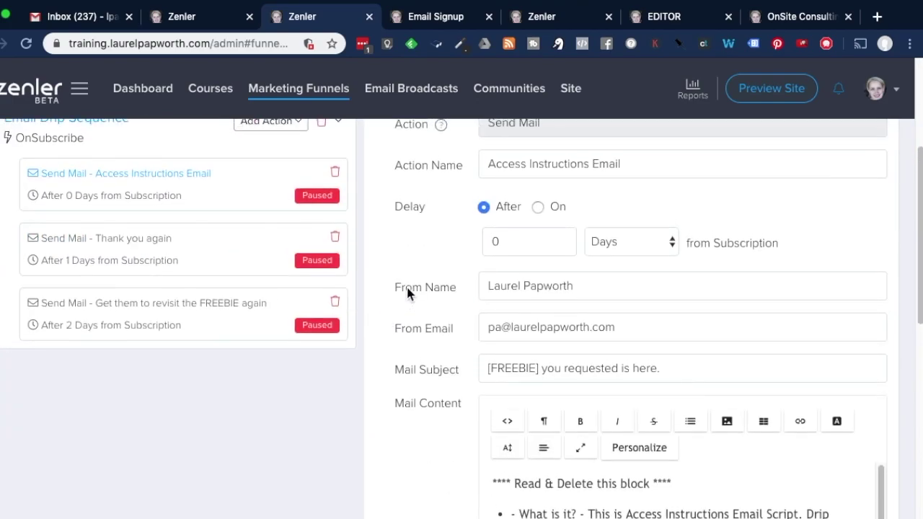
pyautogui.scroll(2, 457, 280)
pyautogui.moveTo(659, 247); pyautogui.dragTo(469, 254)
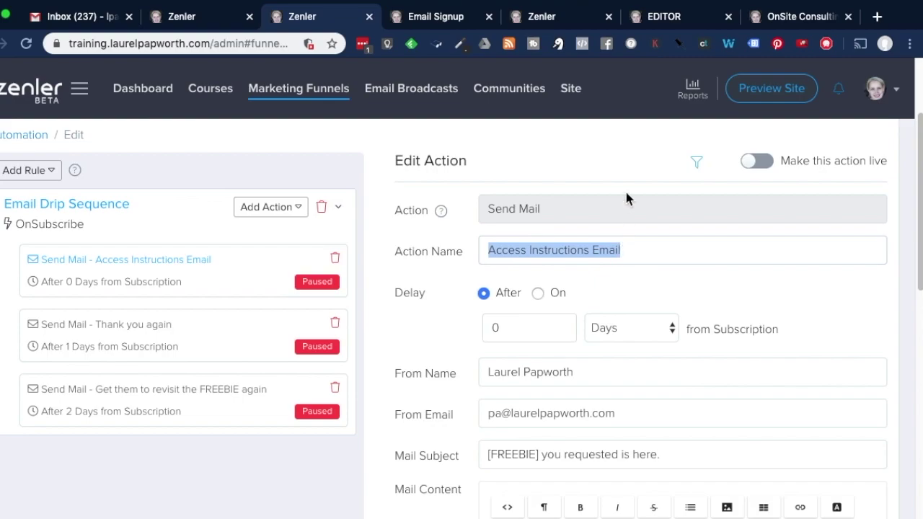
pyautogui.write('Onboarding Email Signup')
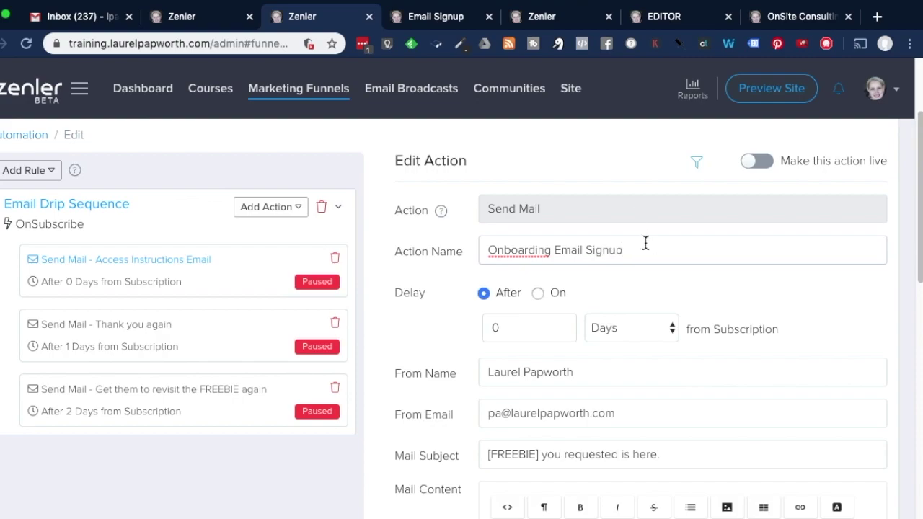
# Replace the mail subject with 'Thankyou for signing up'
pyautogui.scroll(-3, 624, 265)
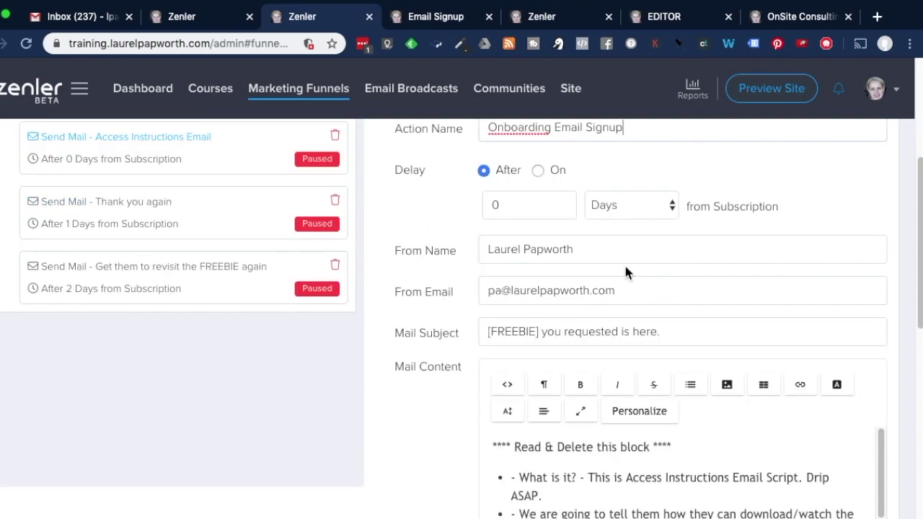
pyautogui.moveTo(711, 330); pyautogui.dragTo(443, 333)
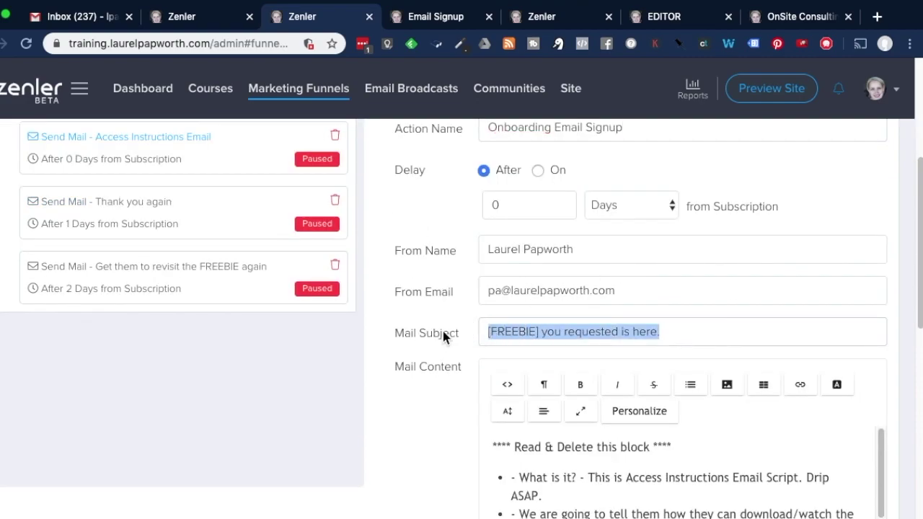
pyautogui.write('T')
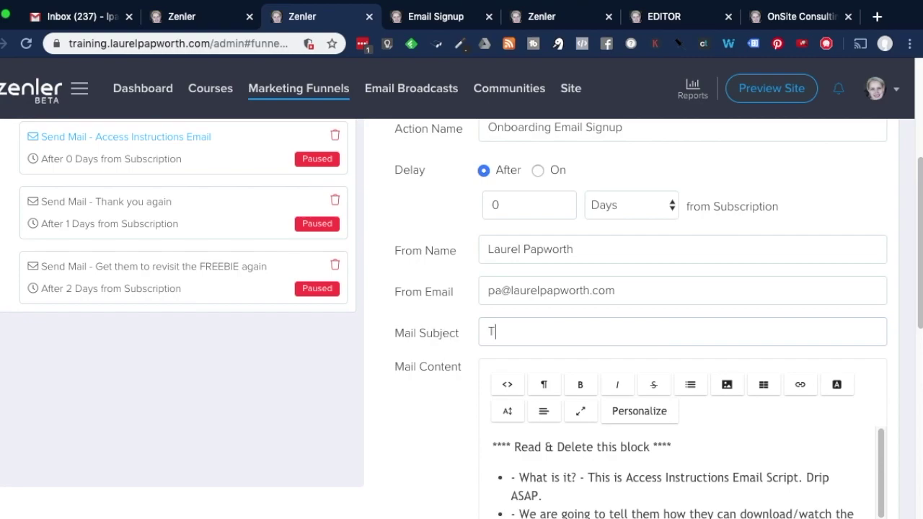
pyautogui.write('hankyou for signing up')
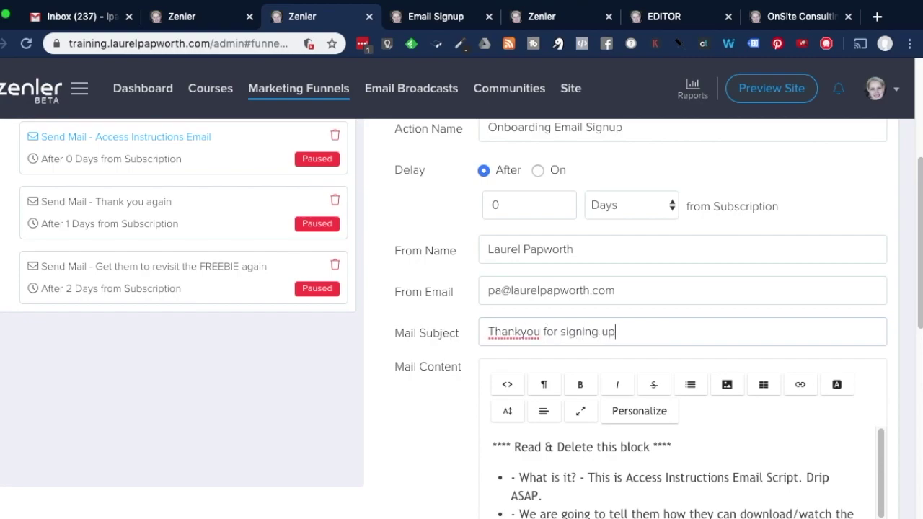
pyautogui.scroll(-3, 447, 371)
pyautogui.click(508, 232)
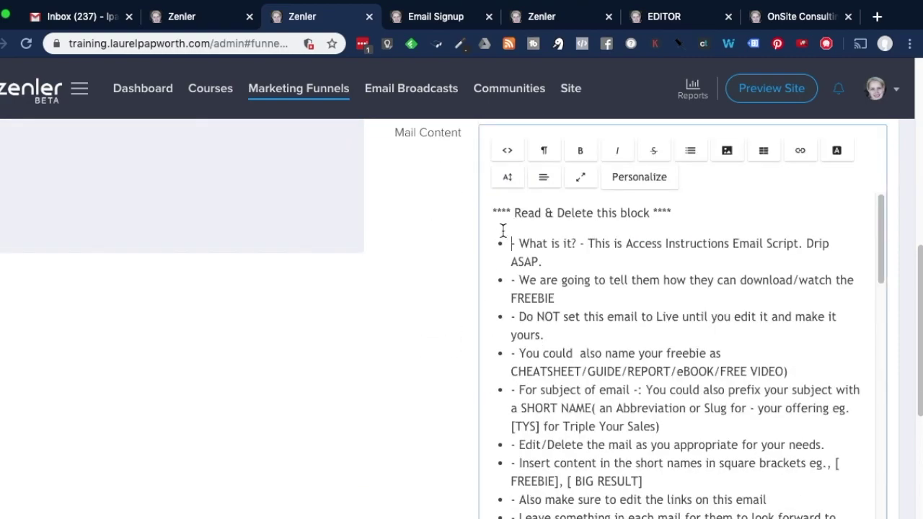
pyautogui.moveTo(493, 218); pyautogui.dragTo(858, 513)
pyautogui.press('BackSpace')
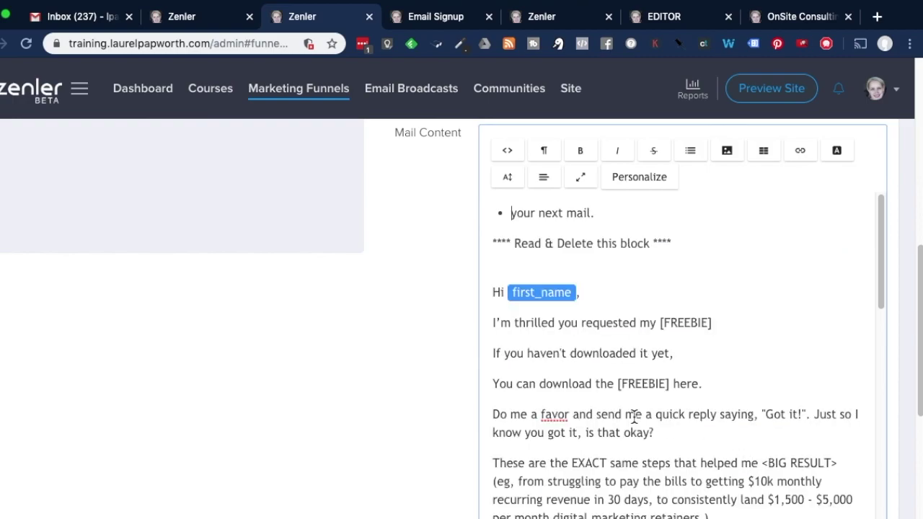
pyautogui.moveTo(478, 206); pyautogui.dragTo(695, 268)
pyautogui.press('BackSpace')
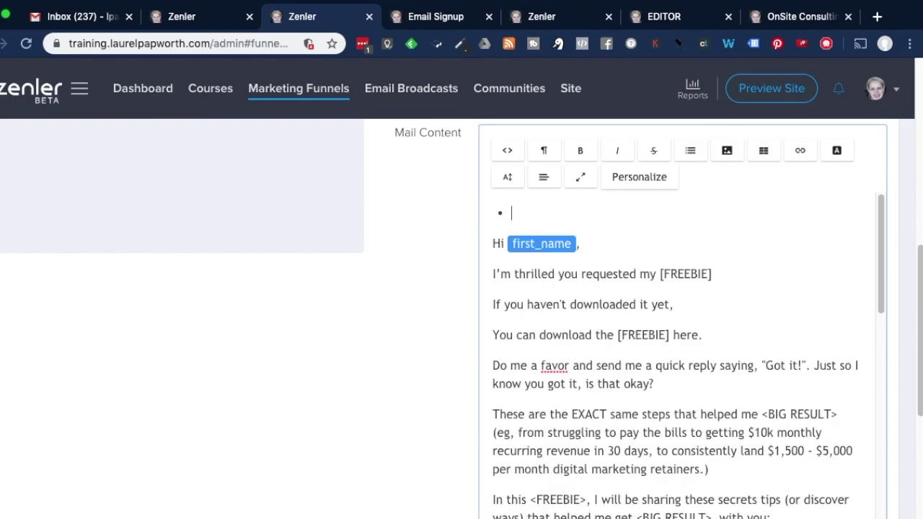
pyautogui.scroll(2, 685, 283)
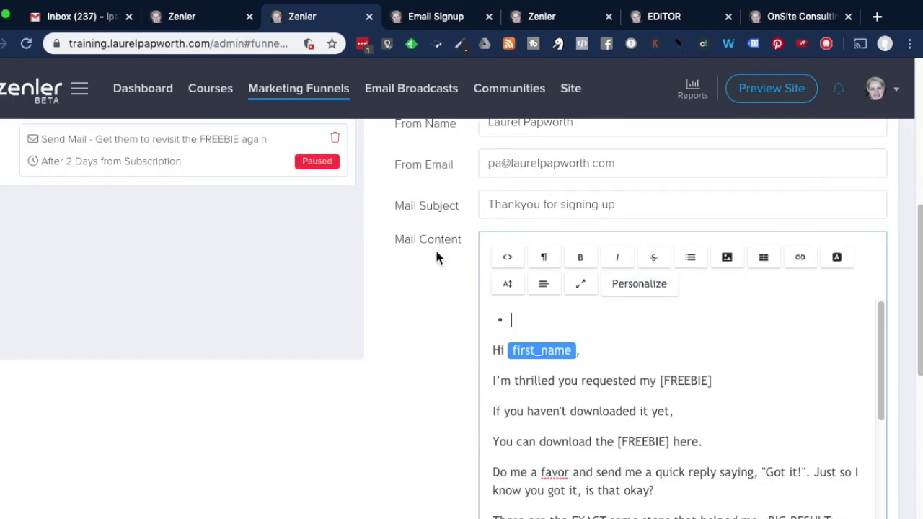
pyautogui.scroll(-2, 601, 380)
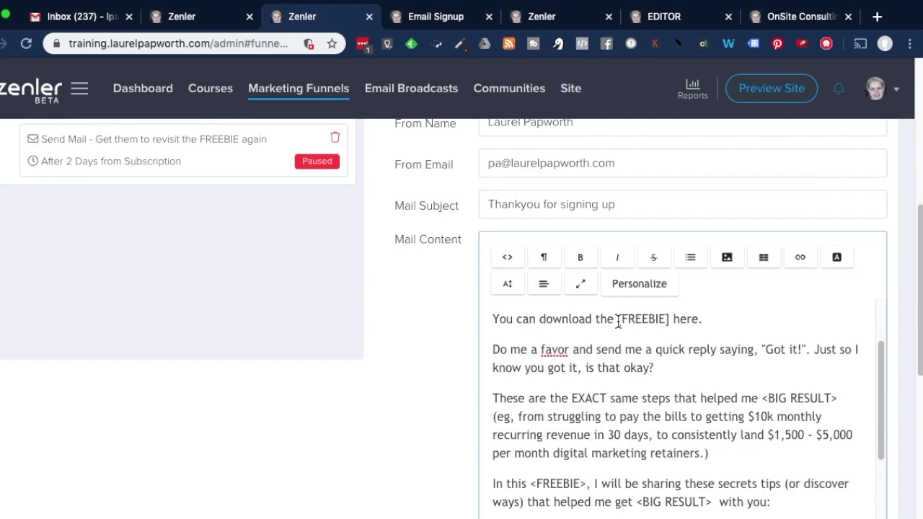
pyautogui.scroll(-3, 617, 404)
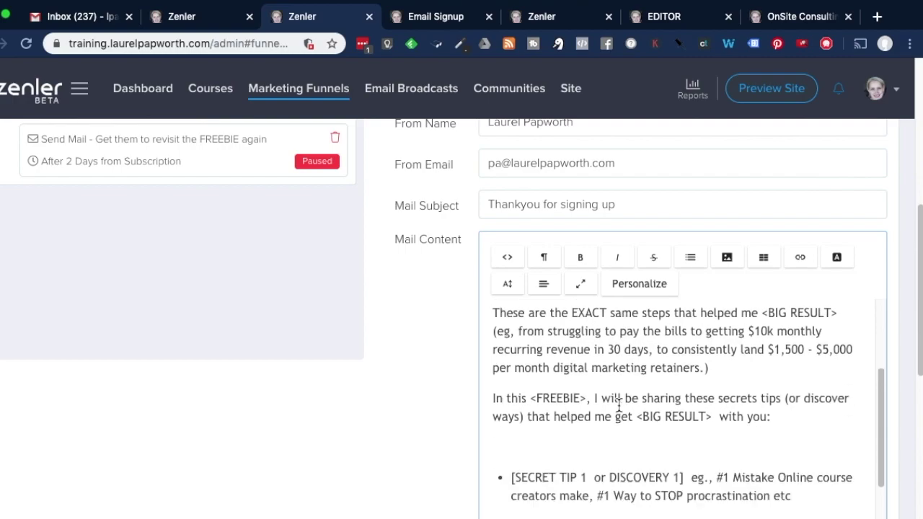
pyautogui.scroll(-15, 618, 401)
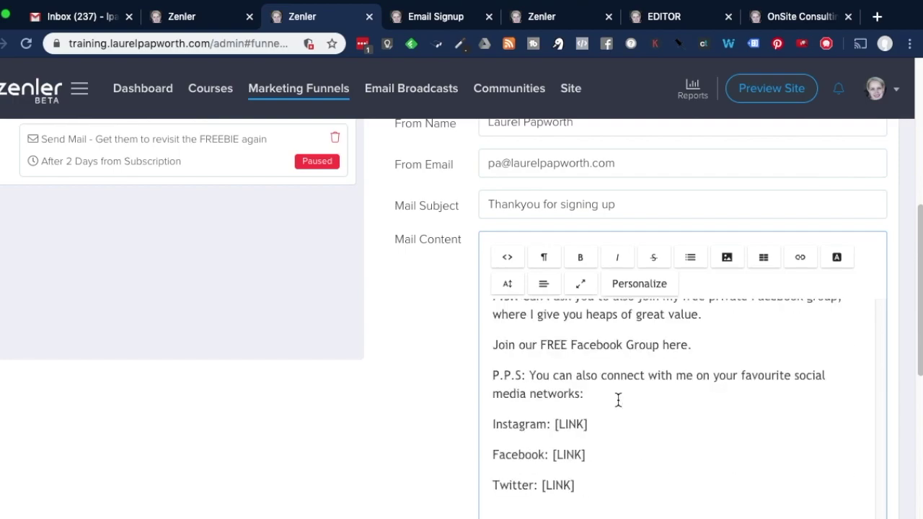
pyautogui.scroll(-3, 391, 381)
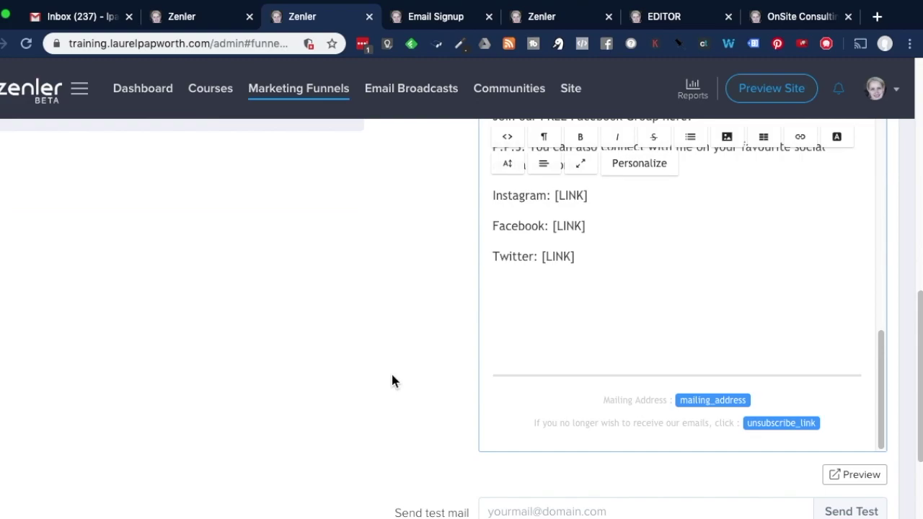
pyautogui.scroll(-2, 577, 393)
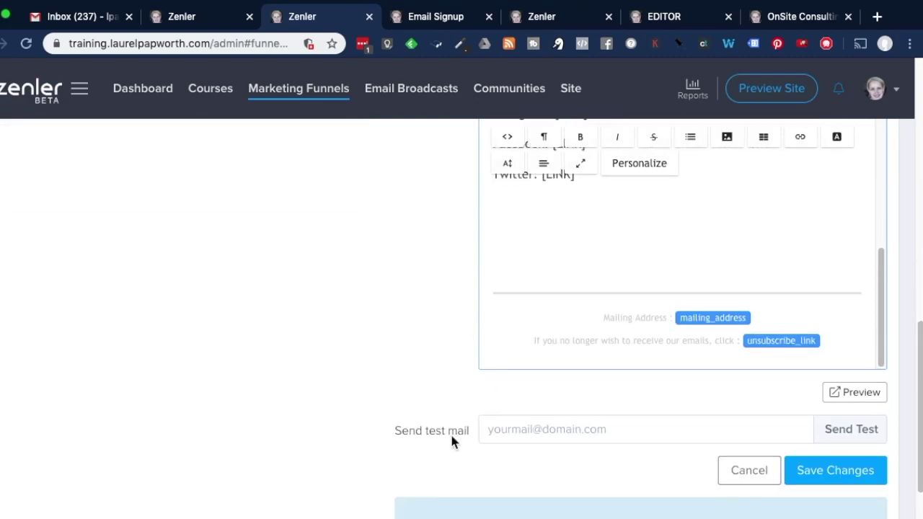
pyautogui.scroll(-2, 783, 463)
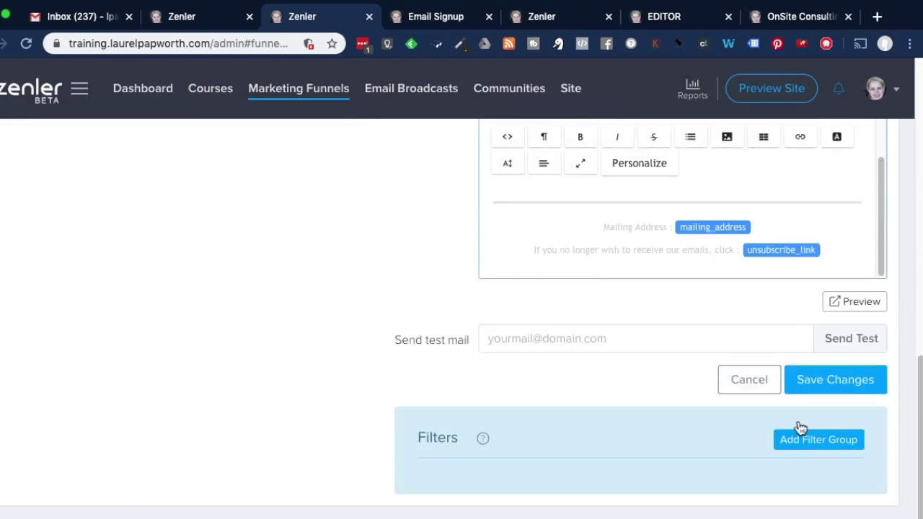
# Save the Onboarding Email Signup changes, choosing No to keep the action paused
pyautogui.click(837, 386)
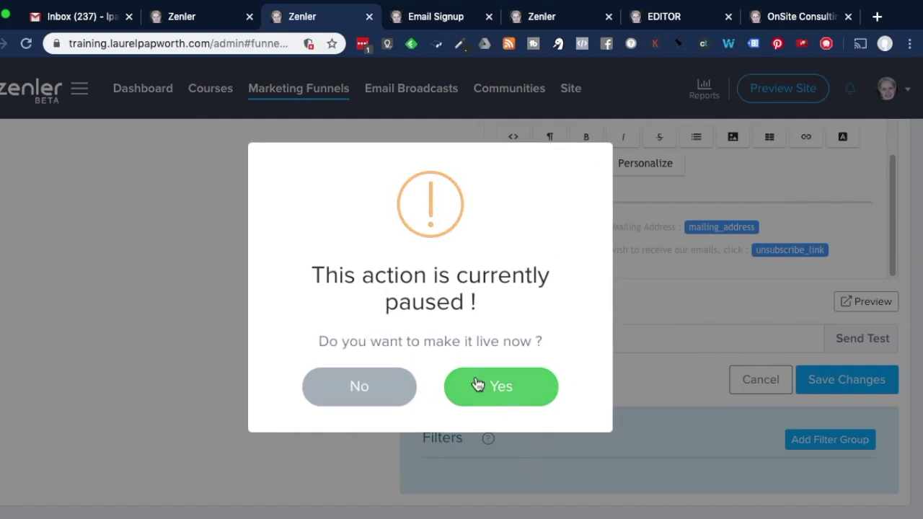
pyautogui.click(365, 387)
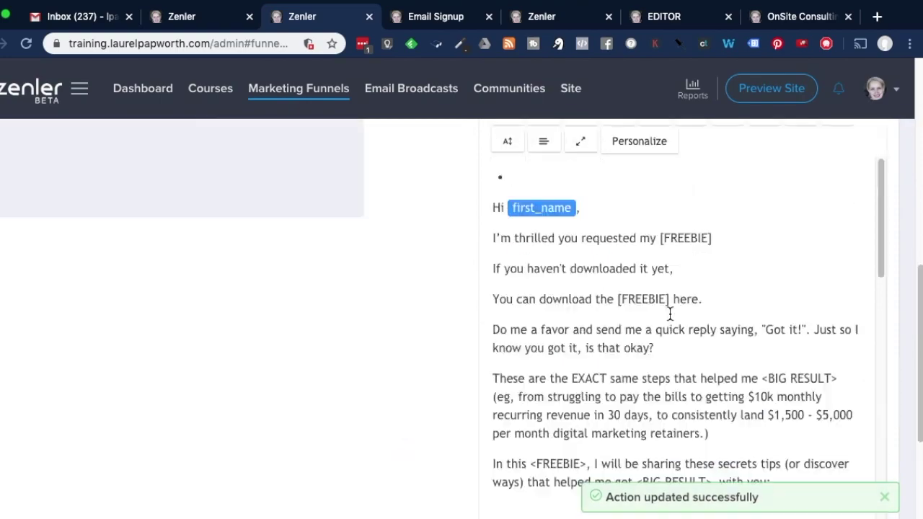
pyautogui.scroll(-3, 670, 313)
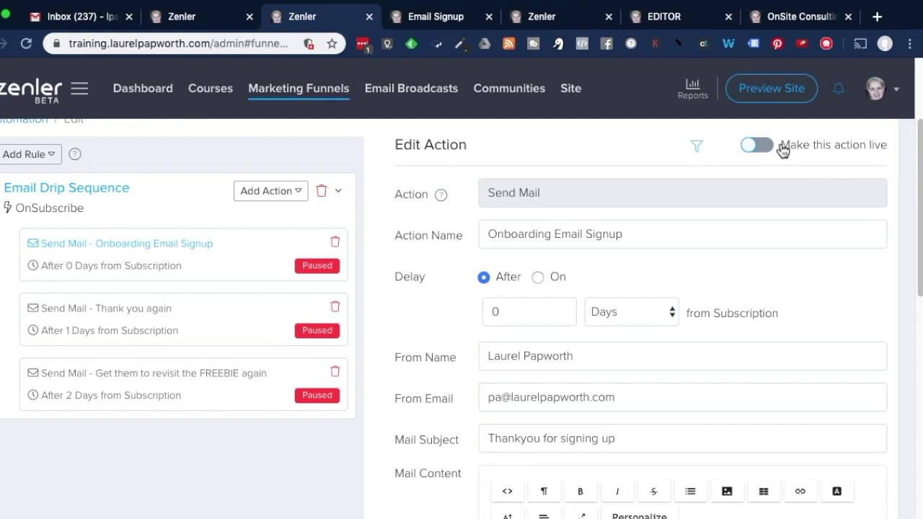
pyautogui.click(432, 17)
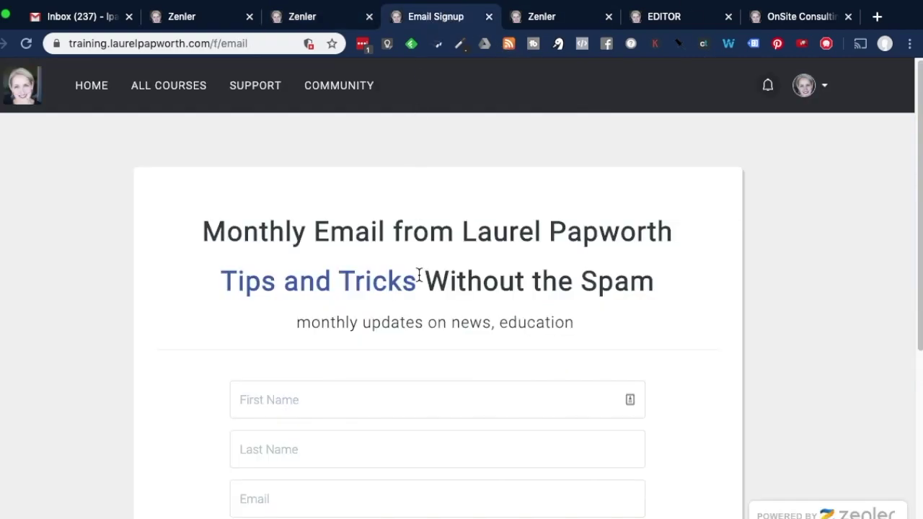
pyautogui.click(301, 17)
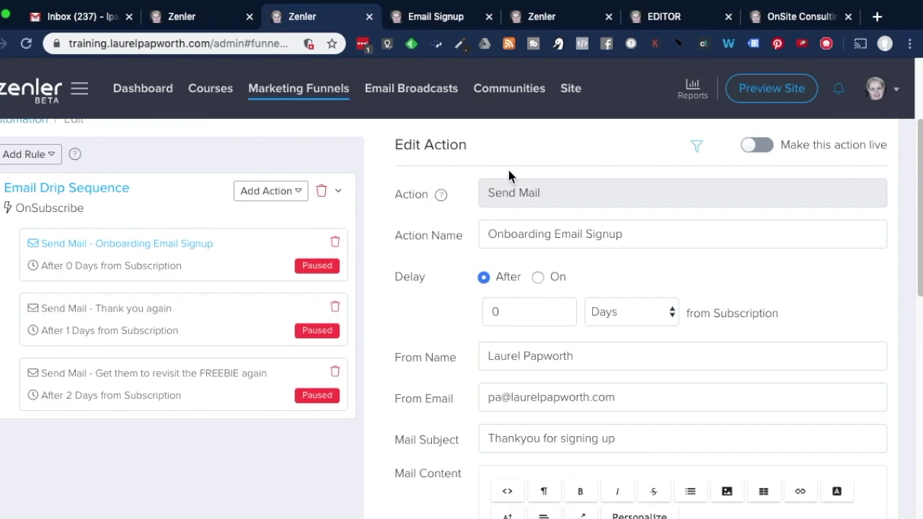
pyautogui.scroll(-1, 509, 175)
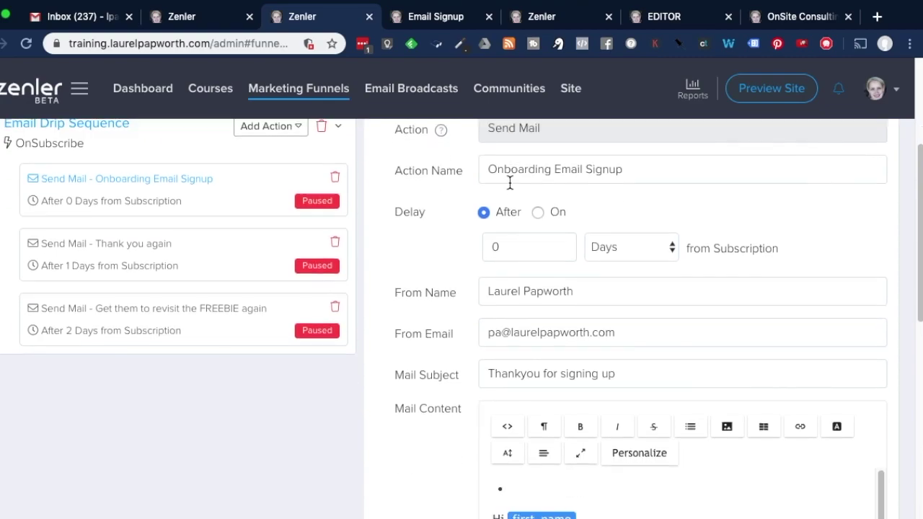
pyautogui.scroll(-5, 510, 183)
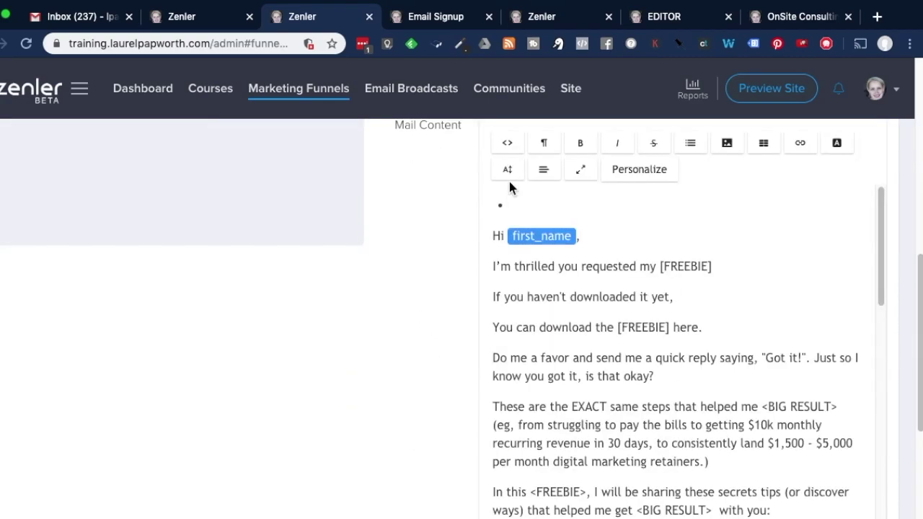
pyautogui.scroll(-10, 510, 183)
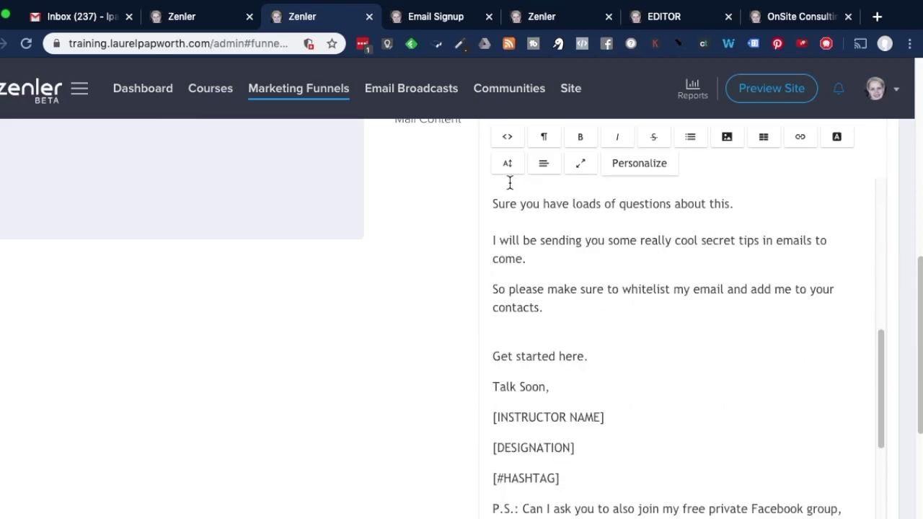
pyautogui.scroll(10, 510, 183)
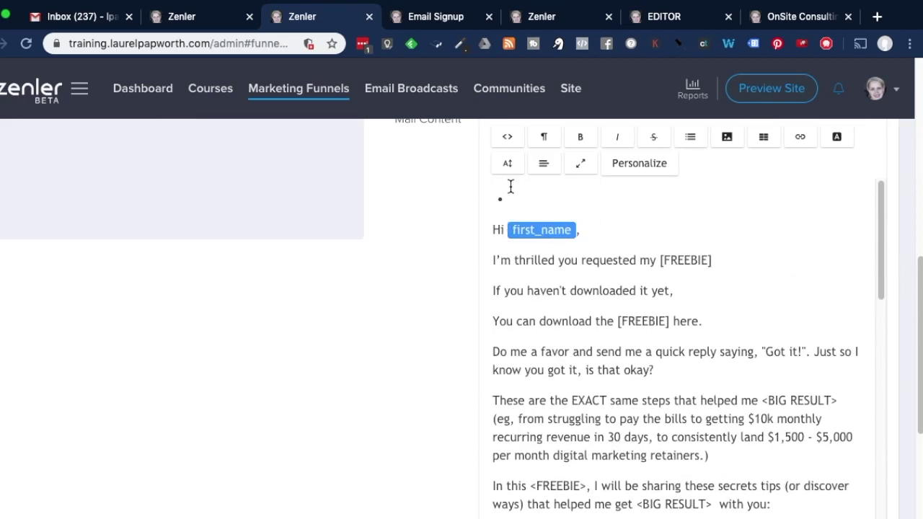
pyautogui.scroll(7, 676, 440)
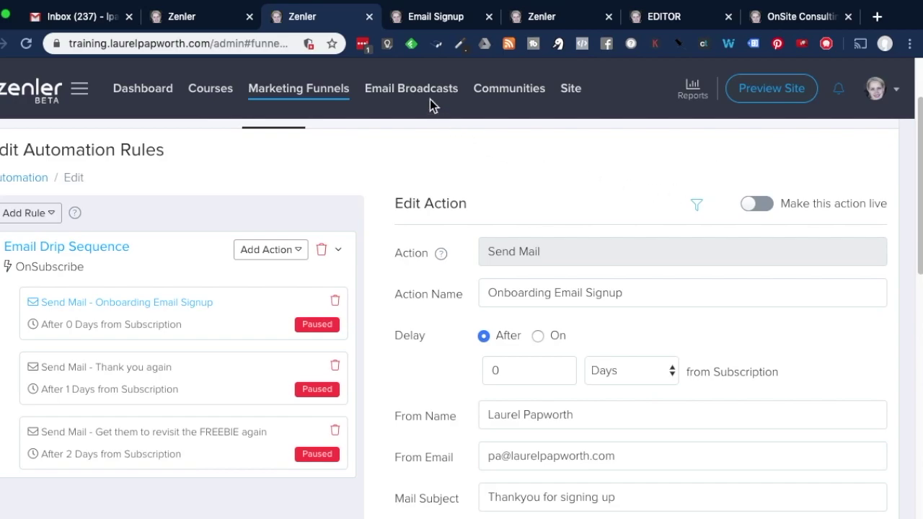
pyautogui.scroll(-5, 646, 288)
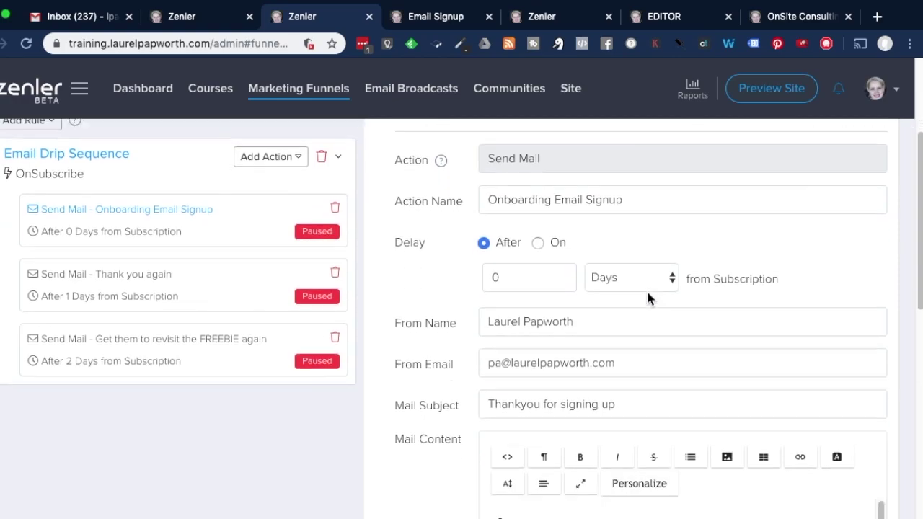
pyautogui.scroll(-3, 652, 301)
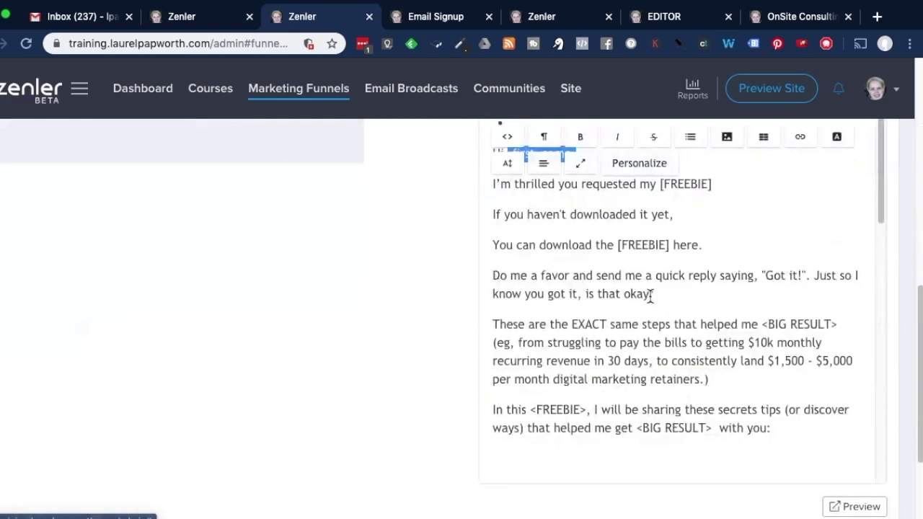
pyautogui.scroll(8, 651, 302)
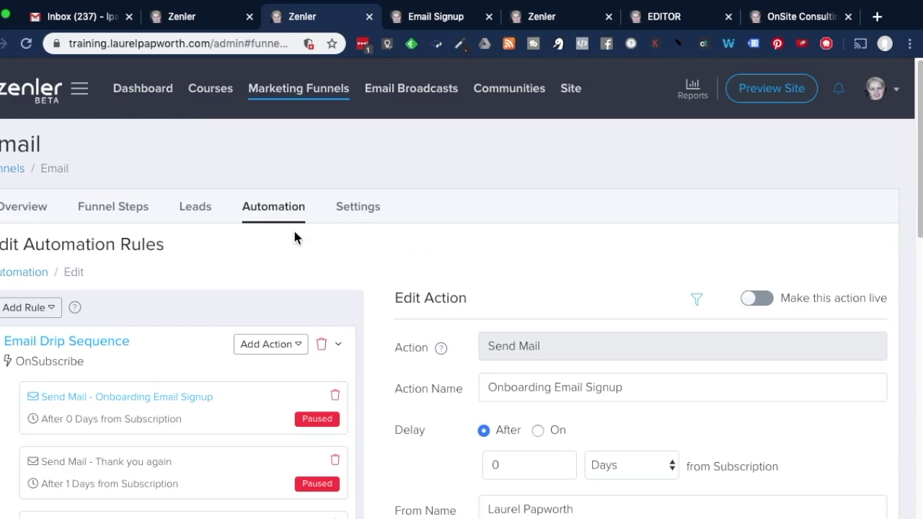
# Add an Add Tag action to the sequence and name it EmailSignup
pyautogui.click(281, 348)
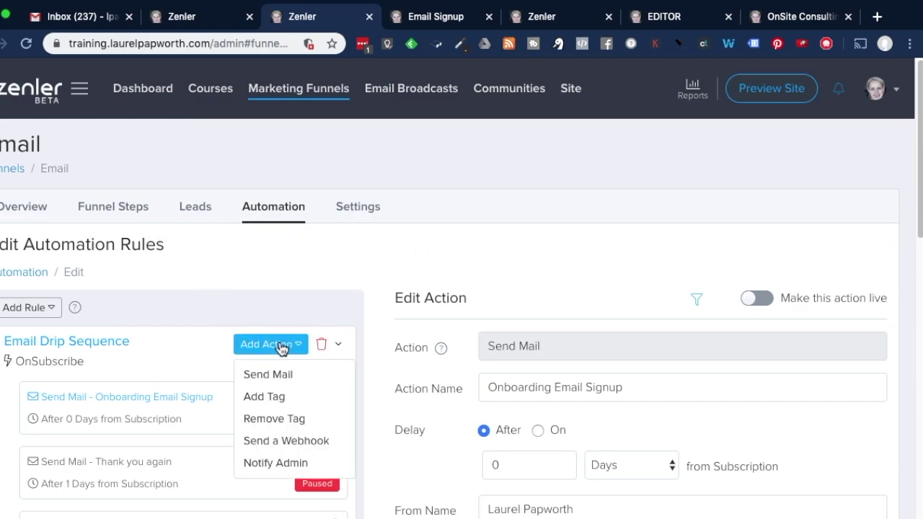
pyautogui.scroll(-1, 313, 396)
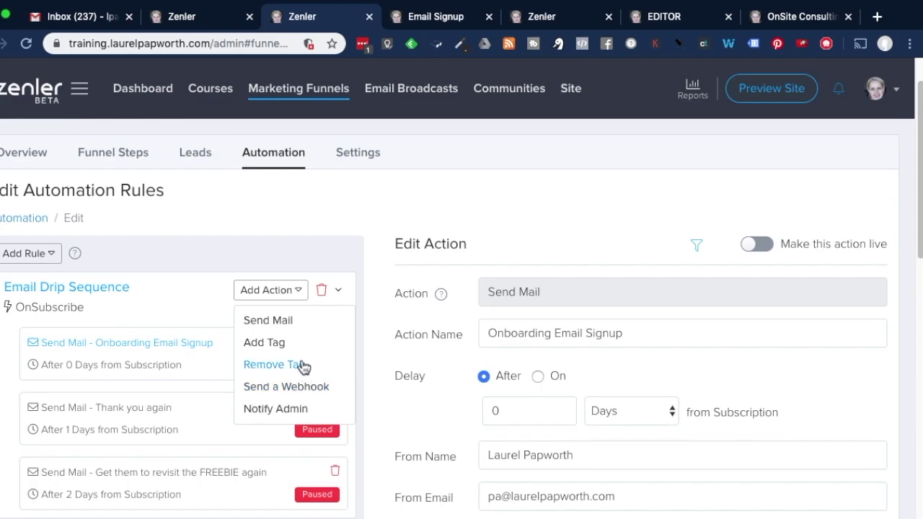
pyautogui.click(280, 349)
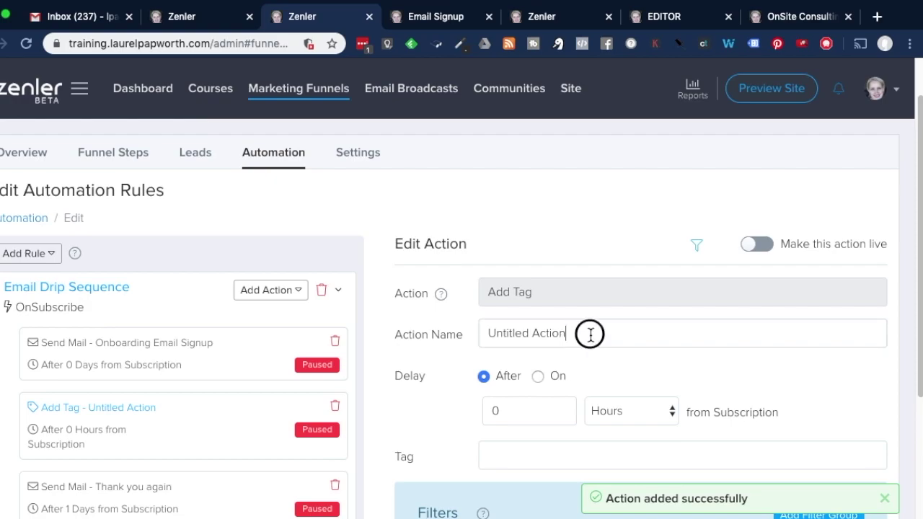
pyautogui.moveTo(588, 332); pyautogui.dragTo(439, 342)
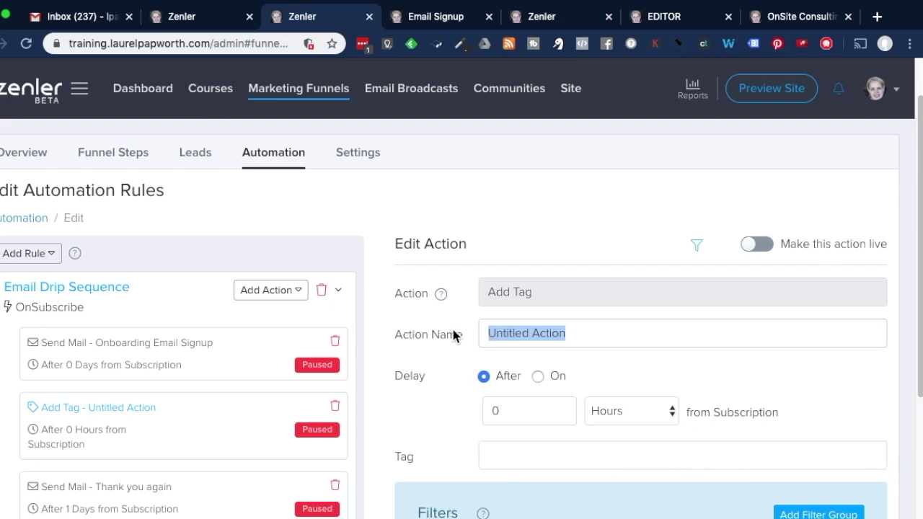
pyautogui.write('EmailS')
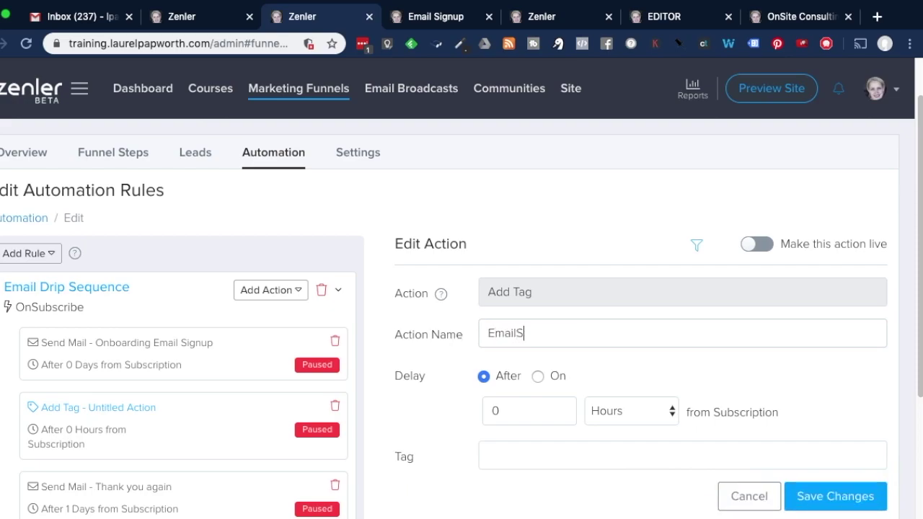
pyautogui.write('inguup')
# Set the tag step's delay to 1 minute and save it
pyautogui.scroll(-3, 457, 403)
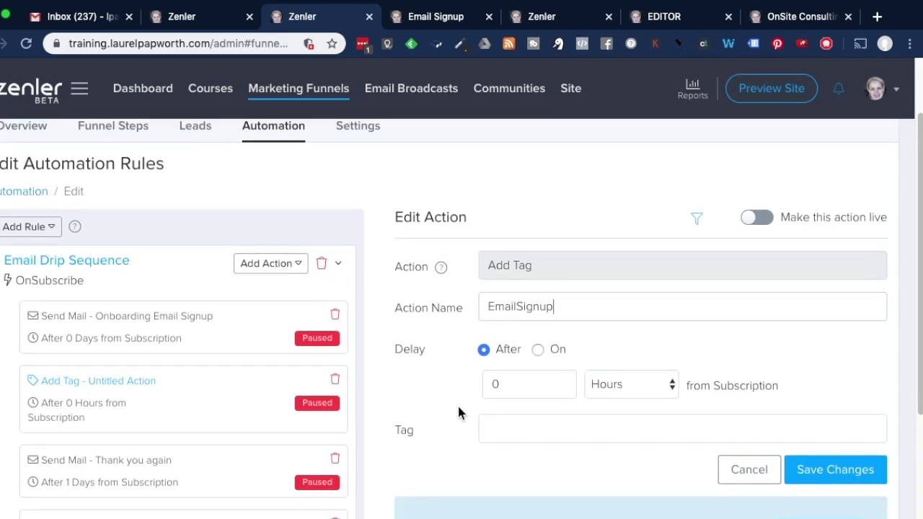
pyautogui.click(552, 287)
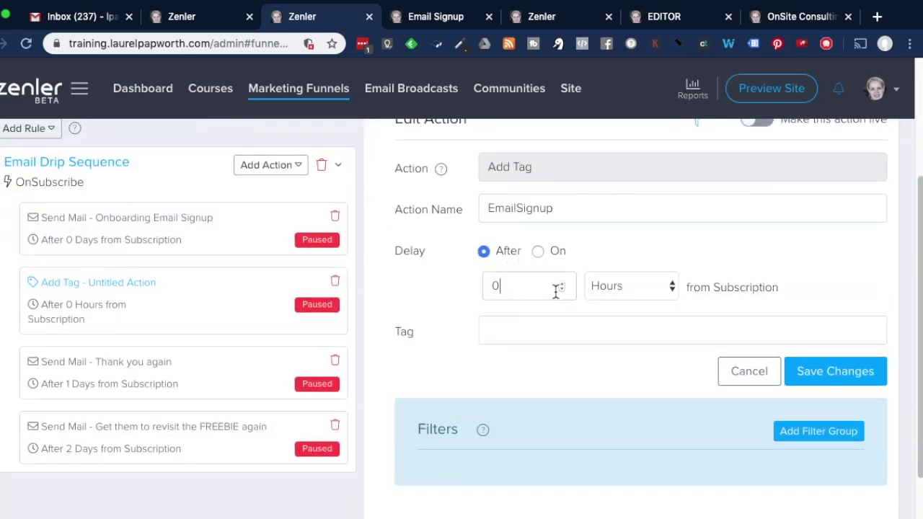
pyautogui.write('1')
pyautogui.click(615, 283)
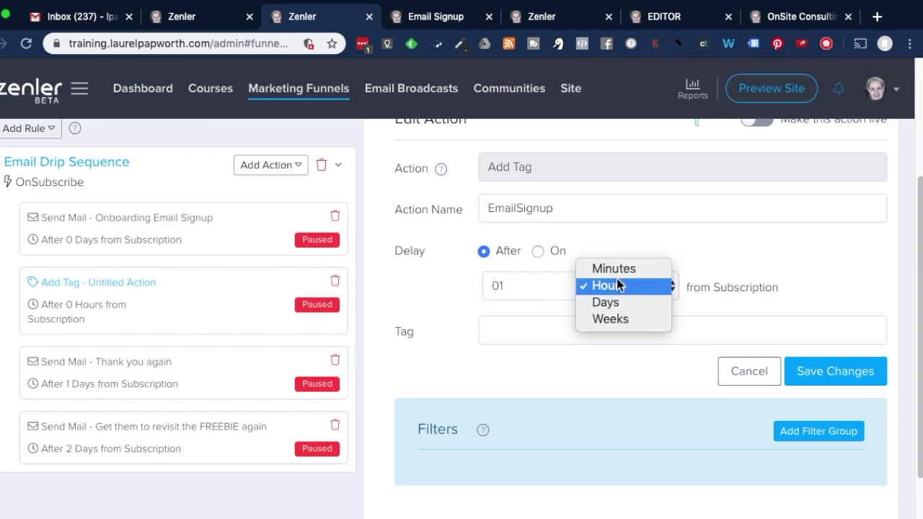
pyautogui.click(623, 271)
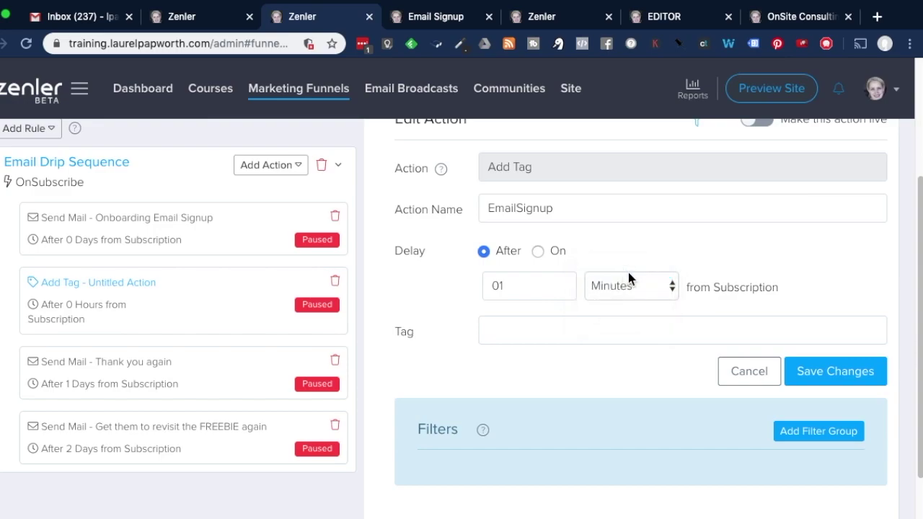
pyautogui.click(851, 374)
# Add a Notify Admin action, discarding the unsaved Add Tag edits
pyautogui.scroll(1, 441, 183)
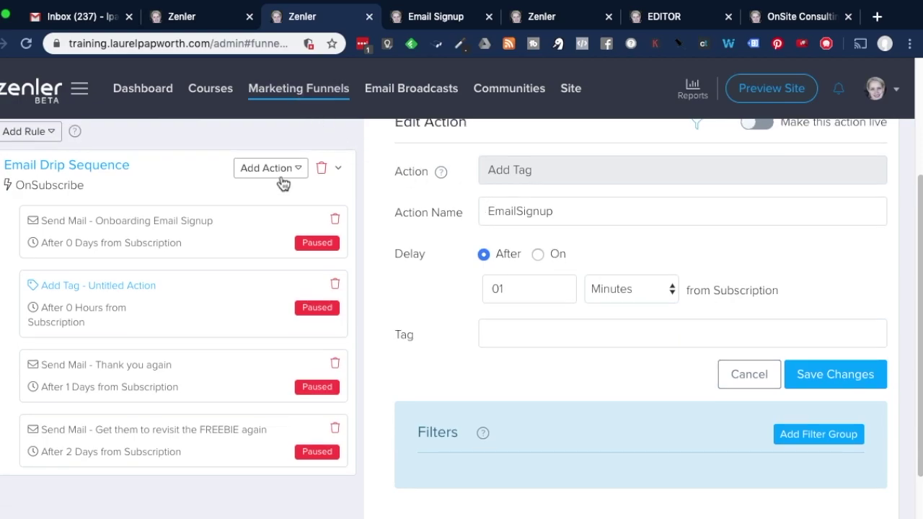
pyautogui.click(282, 173)
pyautogui.click(283, 288)
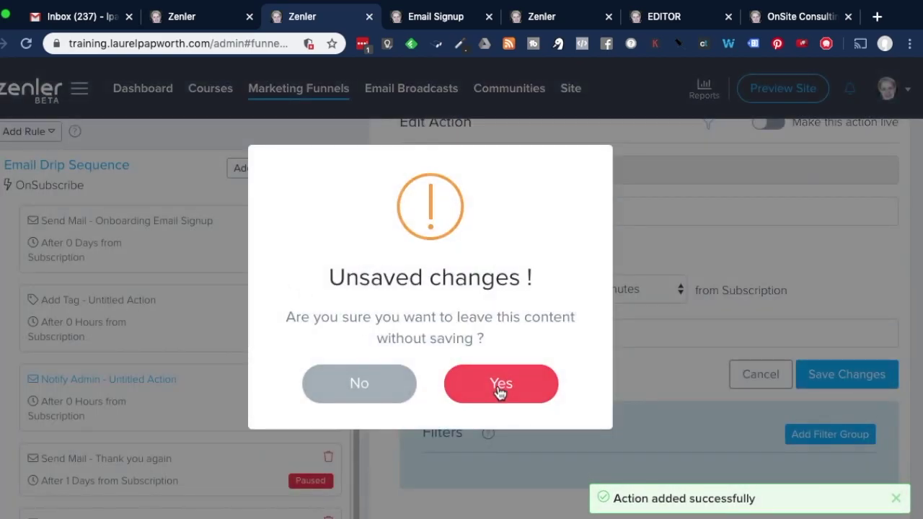
pyautogui.click(500, 386)
pyautogui.click(267, 169)
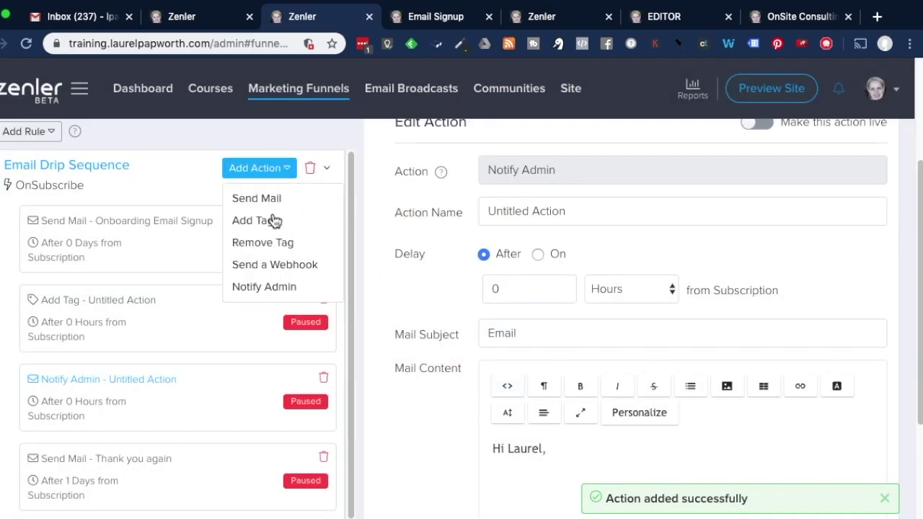
pyautogui.click(275, 289)
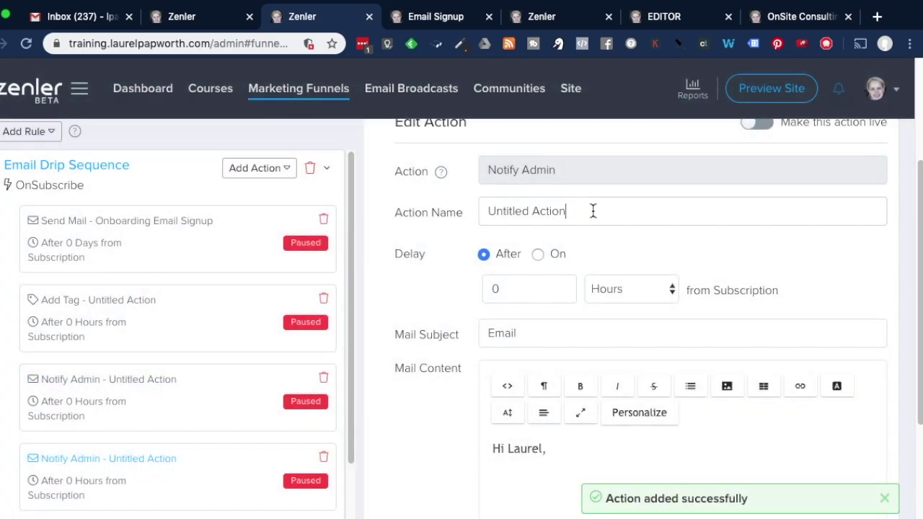
# Name the action Notify VA and set its mail subject to 'Email Signup notification'
pyautogui.moveTo(590, 210); pyautogui.dragTo(485, 207)
pyautogui.write('Notify VA')
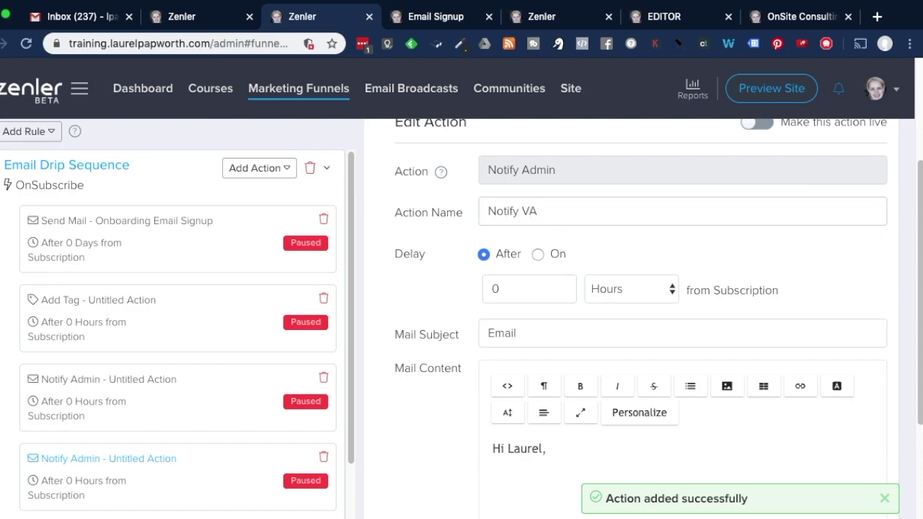
pyautogui.scroll(-1, 607, 268)
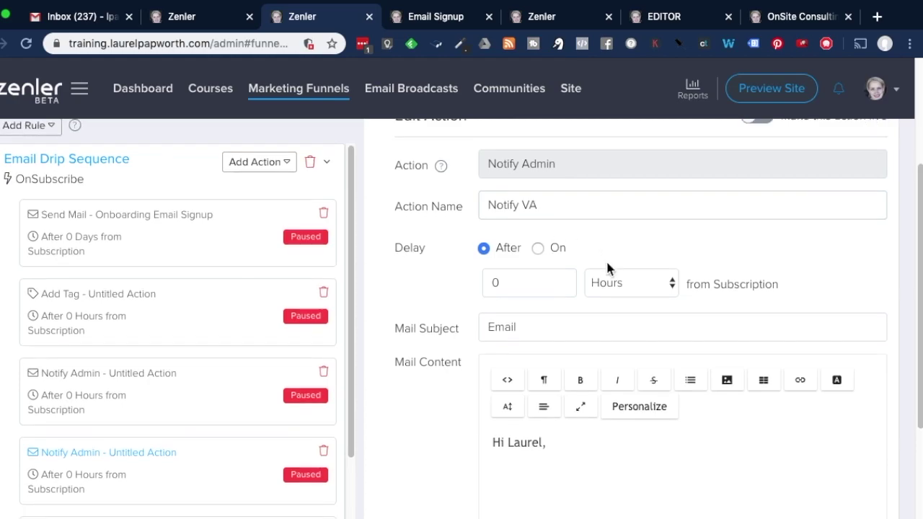
pyautogui.moveTo(544, 318); pyautogui.dragTo(469, 320)
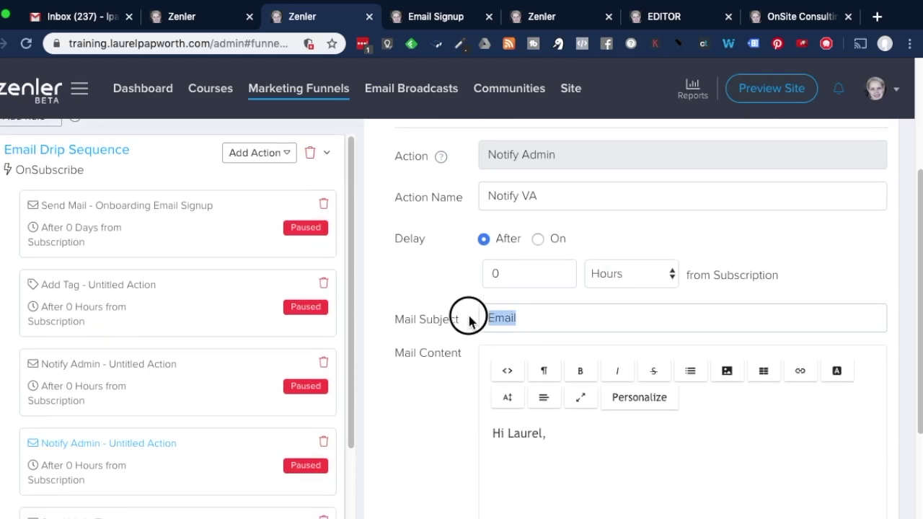
pyautogui.write('Email Signup n')
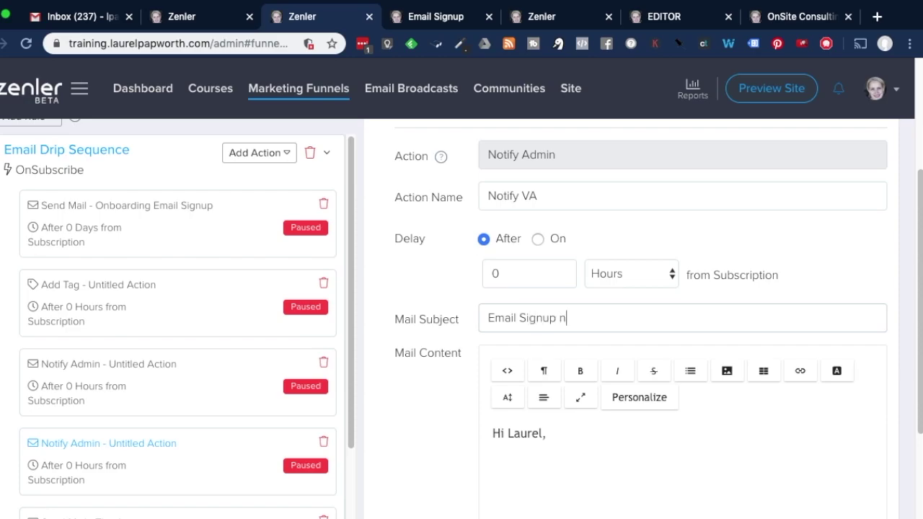
pyautogui.write('otification')
pyautogui.scroll(-4, 660, 307)
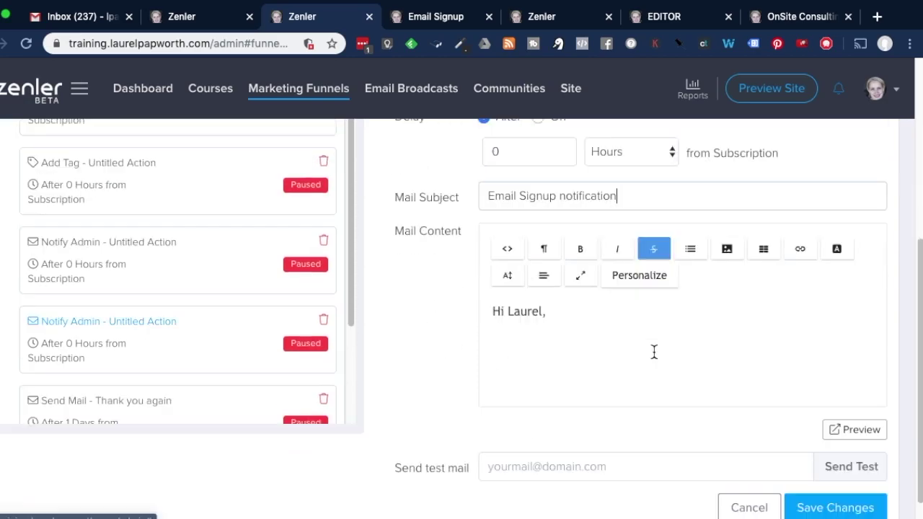
pyautogui.click(569, 324)
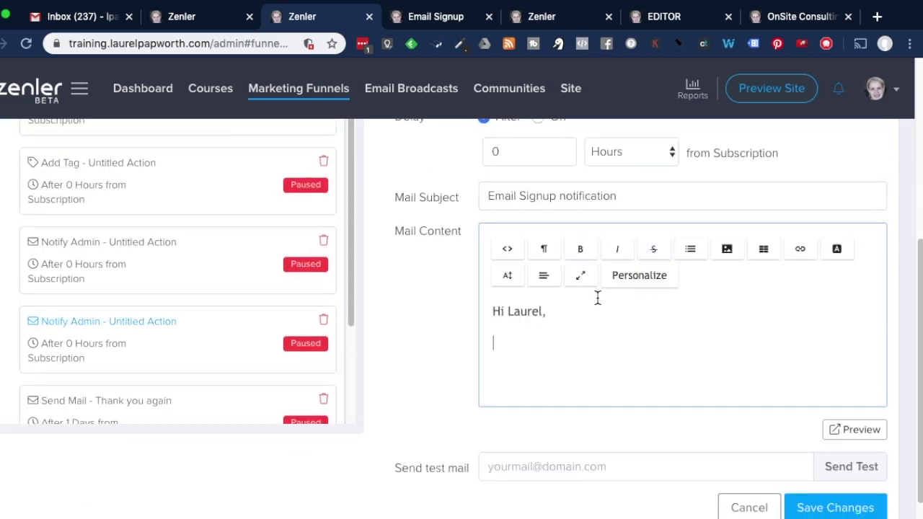
# Insert first_name and last_name merge tags, then remove the misplaced tags and stray text
pyautogui.click(640, 277)
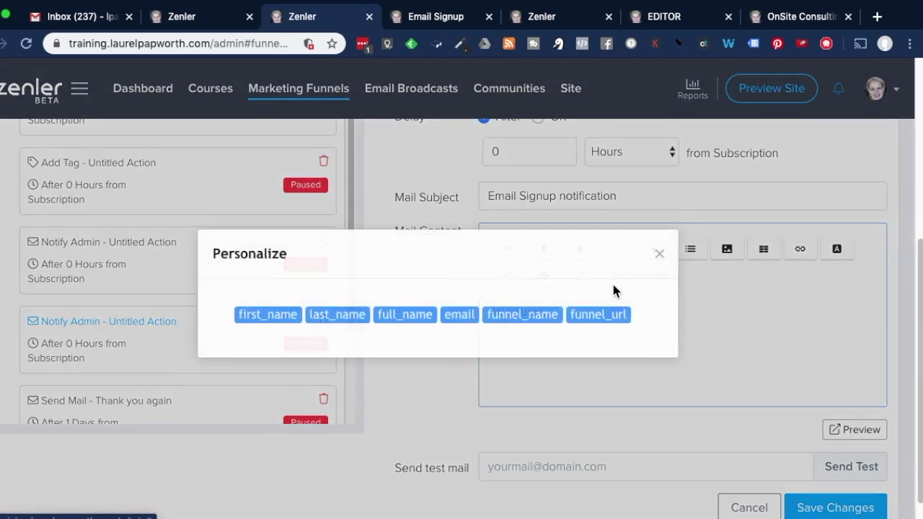
pyautogui.click(268, 315)
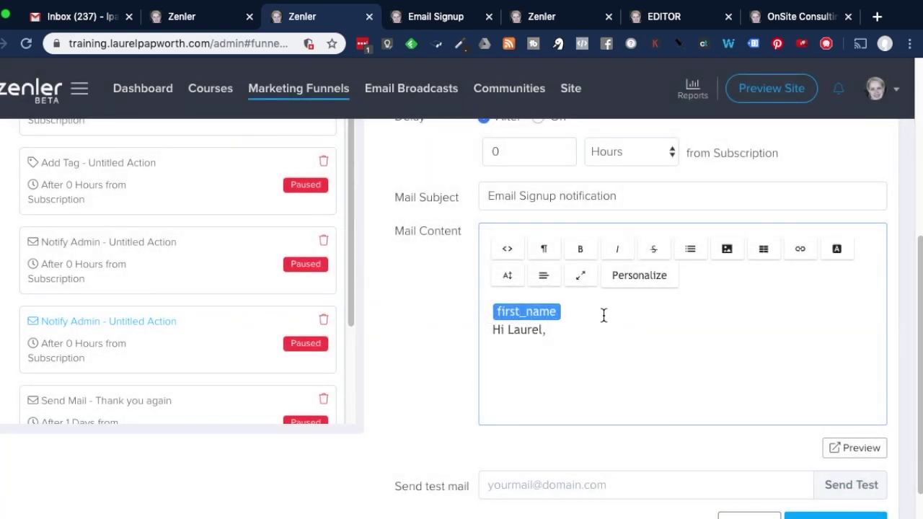
pyautogui.click(628, 282)
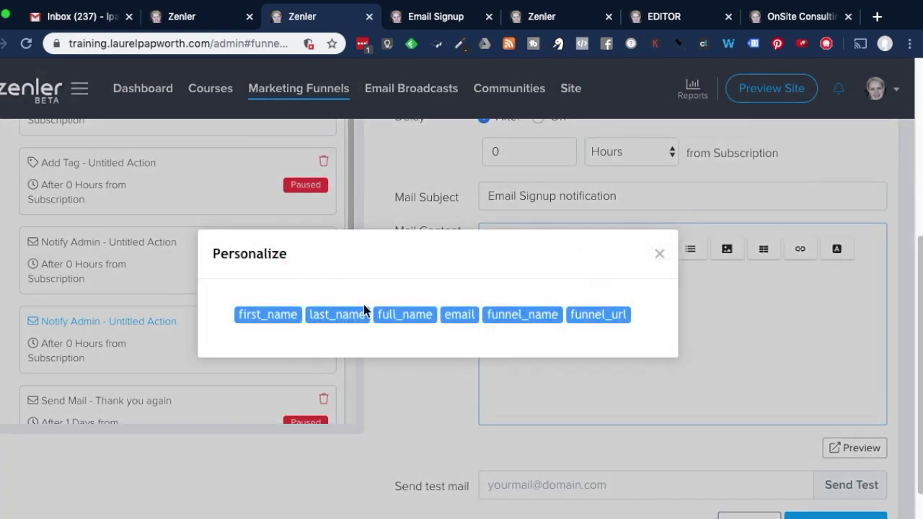
pyautogui.click(335, 315)
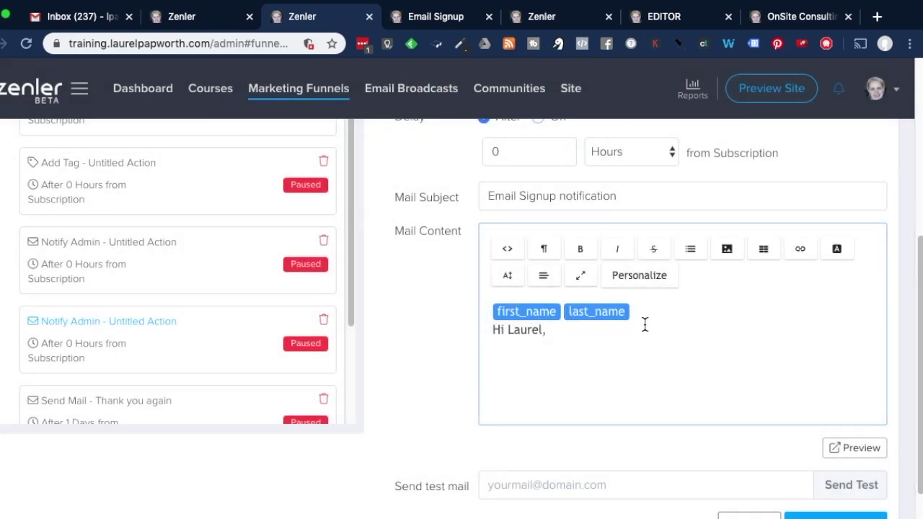
pyautogui.moveTo(548, 332); pyautogui.dragTo(486, 309)
pyautogui.click(524, 316)
pyautogui.press('BackSpace')
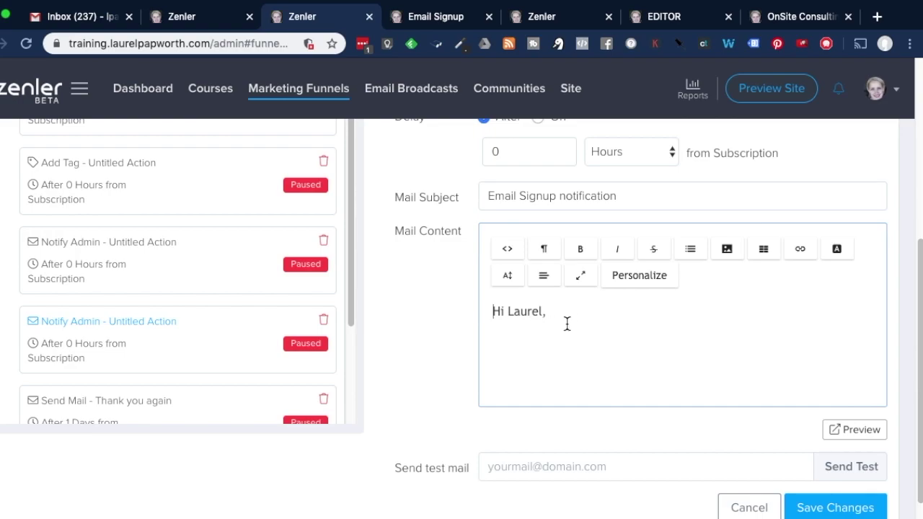
pyautogui.press('Return')
pyautogui.press('Return')
pyautogui.write('first_name last_name')
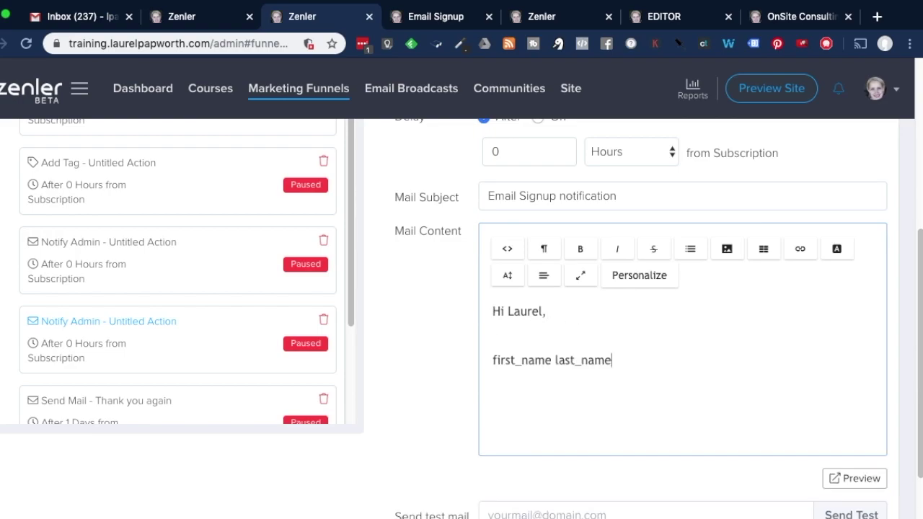
pyautogui.moveTo(614, 361); pyautogui.dragTo(466, 363)
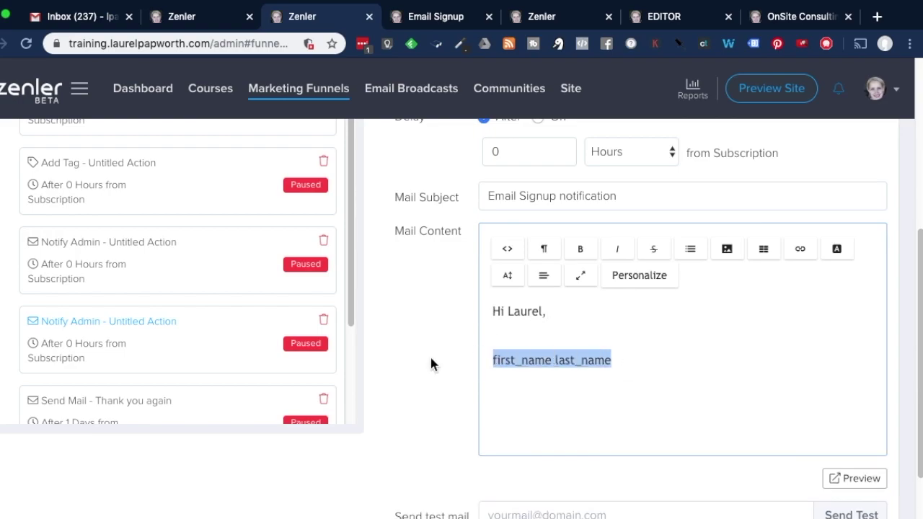
pyautogui.press('BackSpace')
pyautogui.press('BackSpace')
pyautogui.press('Return')
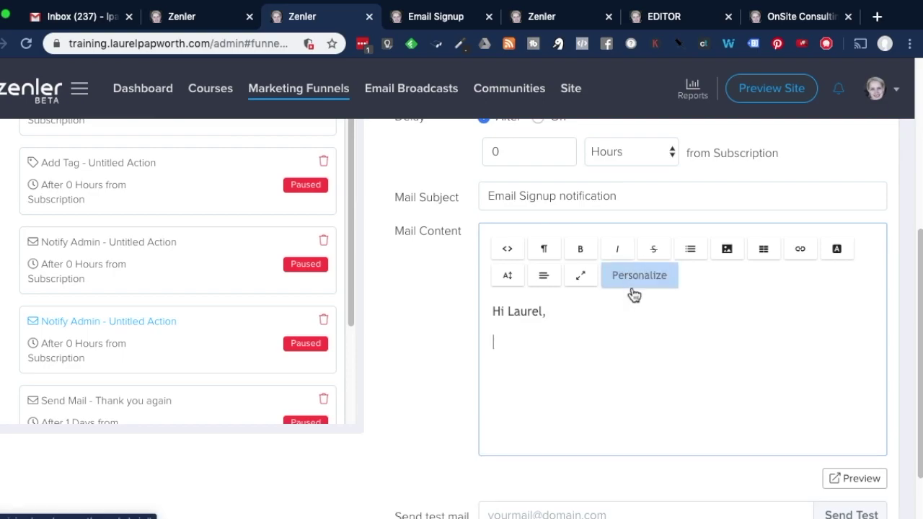
# Write first_name last_name 'signed up.' under the greeting, then 'Aren't you brilliant!' on a new line
pyautogui.click(630, 275)
pyautogui.click(266, 317)
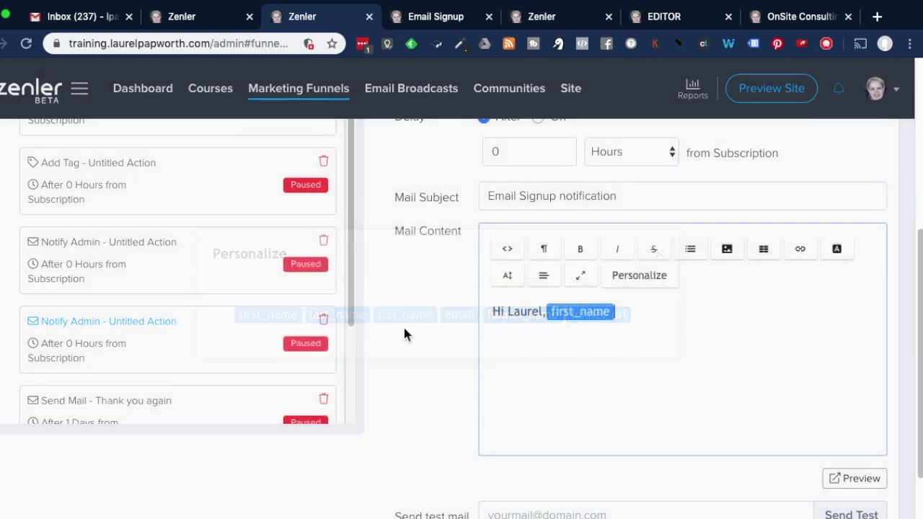
pyautogui.click(626, 275)
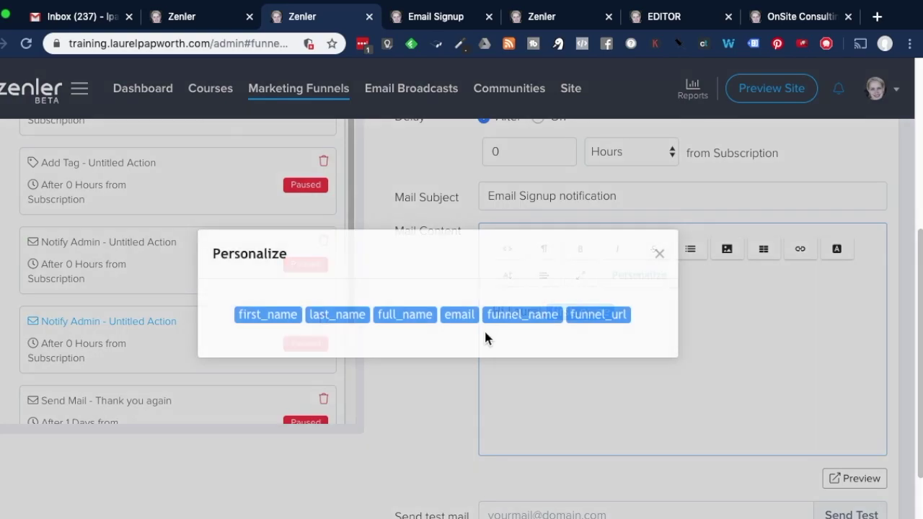
pyautogui.click(349, 325)
pyautogui.write('sig')
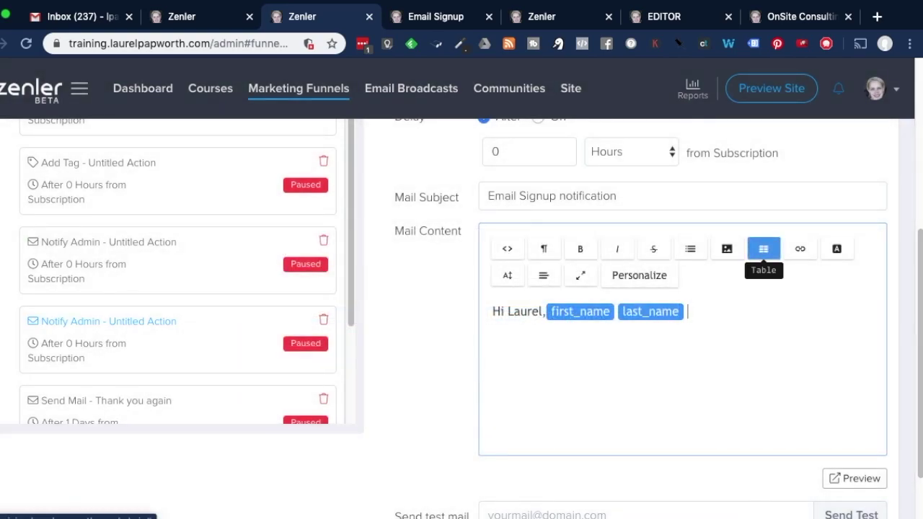
pyautogui.write('ned up.')
pyautogui.press('Return')
pyautogui.write("Aren't you brilliant!")
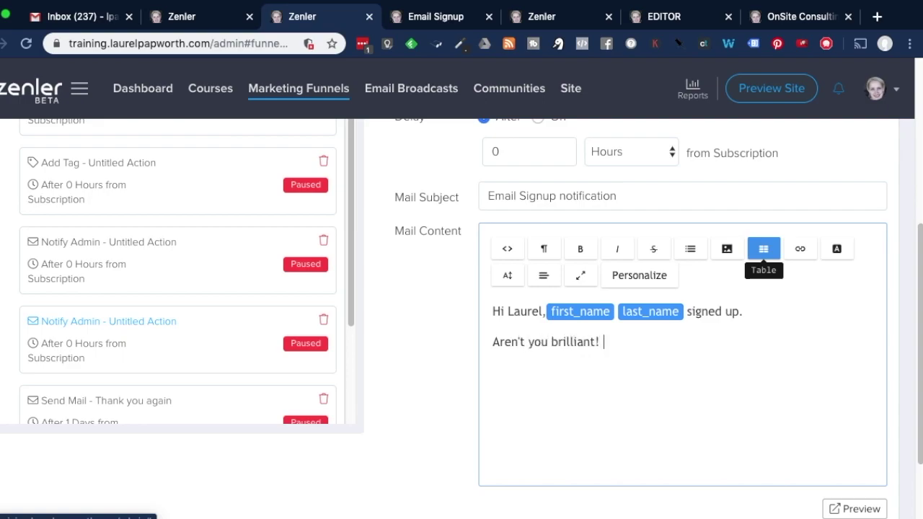
pyautogui.press('Return')
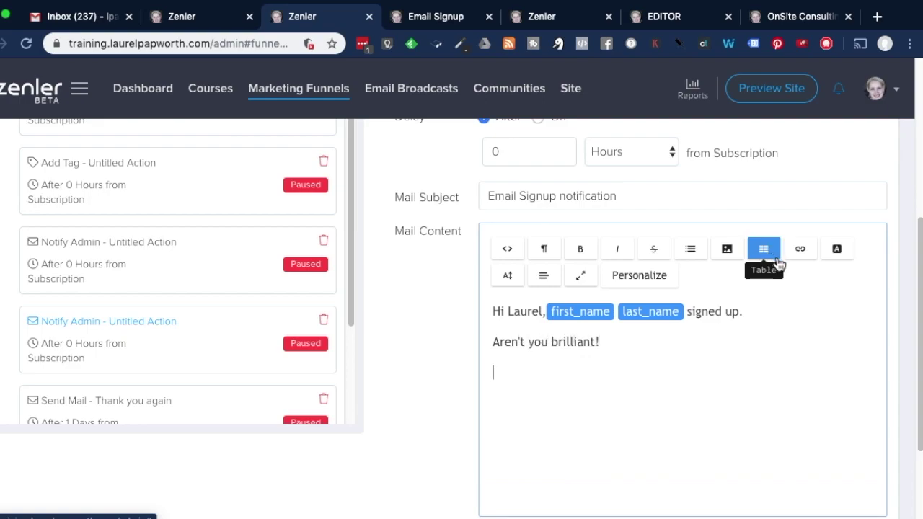
# Insert the email and funnel_name merge tags on the next line
pyautogui.click(643, 277)
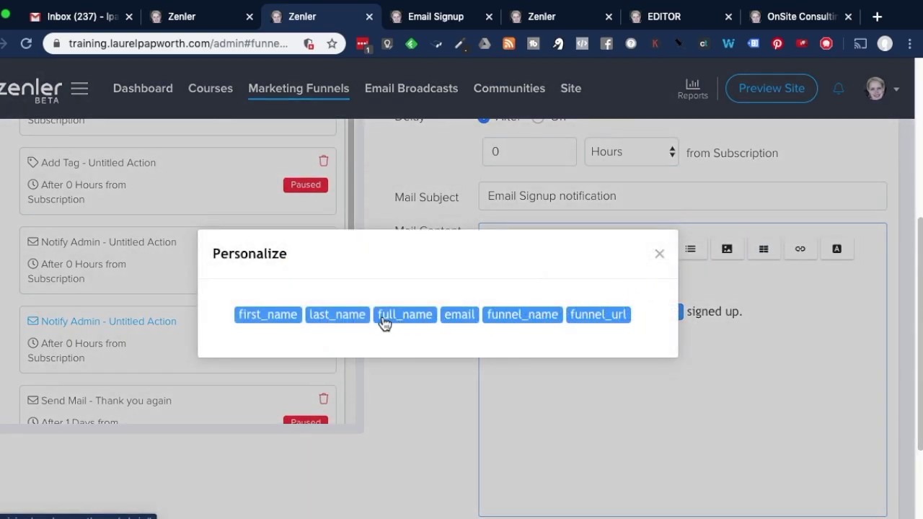
pyautogui.click(459, 315)
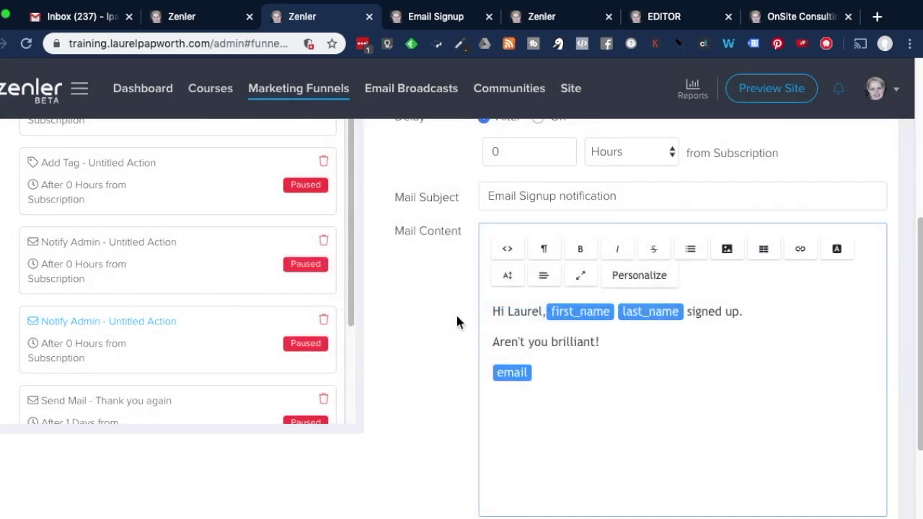
pyautogui.click(637, 281)
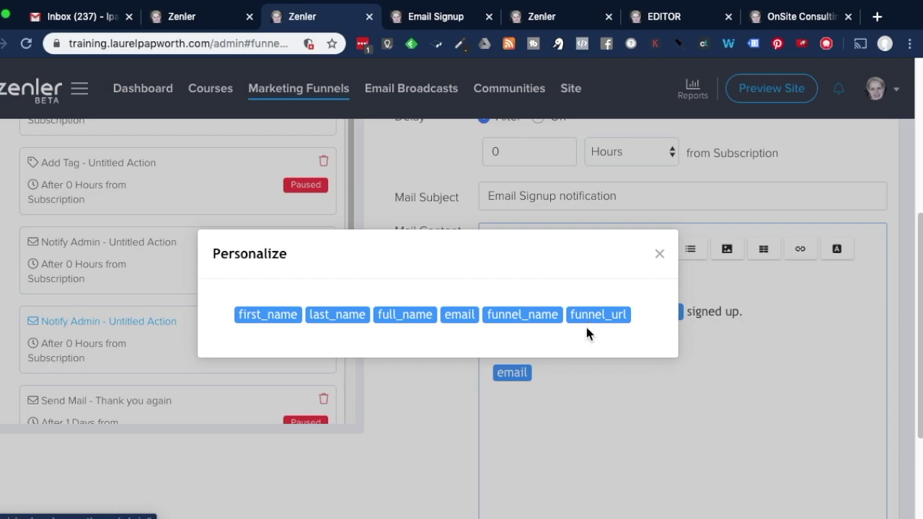
pyautogui.click(542, 316)
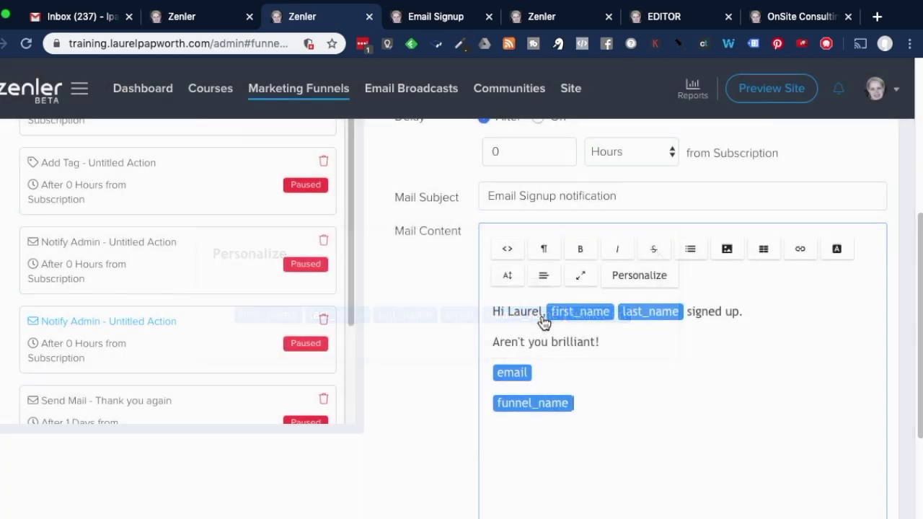
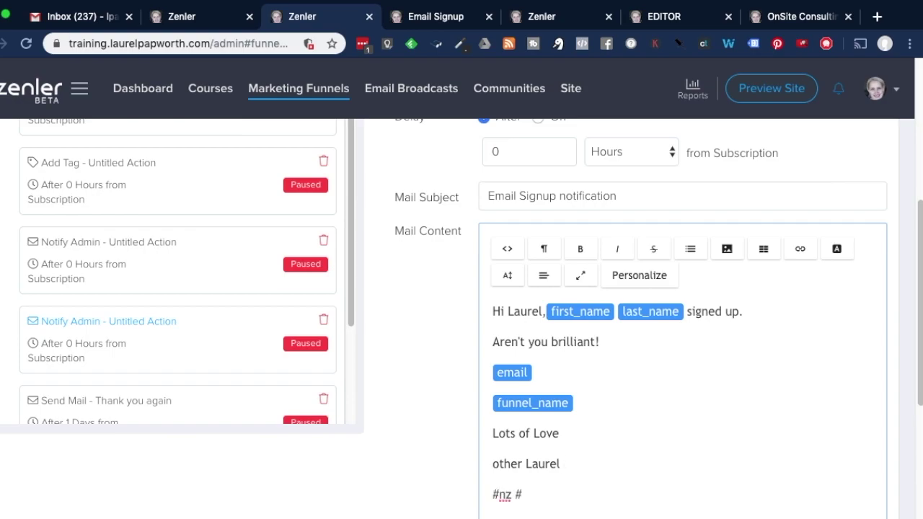
# Append the hashtag #emailsignup after #nz at the end of the notification body
pyautogui.write('#nz #en=m')
pyautogui.press('BackSpace')
pyautogui.press('BackSpace')
pyautogui.press('BackSpace')
pyautogui.write('mailsignup')
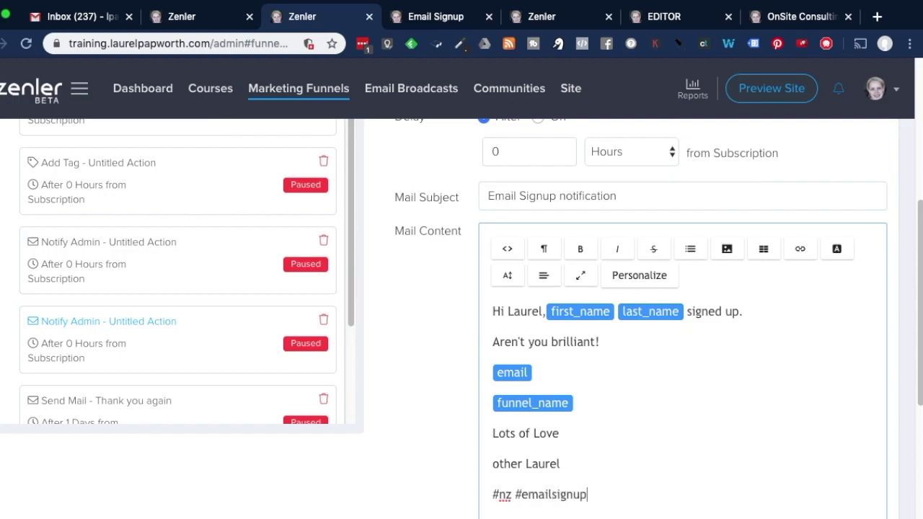
pyautogui.write(' #')
# Save the Notify VA action and confirm making it live
pyautogui.scroll(4, 634, 332)
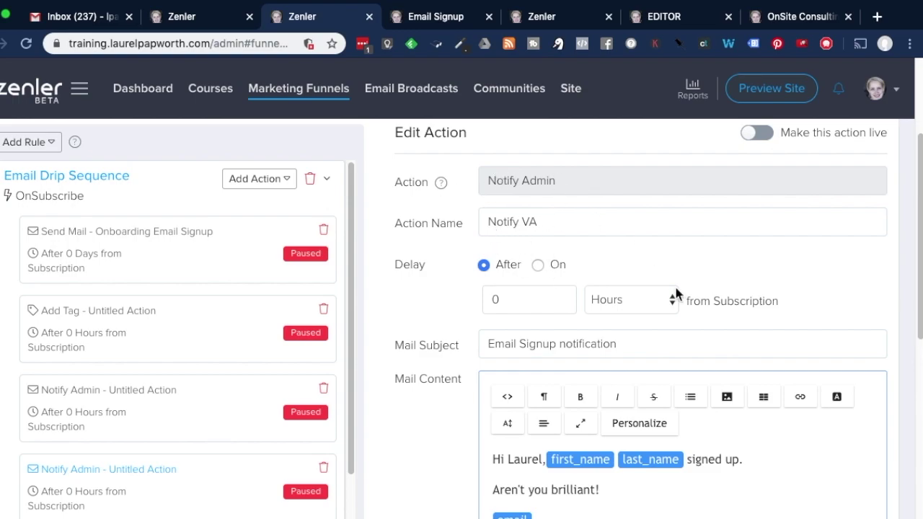
pyautogui.scroll(-6, 686, 414)
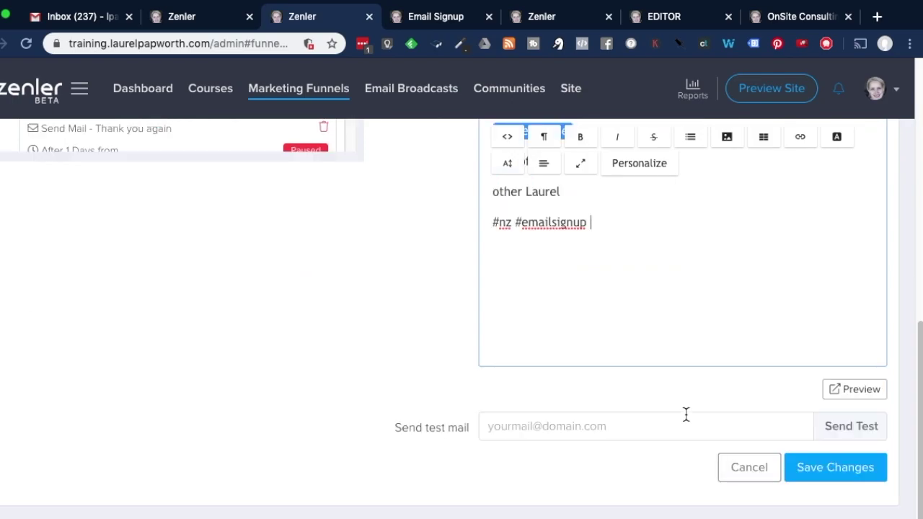
pyautogui.click(817, 469)
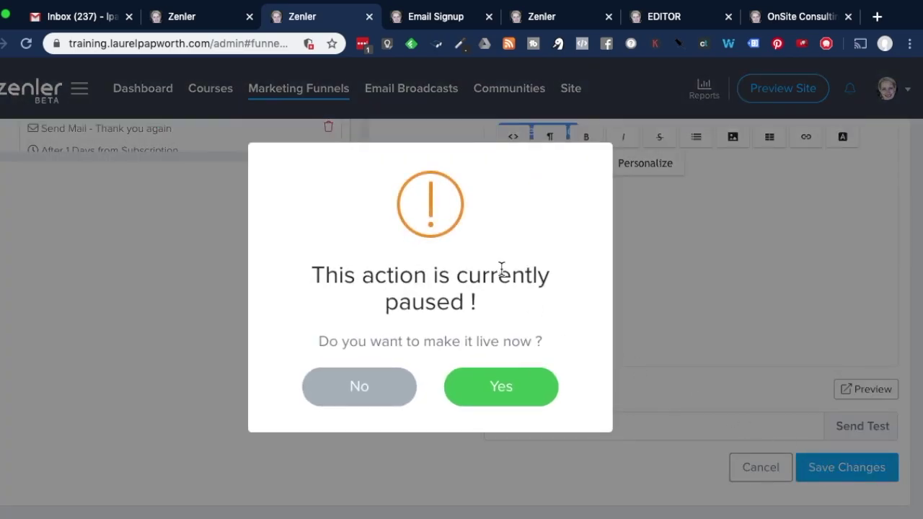
pyautogui.click(509, 392)
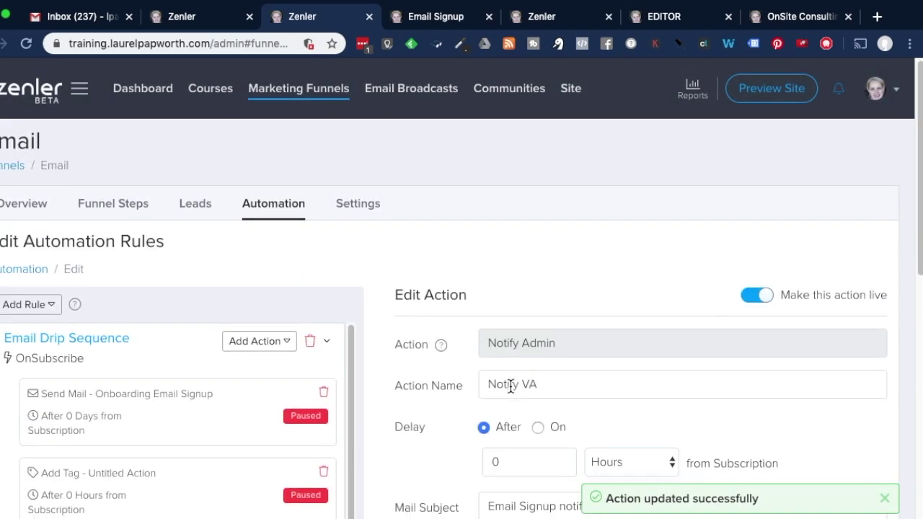
# Enter a test e-mail address in the public Email Signup form, then return to the Edit Automation Rules page
pyautogui.click(424, 22)
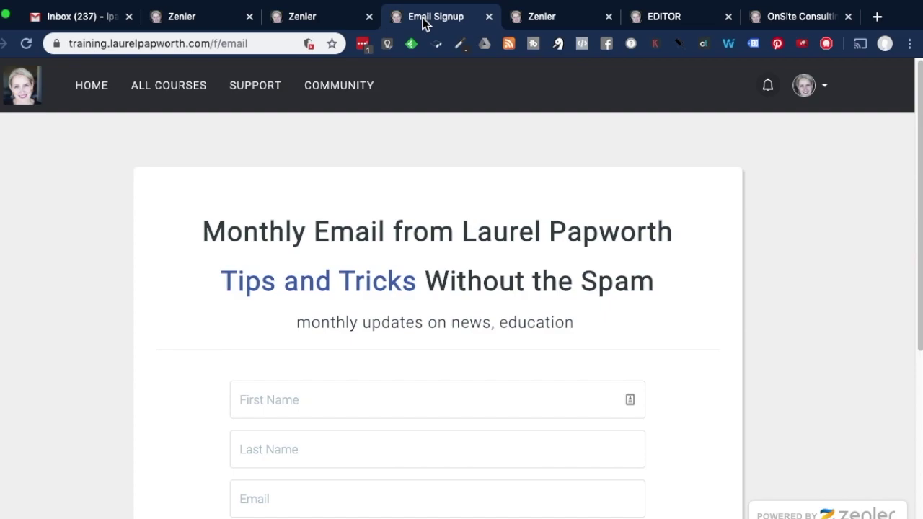
pyautogui.scroll(-3, 570, 307)
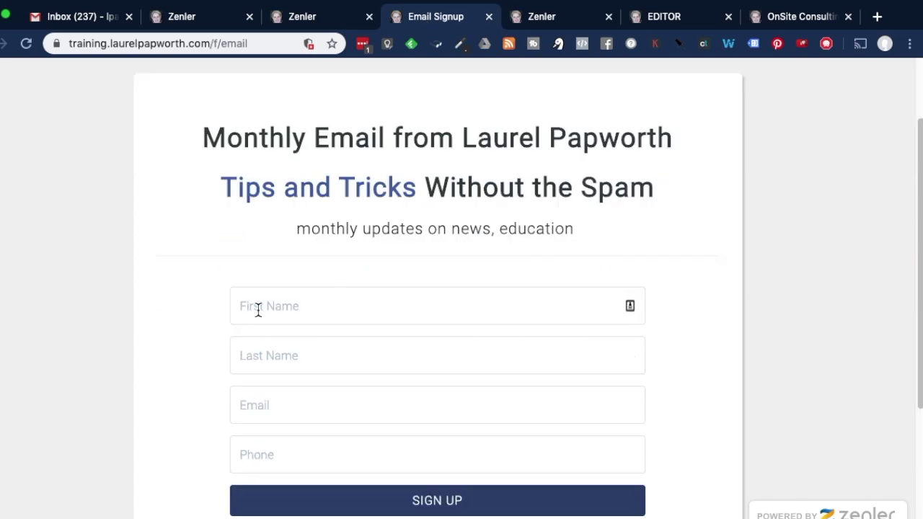
pyautogui.click(304, 407)
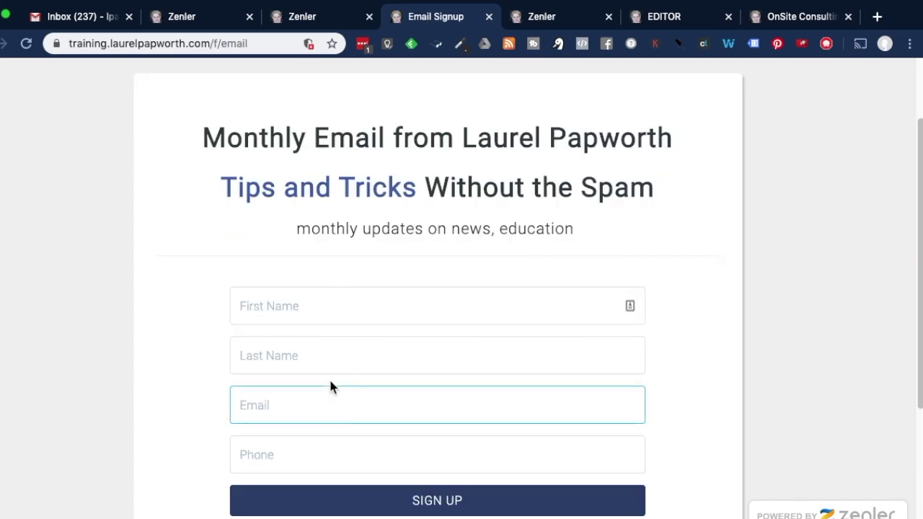
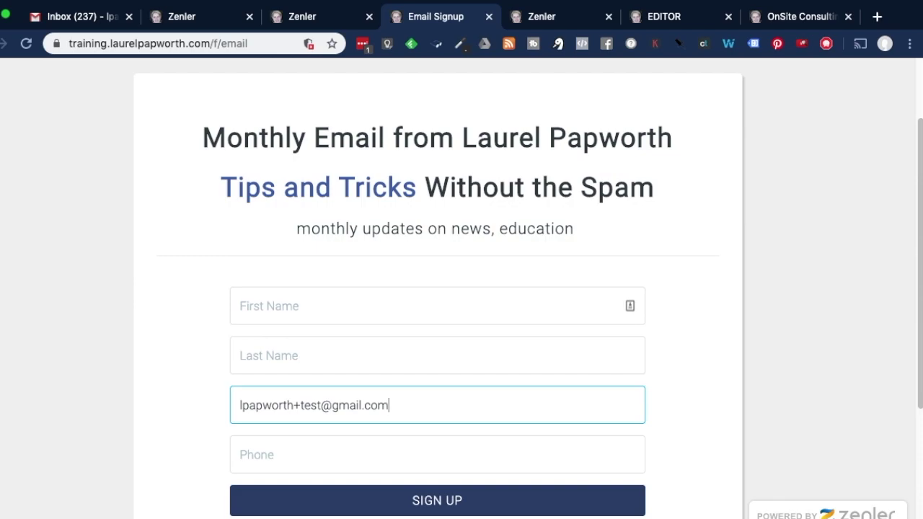
pyautogui.scroll(-3, 333, 388)
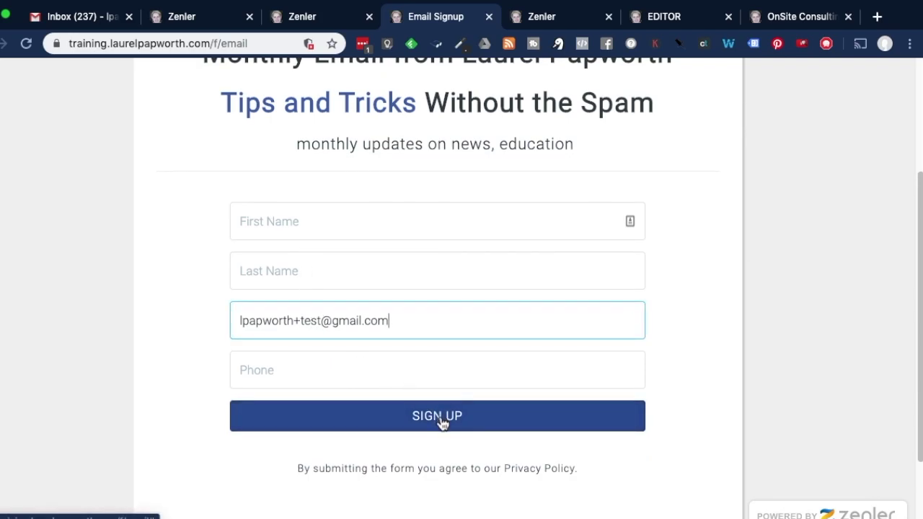
pyautogui.click(294, 22)
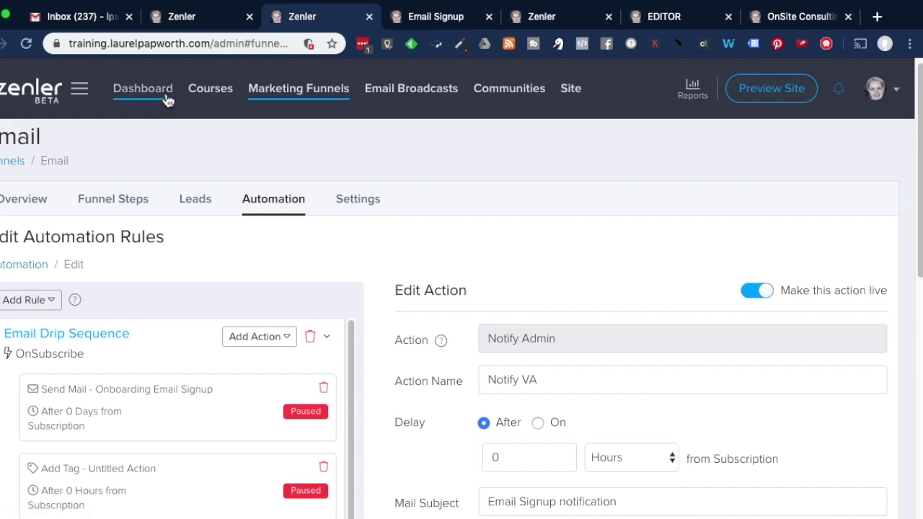
# Open Site > People > Lead to review the 5 existing leads, glancing back at the signup form
pyautogui.click(584, 99)
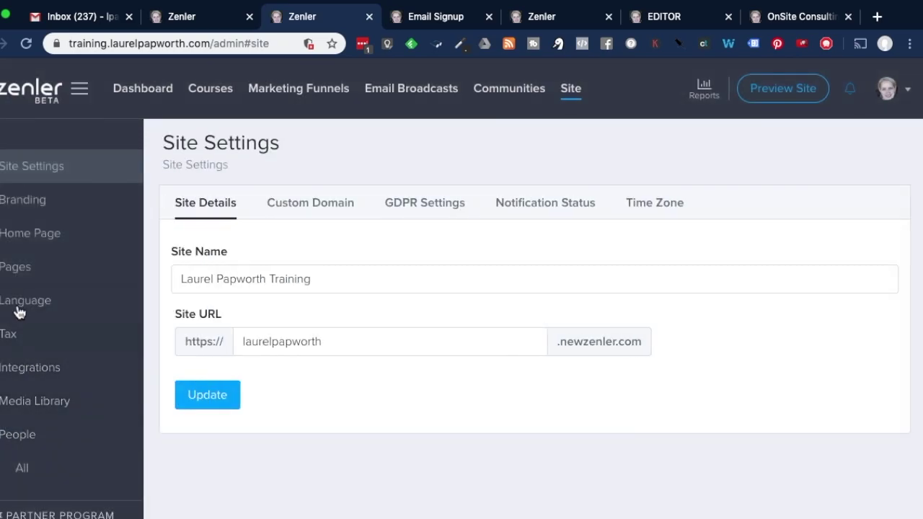
pyautogui.scroll(-5, 29, 313)
pyautogui.click(33, 212)
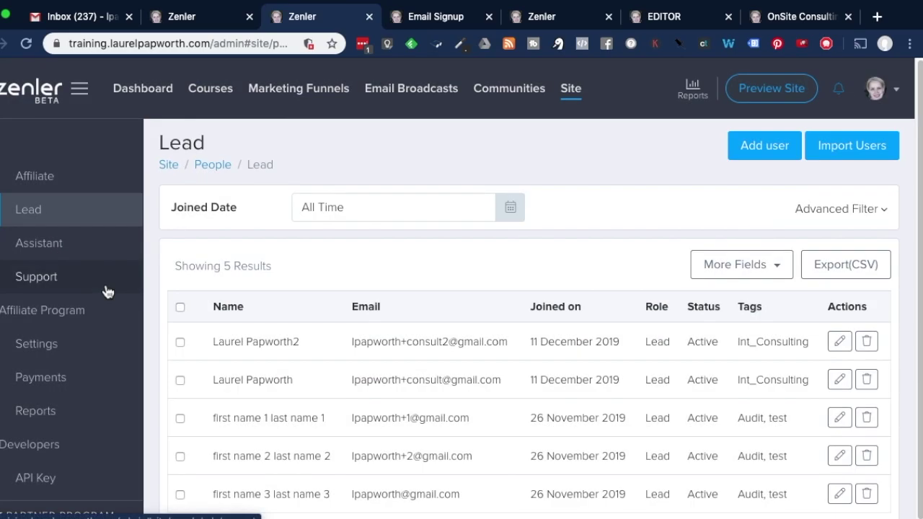
pyautogui.scroll(-1, 406, 357)
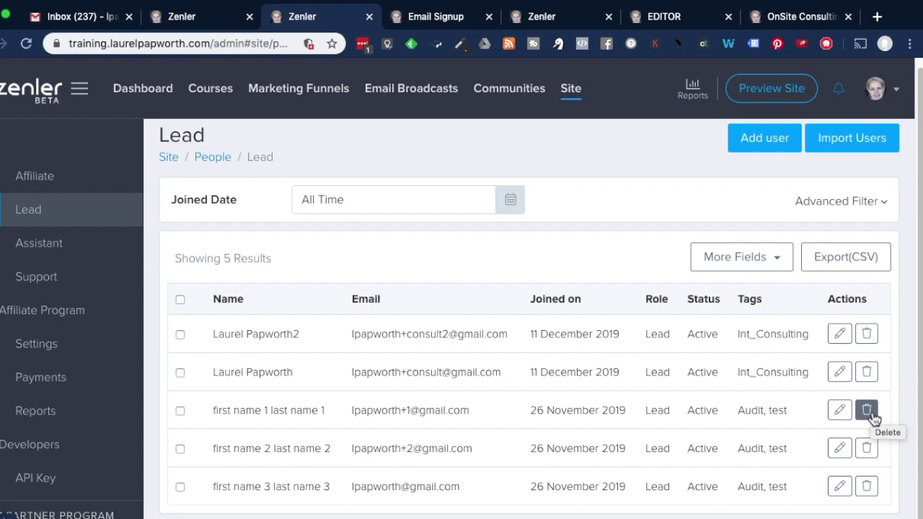
pyautogui.click(430, 28)
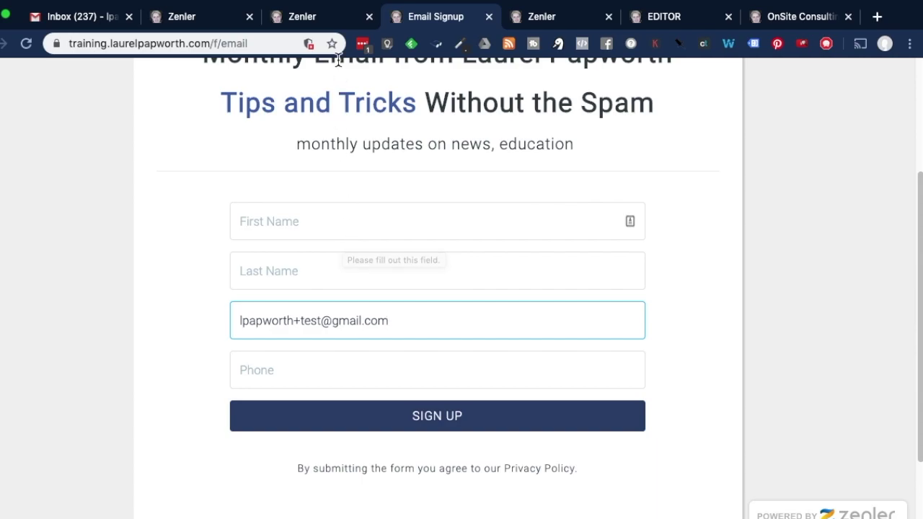
pyautogui.click(313, 22)
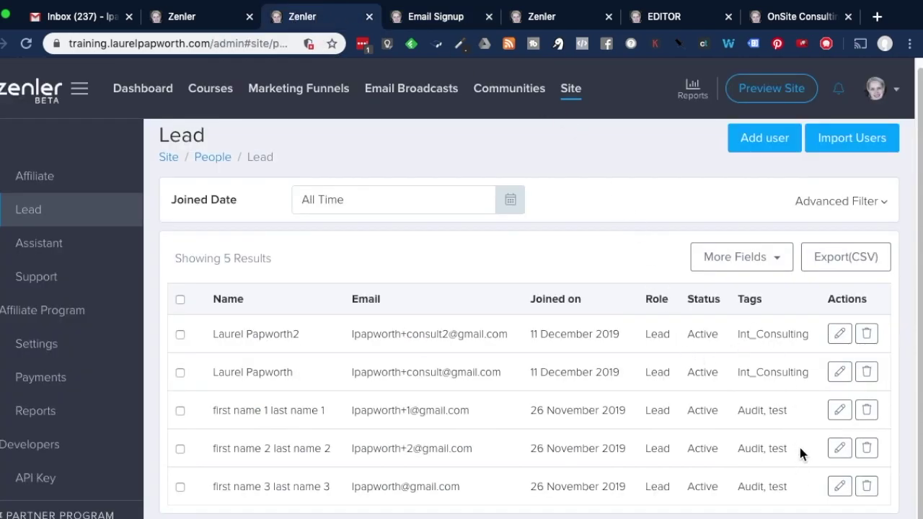
# Show the Marketing Funnels list, where Email has 0 leads, and close its options menu unused
pyautogui.click(309, 86)
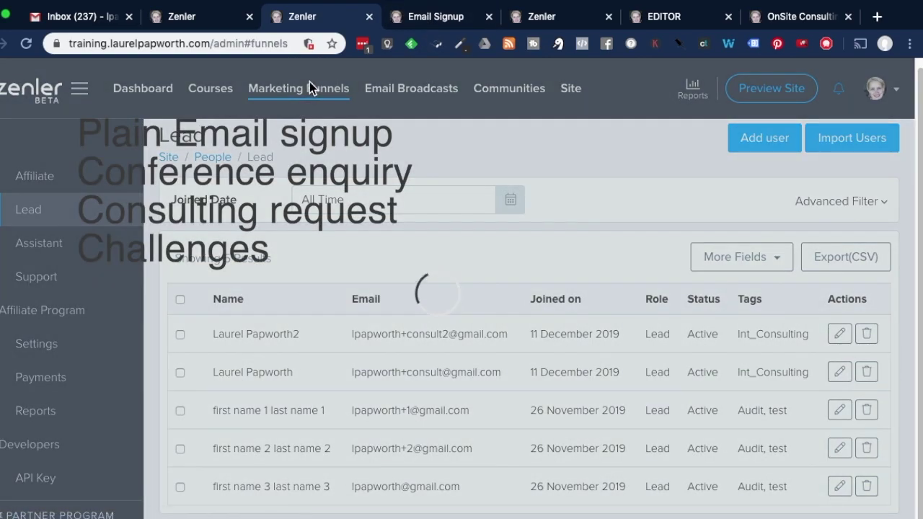
pyautogui.scroll(-3, 695, 317)
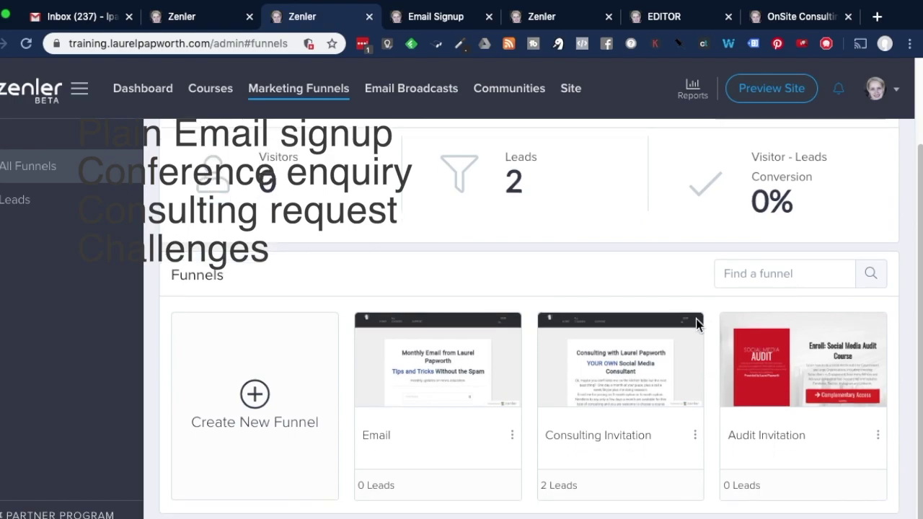
pyautogui.click(513, 435)
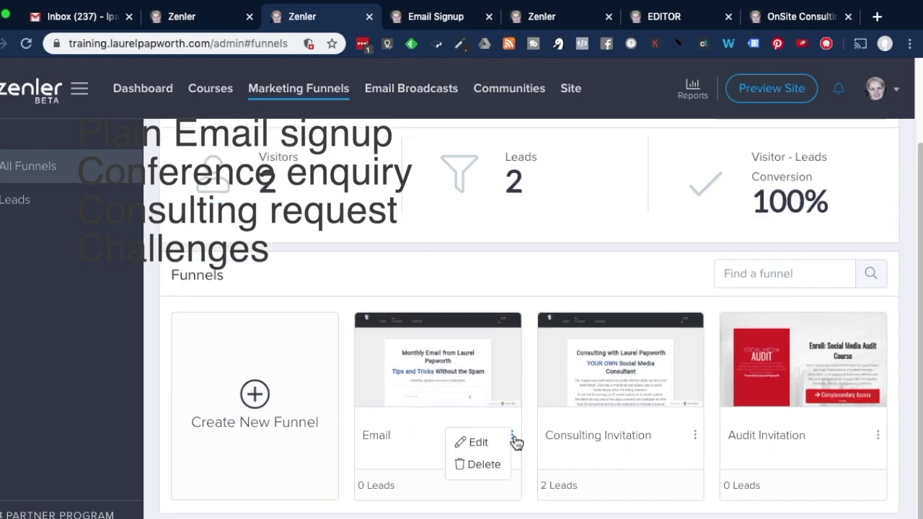
pyautogui.click(472, 278)
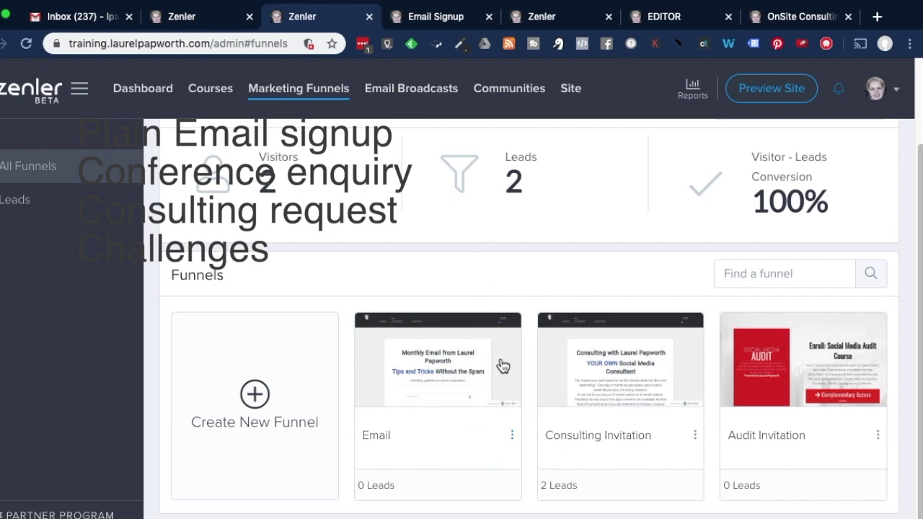